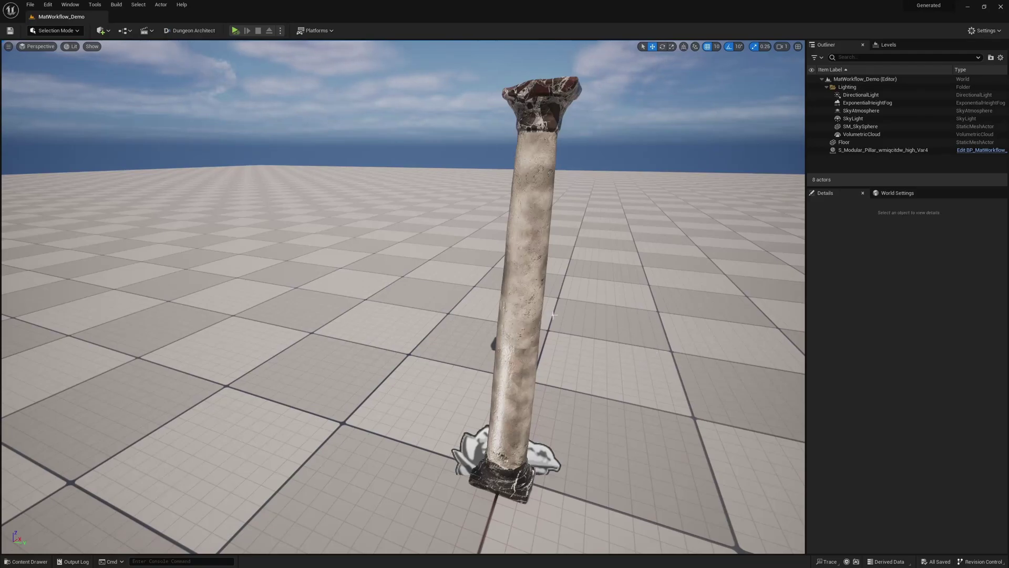
Select the pillar in the scene and open its MI_MaterialDemo material to inspect it.
{"action": "left_click", "coordinate": [524, 372]}
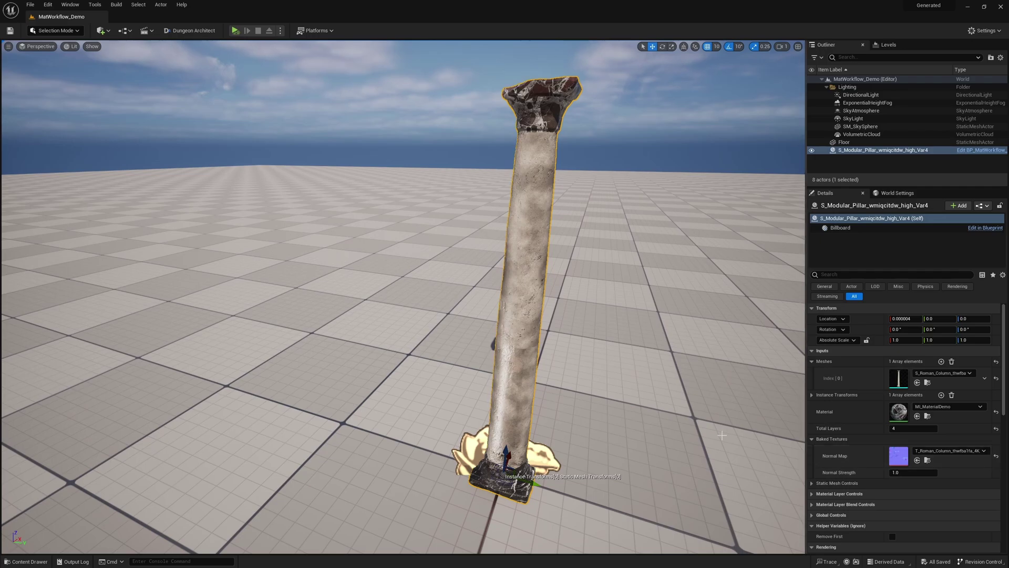
{"action": "double_click", "coordinate": [899, 413]}
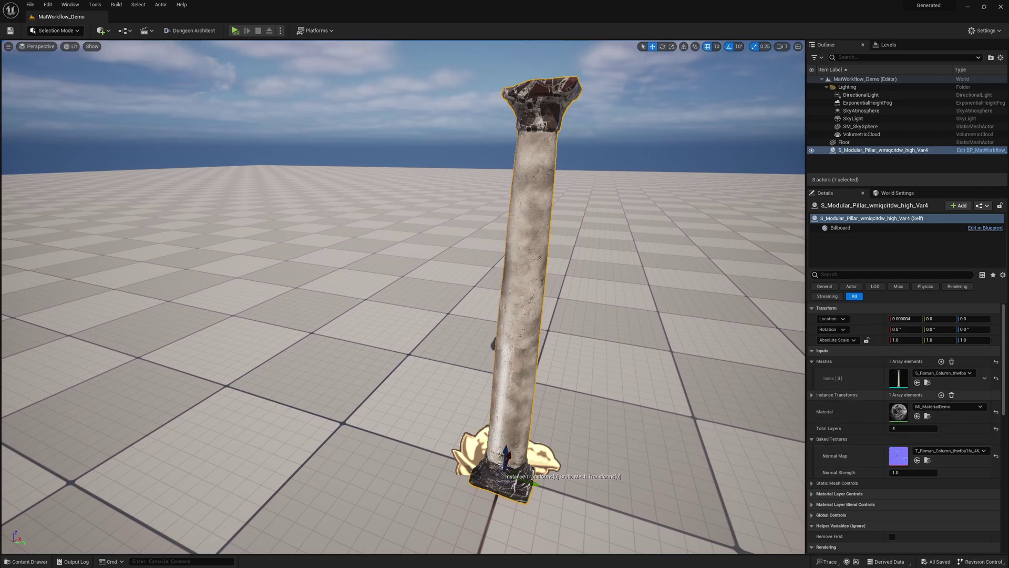
{"action": "left_click_drag", "start_coordinate": [630, 135], "coordinate": [533, 2]}
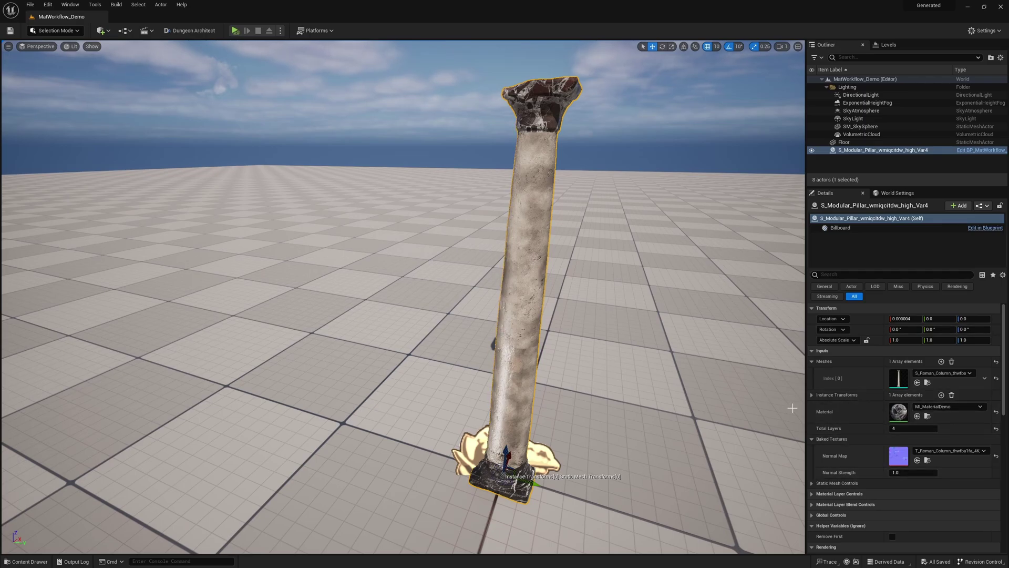
Enable Override UVs for index 0 of the pillar's UV Layer Controls and set UV Tiling Uniform to about 3.7.
{"action": "scroll", "coordinate": [810, 482], "scroll_direction": "down", "scroll_amount": 3}
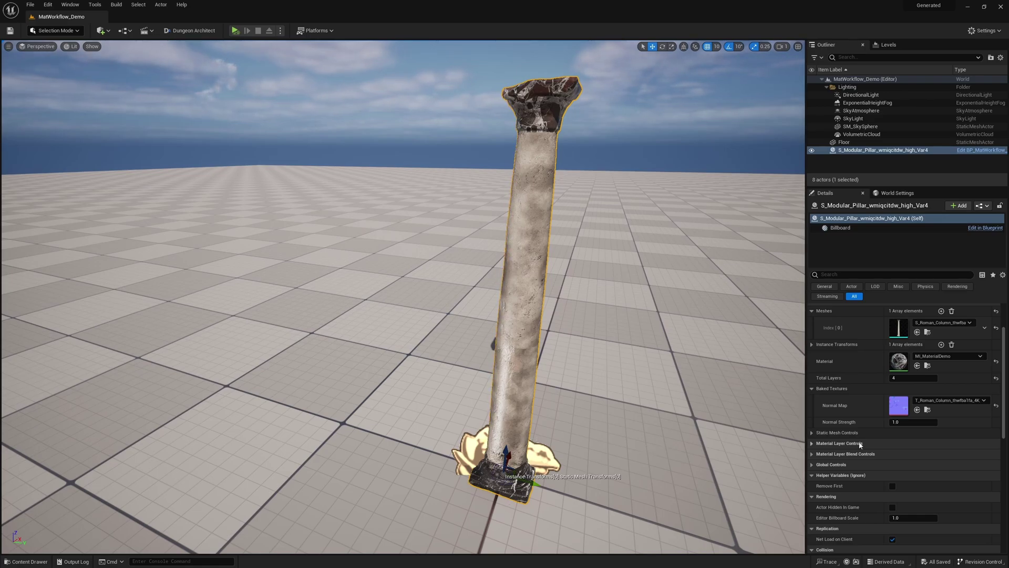
{"action": "left_click", "coordinate": [815, 442]}
{"action": "scroll", "coordinate": [861, 430], "scroll_direction": "down", "scroll_amount": 3}
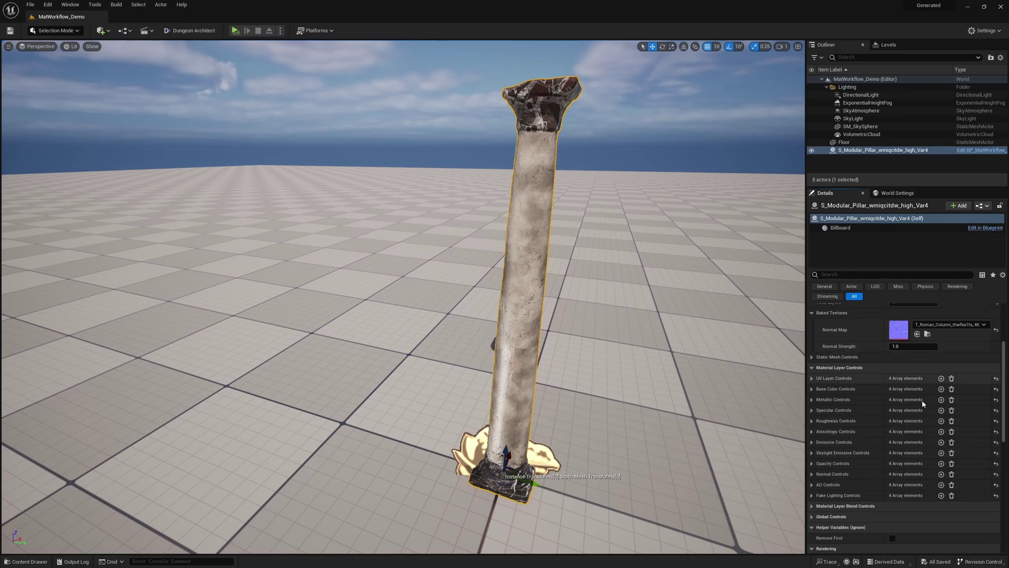
{"action": "left_click", "coordinate": [817, 381]}
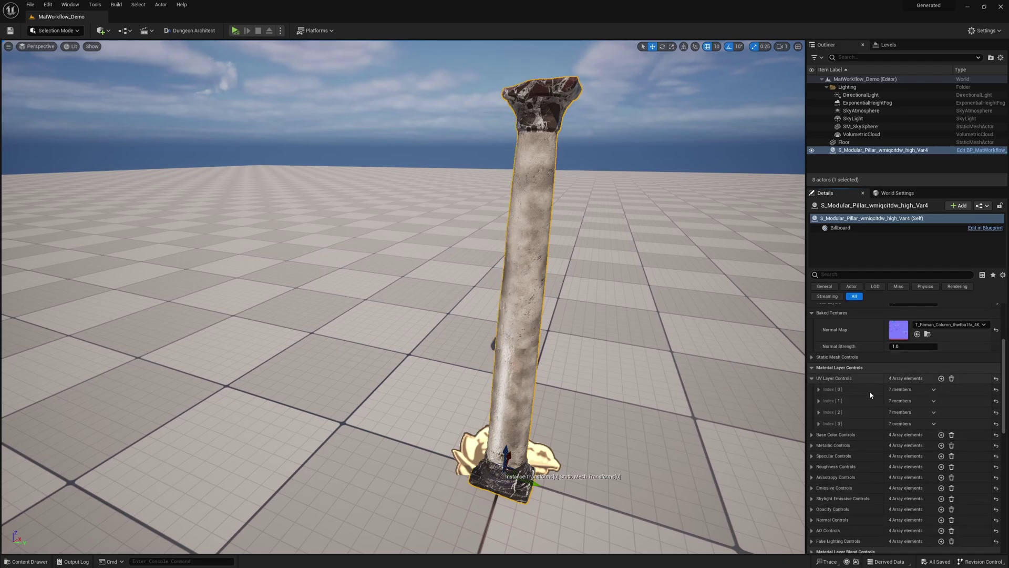
{"action": "left_click", "coordinate": [819, 389]}
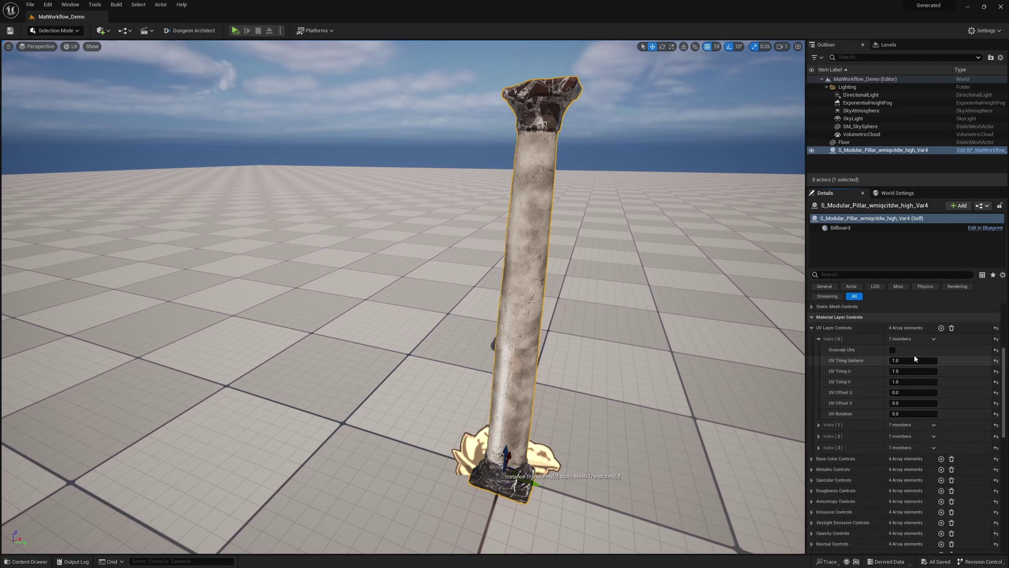
{"action": "scroll", "coordinate": [868, 378], "scroll_direction": "down", "scroll_amount": 1}
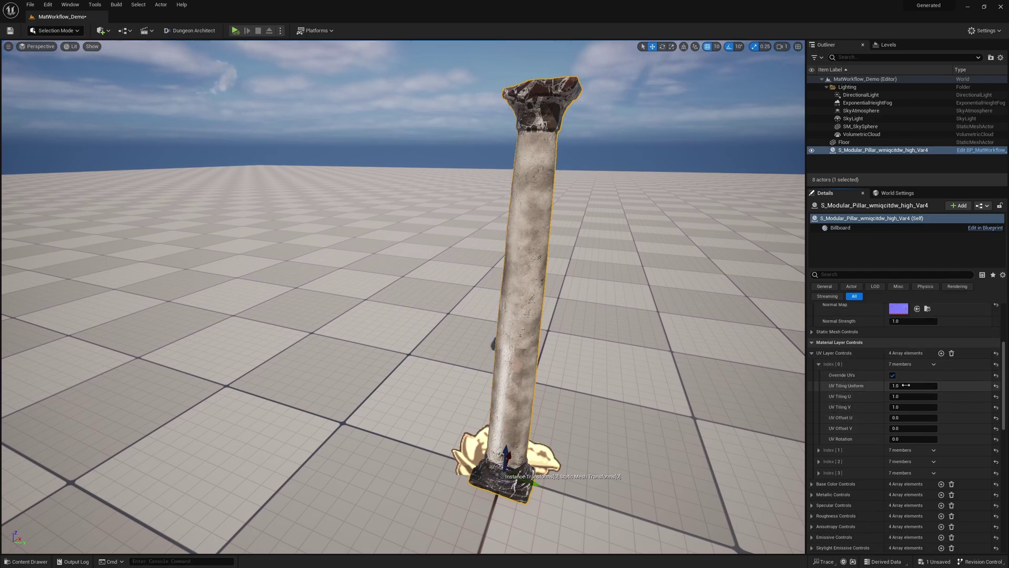
{"action": "left_click_drag", "start_coordinate": [913, 386], "coordinate": [952, 385]}
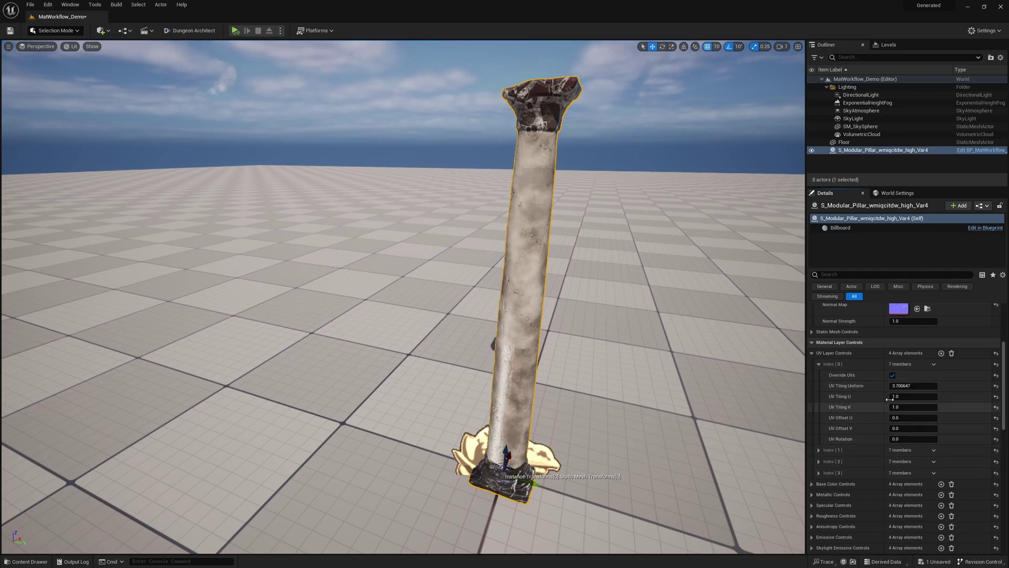
Enable the base color override for index 0 of Base Color Controls and set its Base Color Tint to light purple.
{"action": "left_click", "coordinate": [813, 484]}
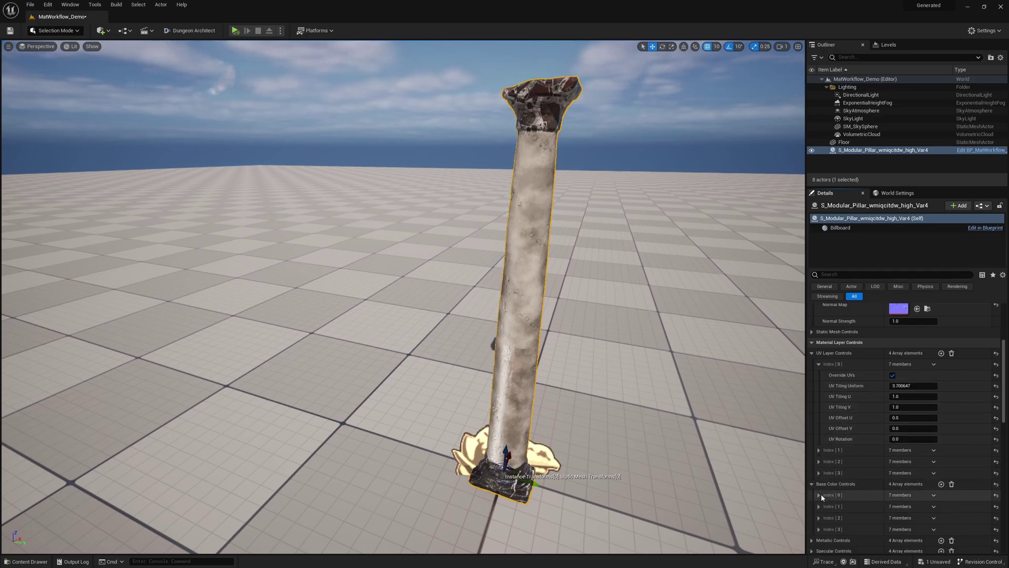
{"action": "left_click", "coordinate": [819, 495]}
{"action": "scroll", "coordinate": [846, 506], "scroll_direction": "down", "scroll_amount": 3}
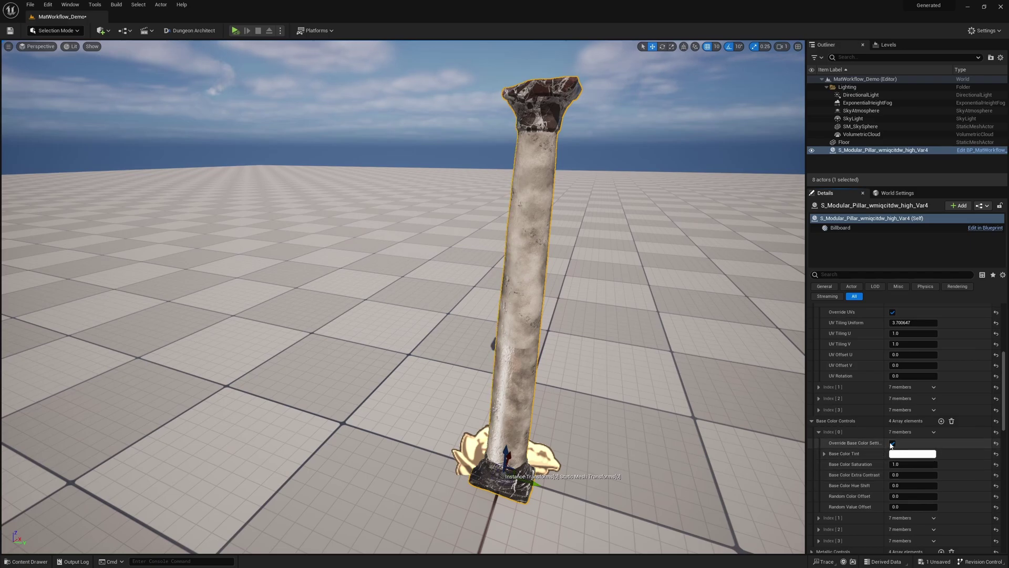
{"action": "left_click", "coordinate": [904, 454]}
{"action": "left_click_drag", "start_coordinate": [804, 418], "coordinate": [784, 399]}
{"action": "left_click", "coordinate": [851, 555]}
Enable the base color override for index 2 and set its Base Color Tint to light cyan.
{"action": "scroll", "coordinate": [862, 399], "scroll_direction": "down", "scroll_amount": 3}
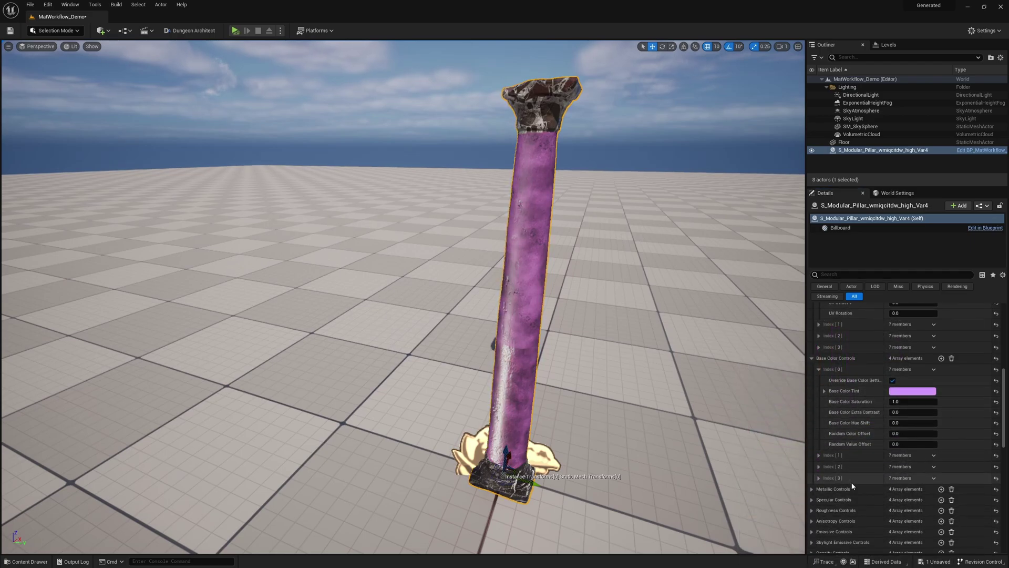
{"action": "left_click", "coordinate": [819, 466]}
{"action": "scroll", "coordinate": [897, 481], "scroll_direction": "down", "scroll_amount": 2}
{"action": "scroll", "coordinate": [905, 447], "scroll_direction": "up", "scroll_amount": 1}
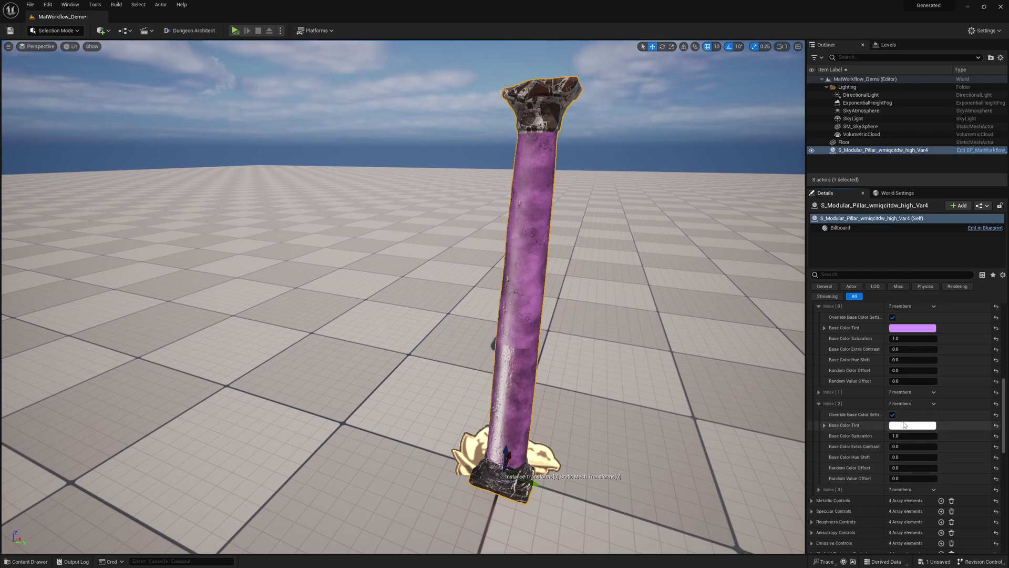
{"action": "left_click", "coordinate": [912, 425]}
{"action": "mouse_move", "coordinate": [802, 417]}
{"action": "left_mouse_down"}
{"action": "mouse_move", "coordinate": [775, 403]}
{"action": "mouse_move", "coordinate": [750, 416]}
{"action": "left_mouse_up"}
{"action": "left_click", "coordinate": [847, 554]}
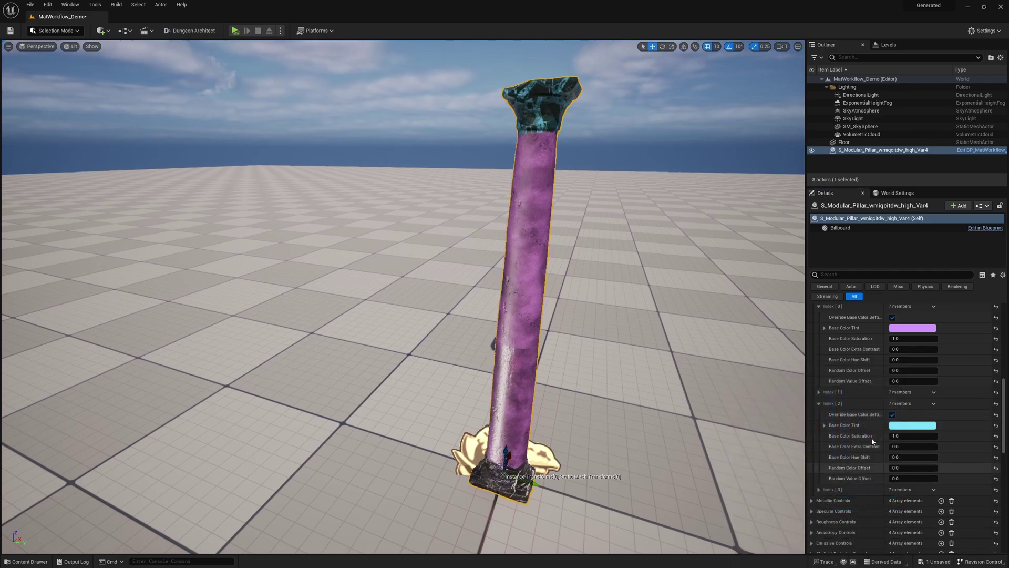
Disable the base color overrides for indexes 2 and 0 and collapse the Base Color Controls.
{"action": "left_click", "coordinate": [893, 414]}
{"action": "scroll", "coordinate": [890, 394], "scroll_direction": "up", "scroll_amount": 3}
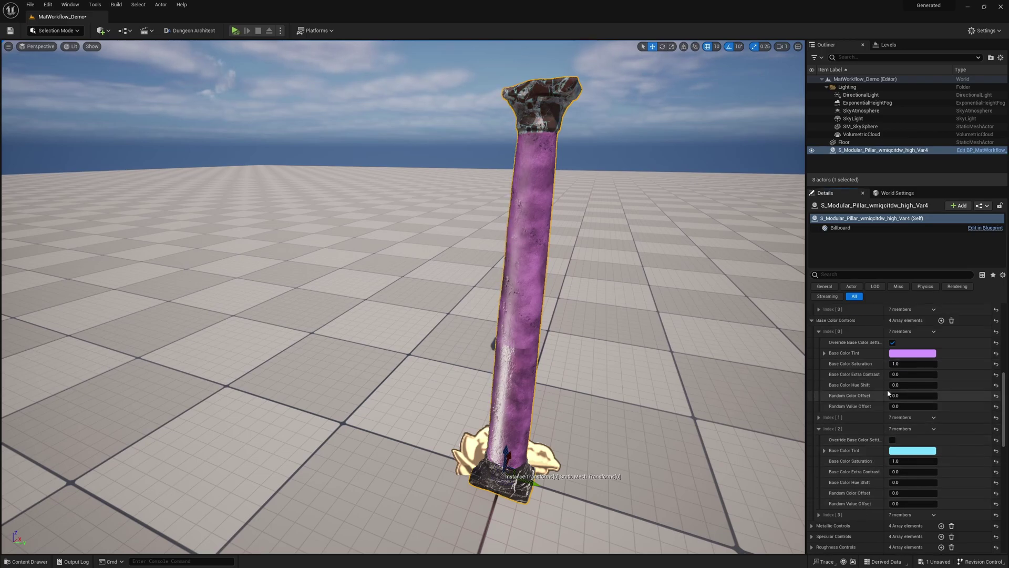
{"action": "left_click", "coordinate": [892, 355]}
{"action": "scroll", "coordinate": [841, 405], "scroll_direction": "up", "scroll_amount": 4}
{"action": "left_click", "coordinate": [820, 395]}
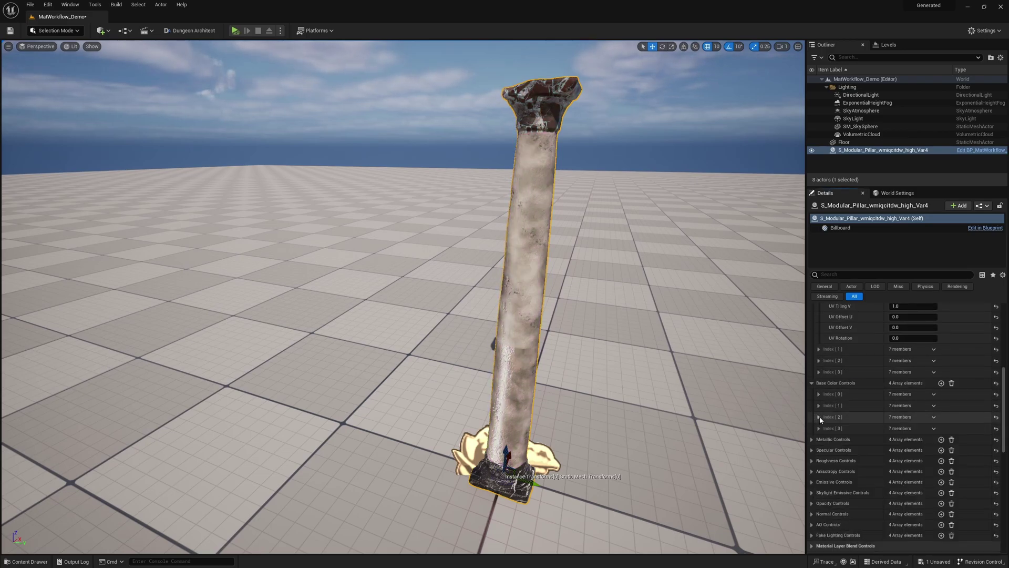
{"action": "left_click", "coordinate": [819, 417]}
{"action": "left_click", "coordinate": [812, 383]}
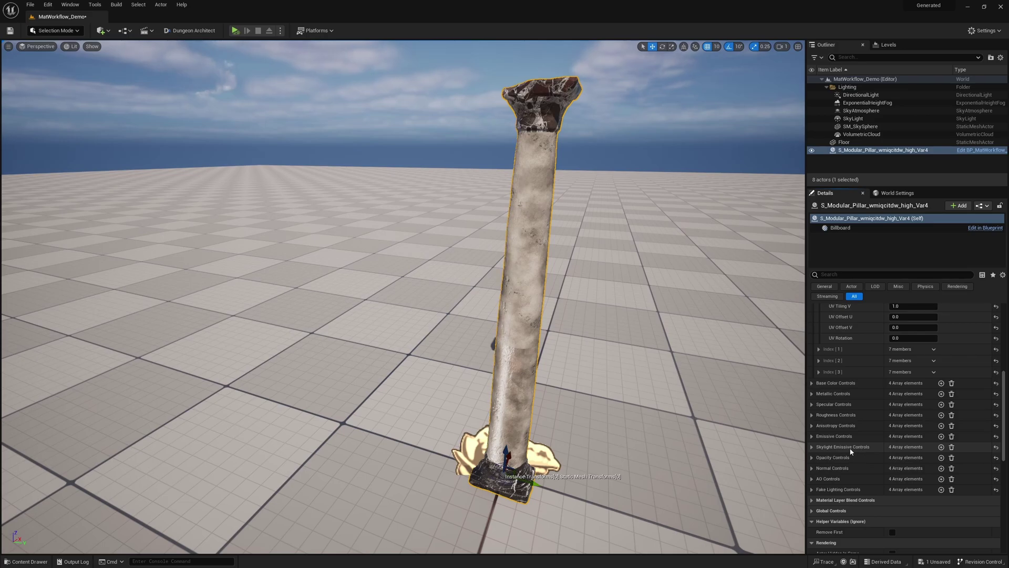
Expand the RGBA Masks in Material Layer Blend Controls and show the mask settings of index 1.
{"action": "scroll", "coordinate": [855, 448], "scroll_direction": "down", "scroll_amount": 2}
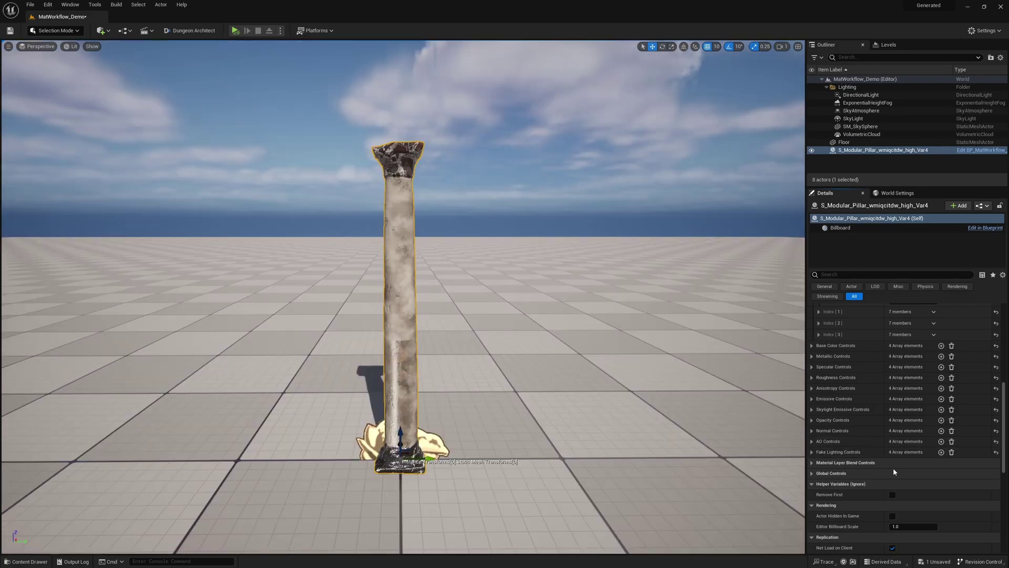
{"action": "left_click", "coordinate": [813, 464]}
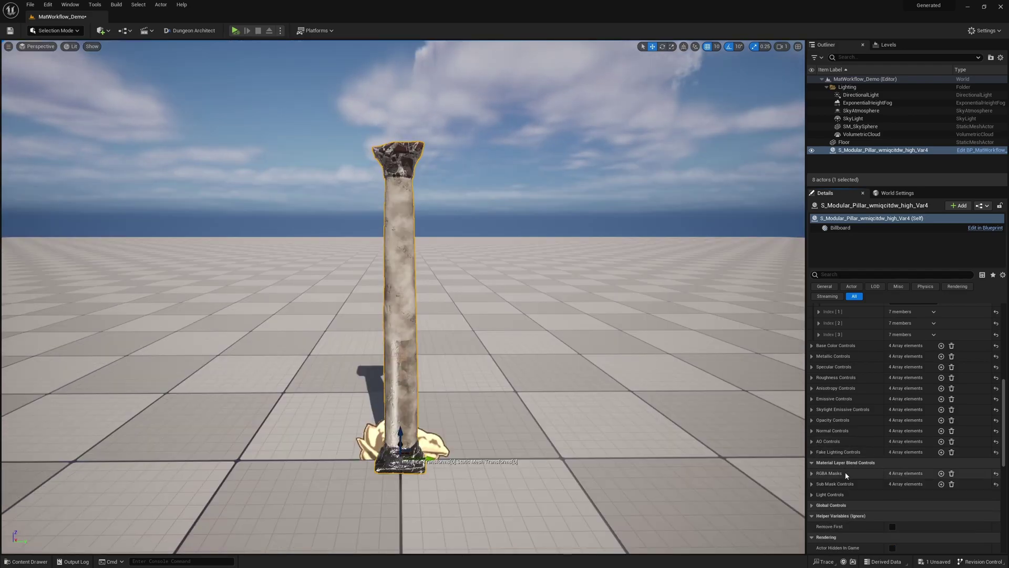
{"action": "scroll", "coordinate": [857, 468], "scroll_direction": "down", "scroll_amount": 2}
{"action": "left_click", "coordinate": [812, 448]}
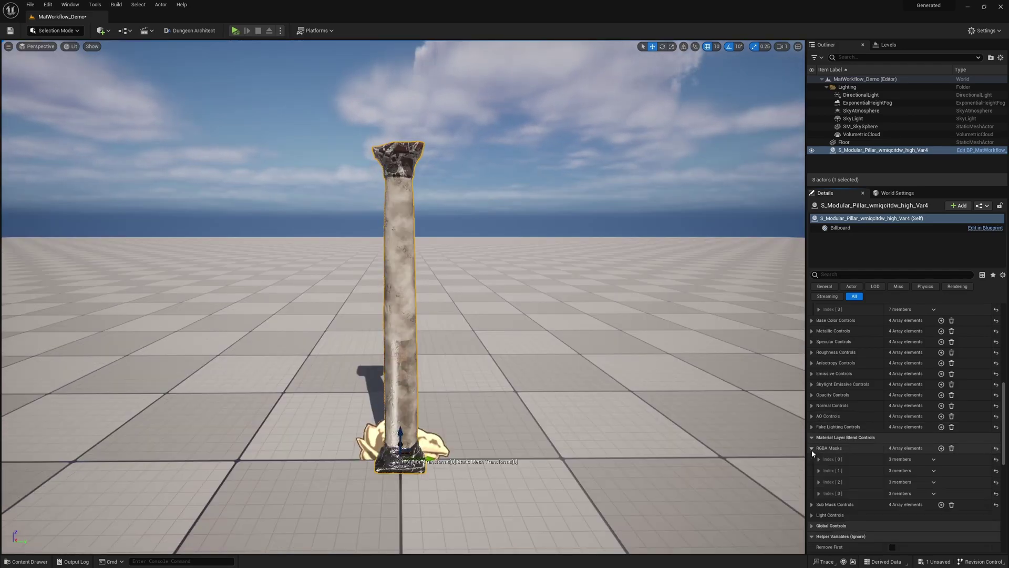
{"action": "scroll", "coordinate": [834, 454], "scroll_direction": "down", "scroll_amount": 3}
{"action": "left_click", "coordinate": [818, 421]}
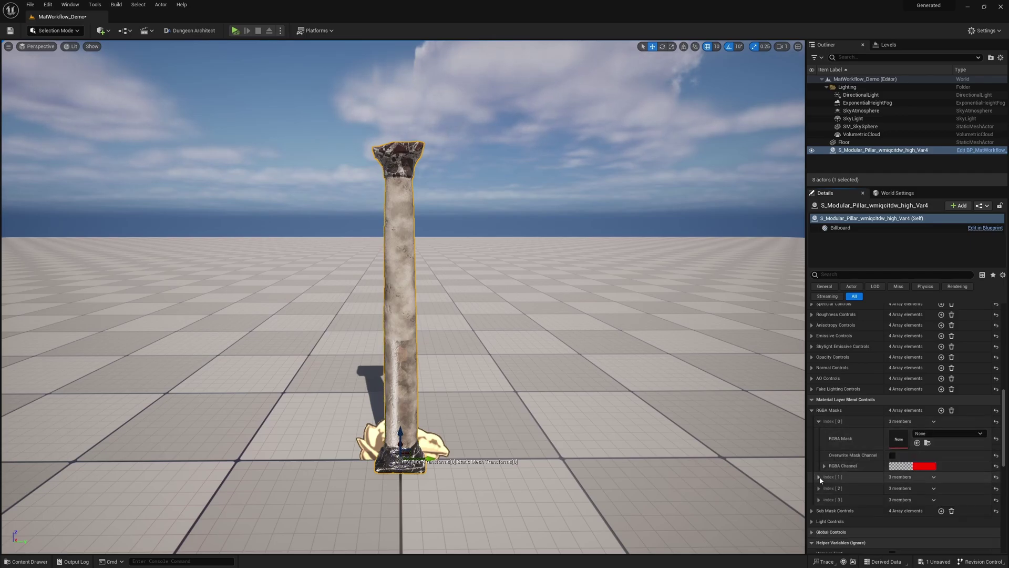
{"action": "left_click", "coordinate": [819, 477]}
{"action": "scroll", "coordinate": [883, 447], "scroll_direction": "down", "scroll_amount": 1}
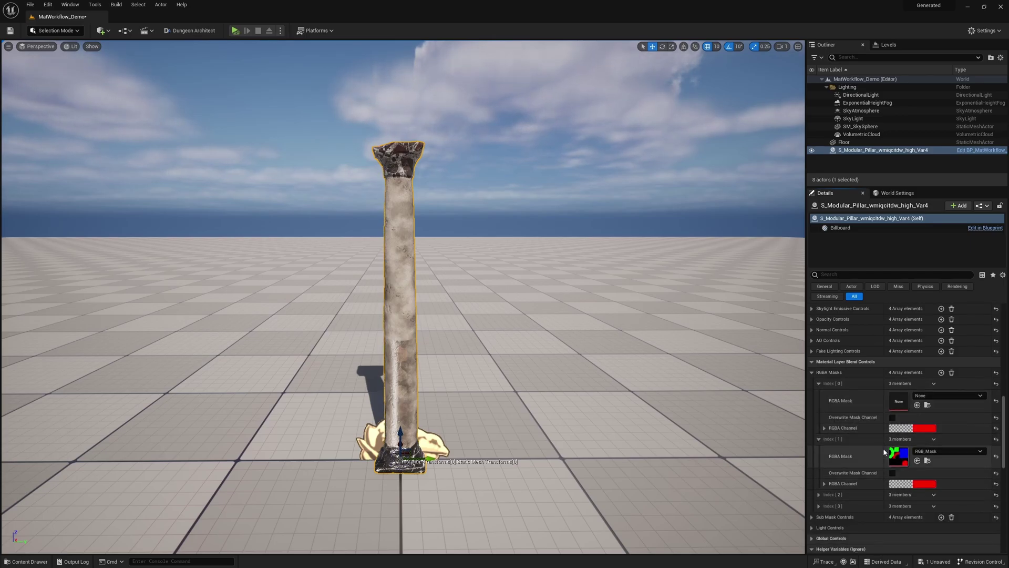
{"action": "left_click", "coordinate": [831, 388]}
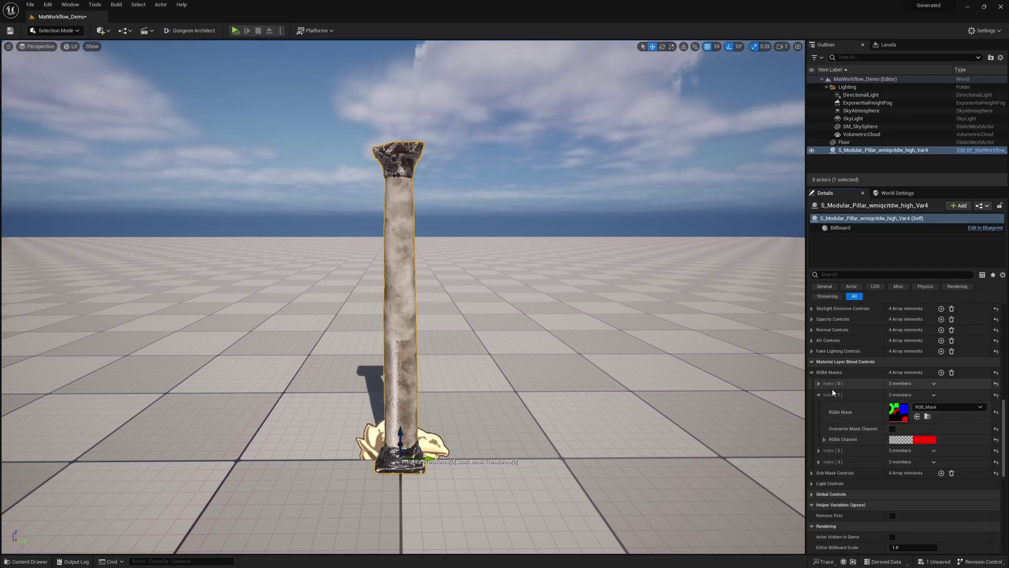
Replace the RGBA mask of index 1 with RockFloorMask, switch it to RT_Baked_Tex, and inspect the blending on the pillar.
{"action": "left_click", "coordinate": [962, 408]}
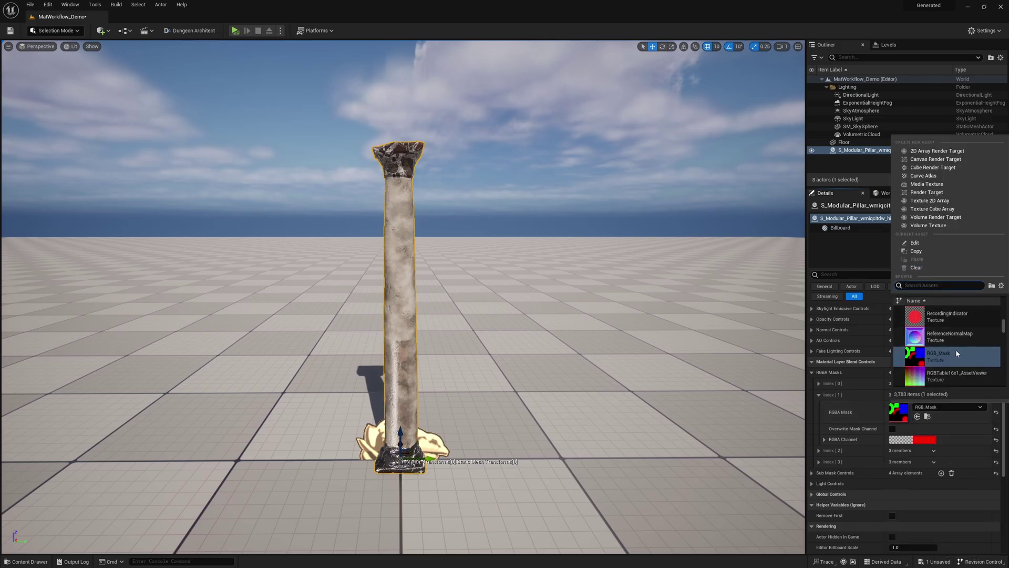
{"action": "scroll", "coordinate": [946, 347], "scroll_direction": "down", "scroll_amount": 3}
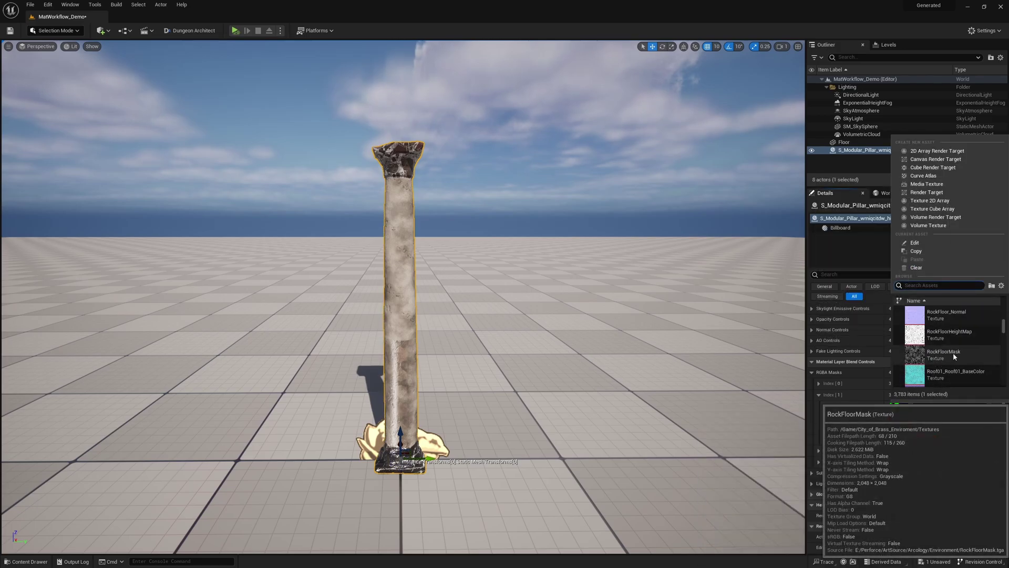
{"action": "left_click", "coordinate": [954, 352]}
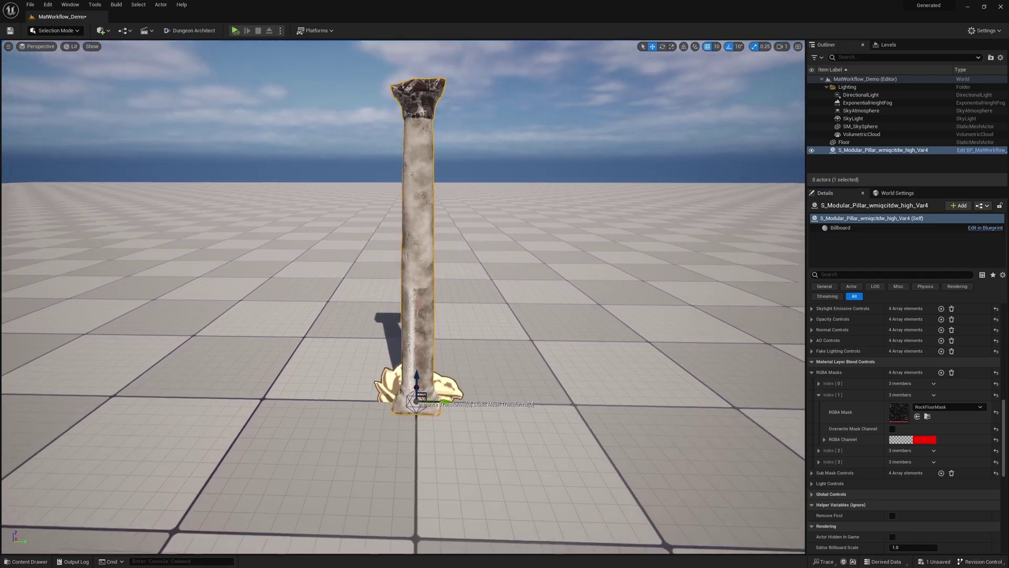
{"action": "key", "text": "w"}
{"action": "right_click_drag", "start_coordinate": [403, 297], "coordinate": [402, 311]}
{"action": "key", "text": "s"}
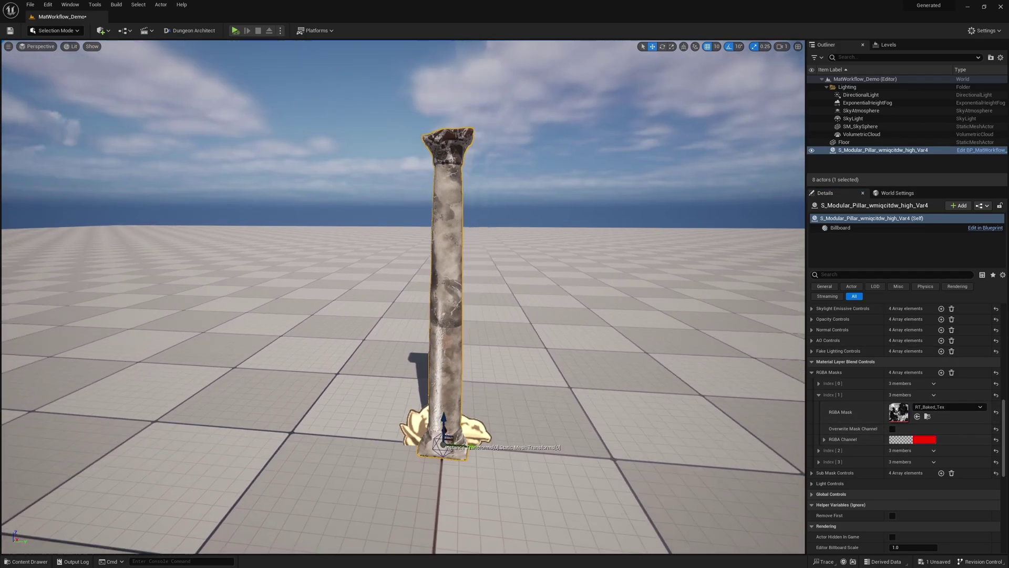
{"action": "key", "text": "s"}
{"action": "mouse_move", "coordinate": [402, 296]}
{"action": "right_mouse_down"}
{"action": "mouse_move", "coordinate": [402, 275]}
{"action": "mouse_move", "coordinate": [403, 300]}
{"action": "right_mouse_up"}
{"action": "key", "text": "w"}
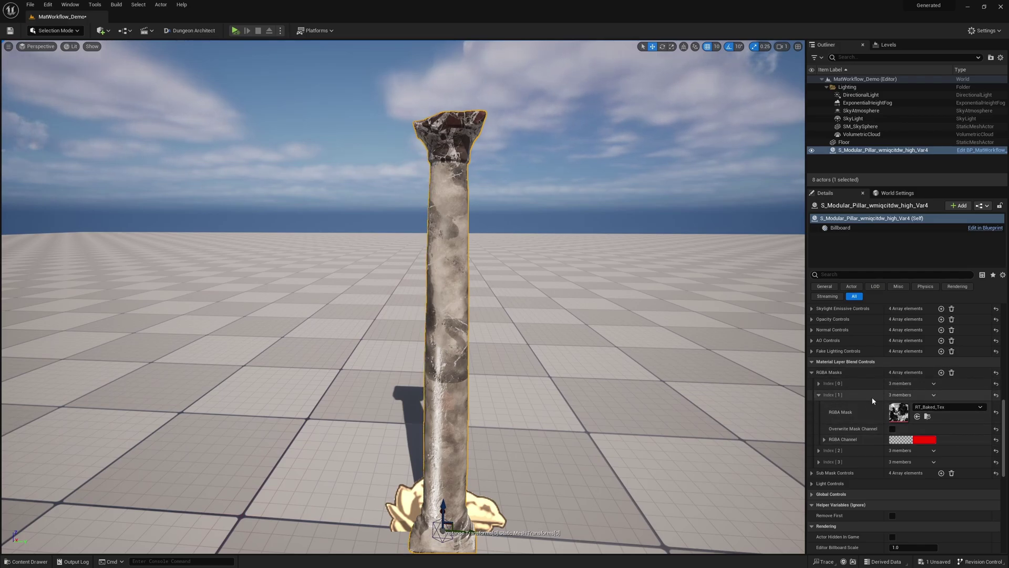
{"action": "right_click_drag", "start_coordinate": [656, 358], "coordinate": [626, 386]}
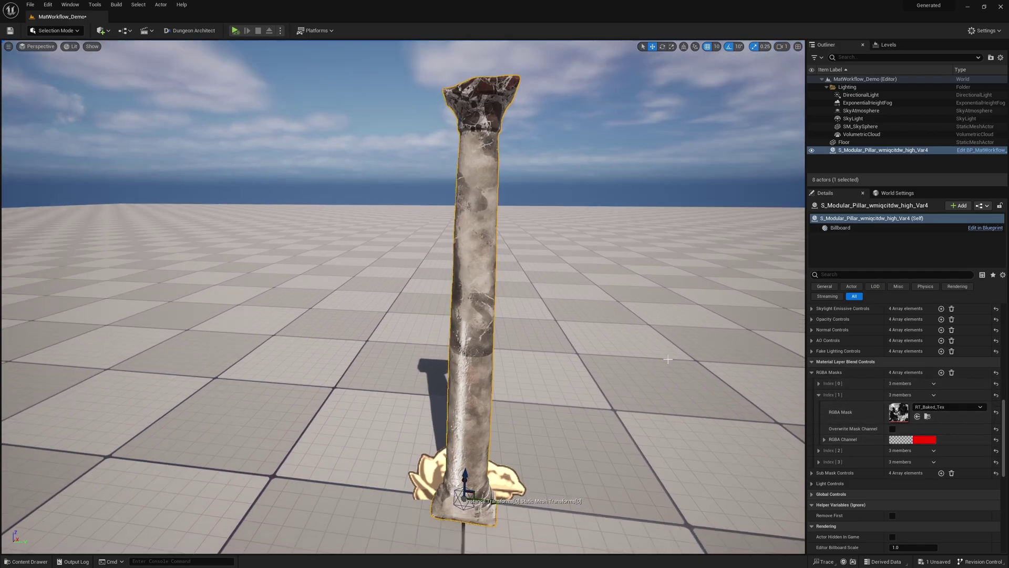
Undo both RGBA mask changes made to index 1.
{"action": "key", "text": "ctrl+z"}
{"action": "right_click_drag", "start_coordinate": [668, 359], "coordinate": [675, 362]}
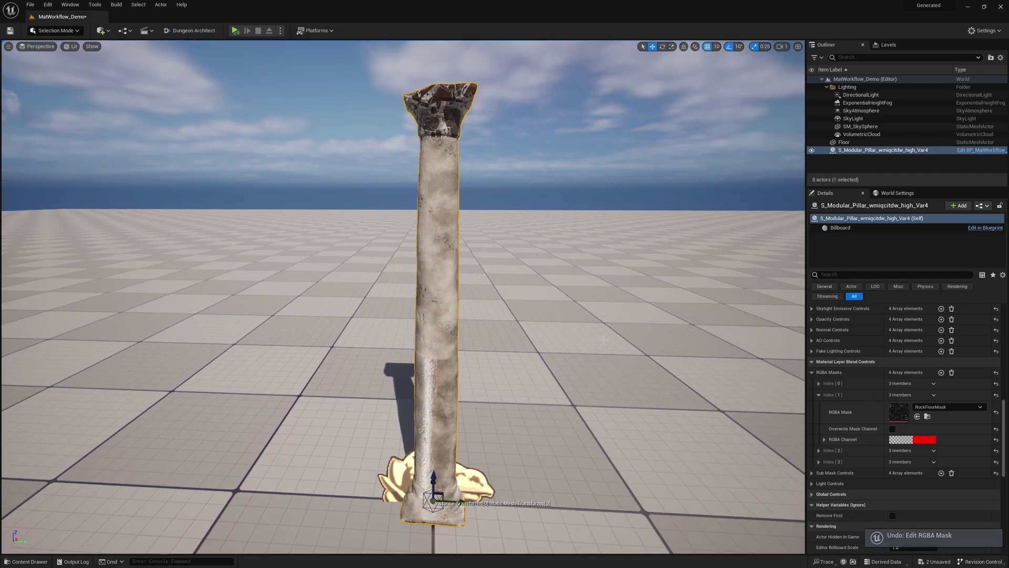
{"action": "key", "text": "ctrl+z"}
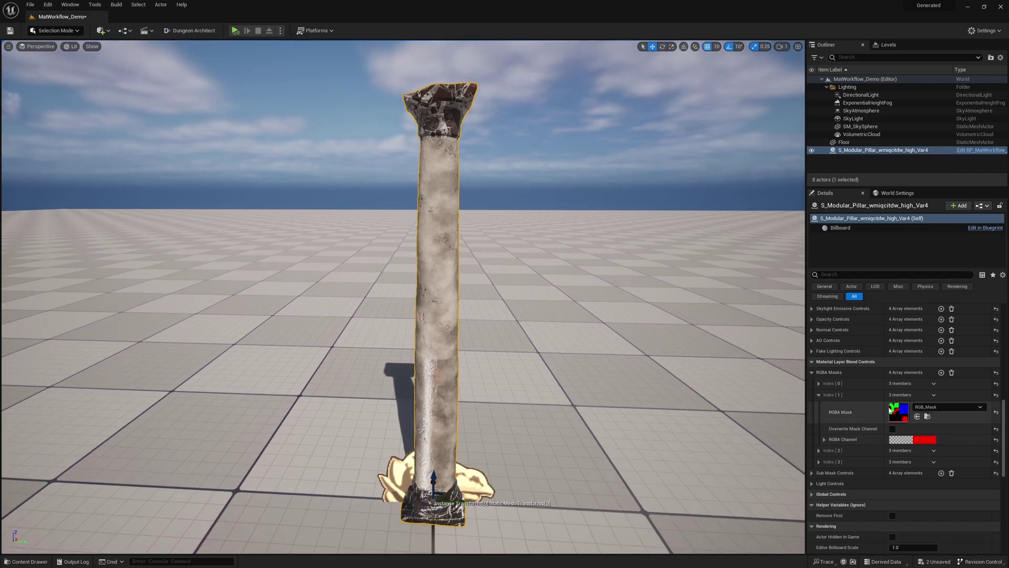
Duplicate the pillar and place the copy beside the original on the floor.
{"action": "scroll", "coordinate": [543, 411], "scroll_direction": "down", "scroll_amount": 5}
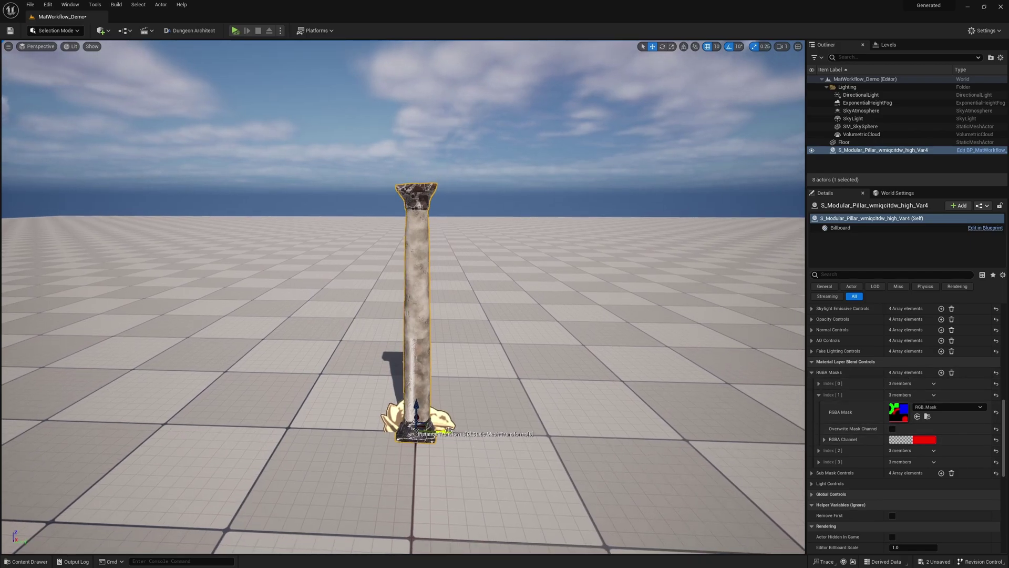
{"action": "left_click_drag", "start_coordinate": [449, 432], "coordinate": [643, 442], "text": "alt"}
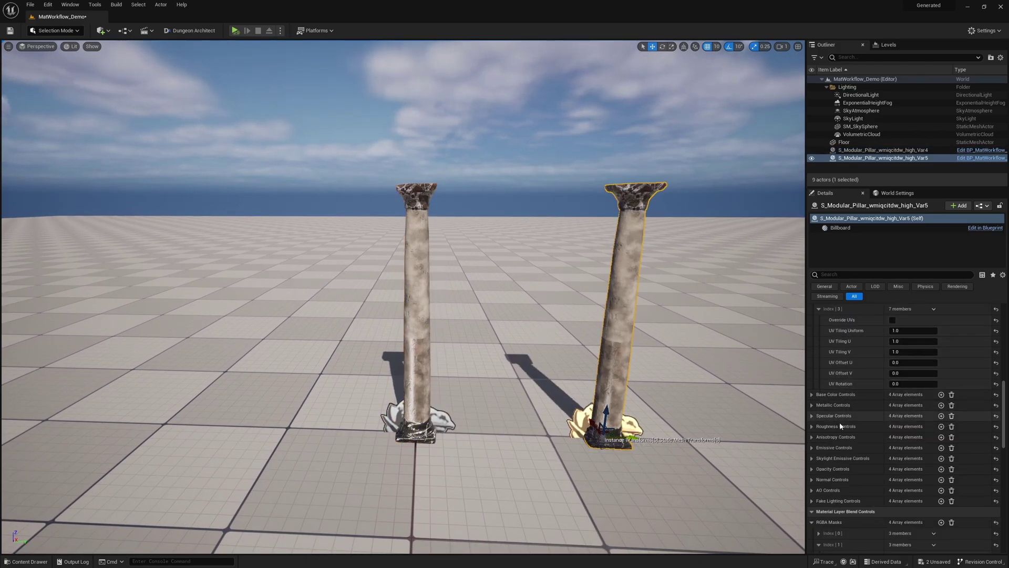
Set the RGBA mask of index 1 on the duplicated pillar to RT_Baked_Tex1 and compare the bases of both pillars.
{"action": "scroll", "coordinate": [848, 411], "scroll_direction": "down", "scroll_amount": 3}
{"action": "scroll", "coordinate": [861, 448], "scroll_direction": "down", "scroll_amount": 4}
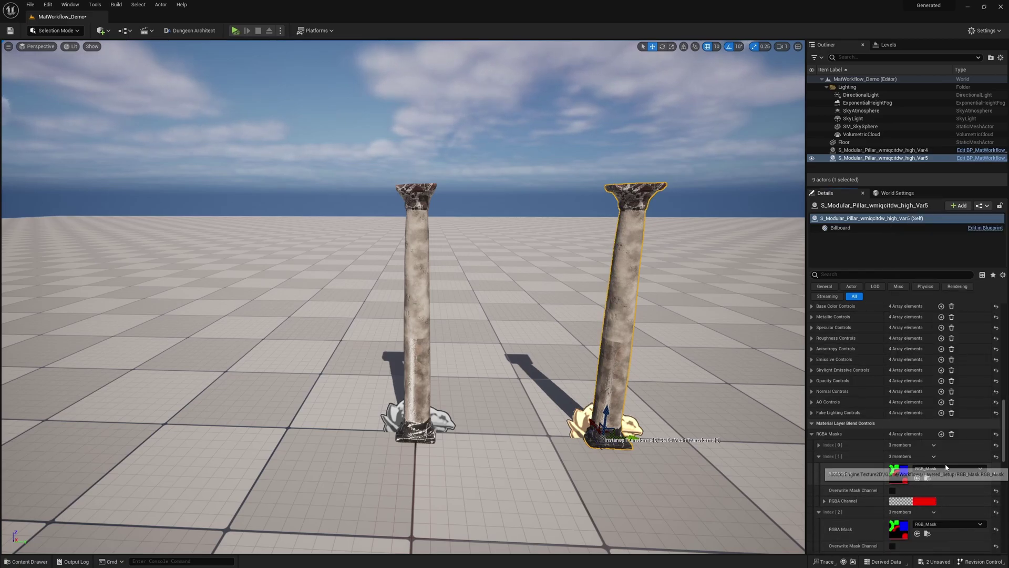
{"action": "key", "text": "ctrl+z"}
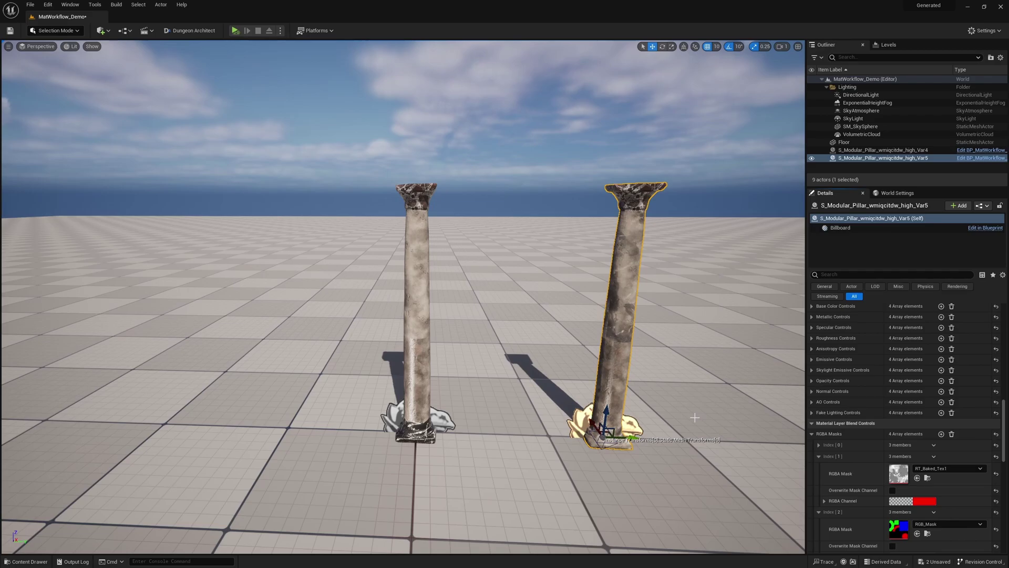
{"action": "right_click_drag", "start_coordinate": [666, 401], "coordinate": [820, 444]}
{"action": "key", "text": "w"}
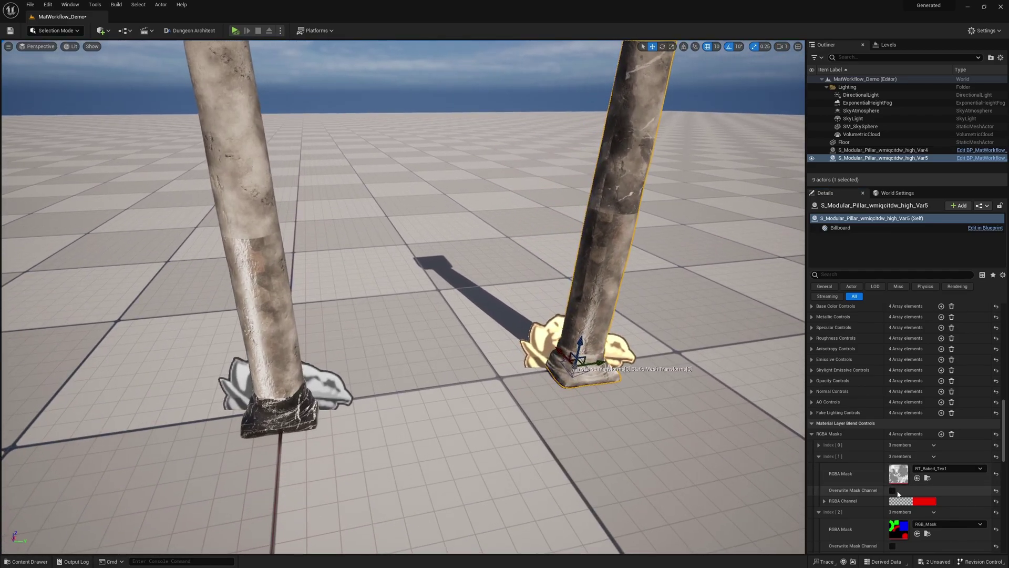
Browse replacement textures for index 1's RGBA mask on the duplicated pillar, and undo its last RGBA mask change.
{"action": "left_click", "coordinate": [950, 468]}
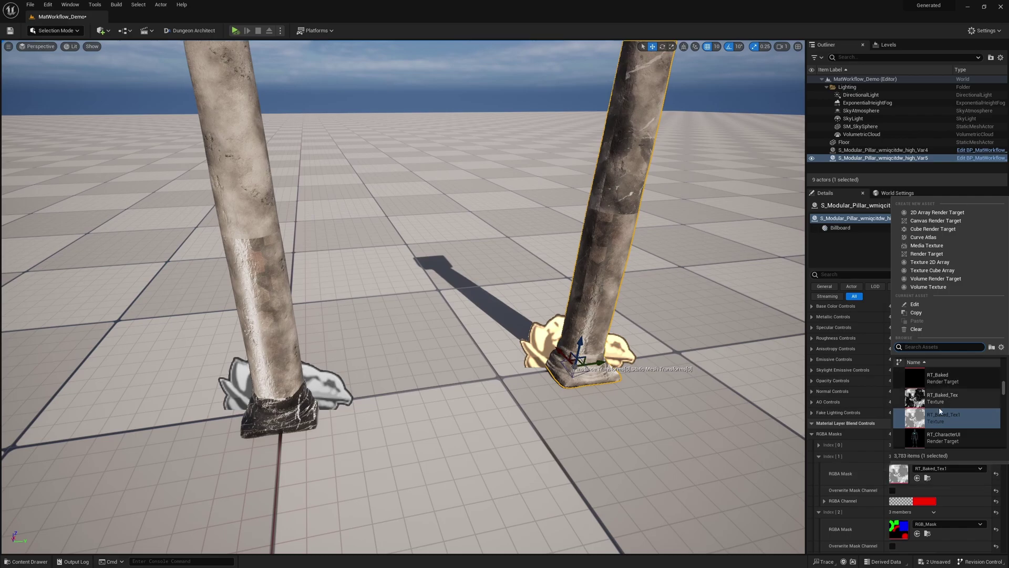
{"action": "scroll", "coordinate": [945, 403], "scroll_direction": "down", "scroll_amount": 2}
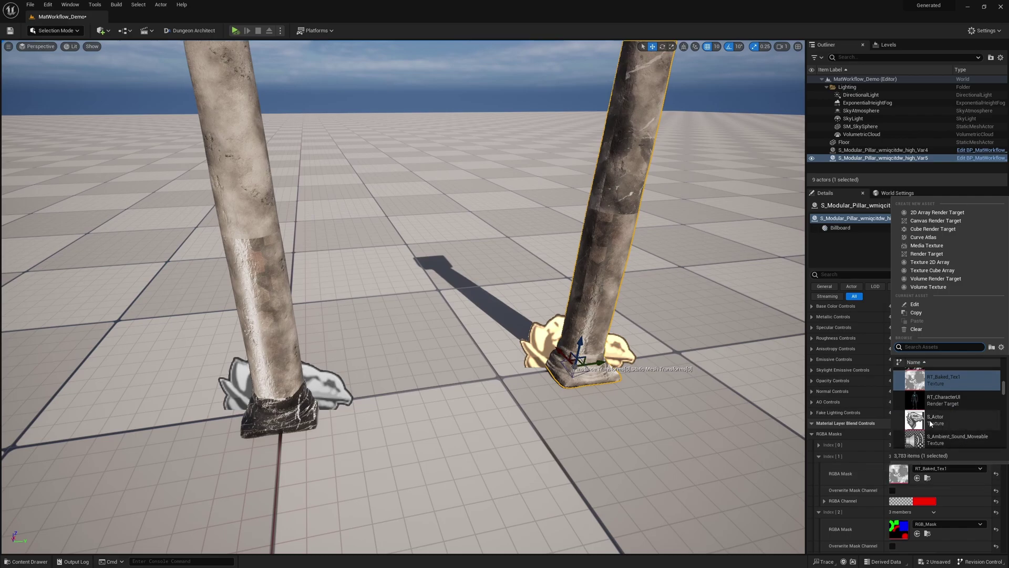
{"action": "right_click_drag", "start_coordinate": [403, 297], "coordinate": [392, 287]}
{"action": "key", "text": "ctrl+z"}
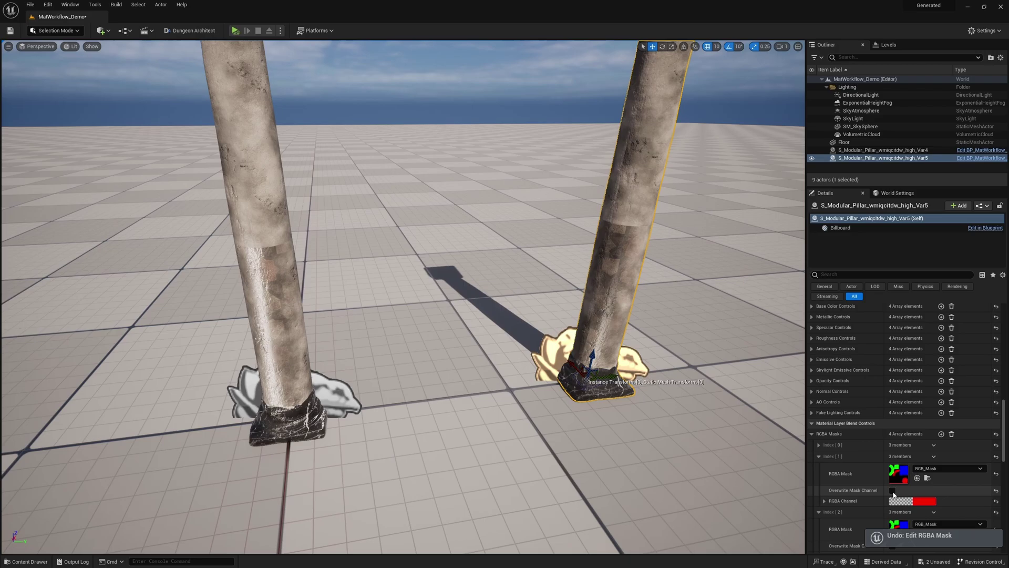
Enable Overwrite Mask Channel for RGBA mask index 1 on the duplicated pillar, switching it off and on to compare both pillars.
{"action": "left_click", "coordinate": [892, 490]}
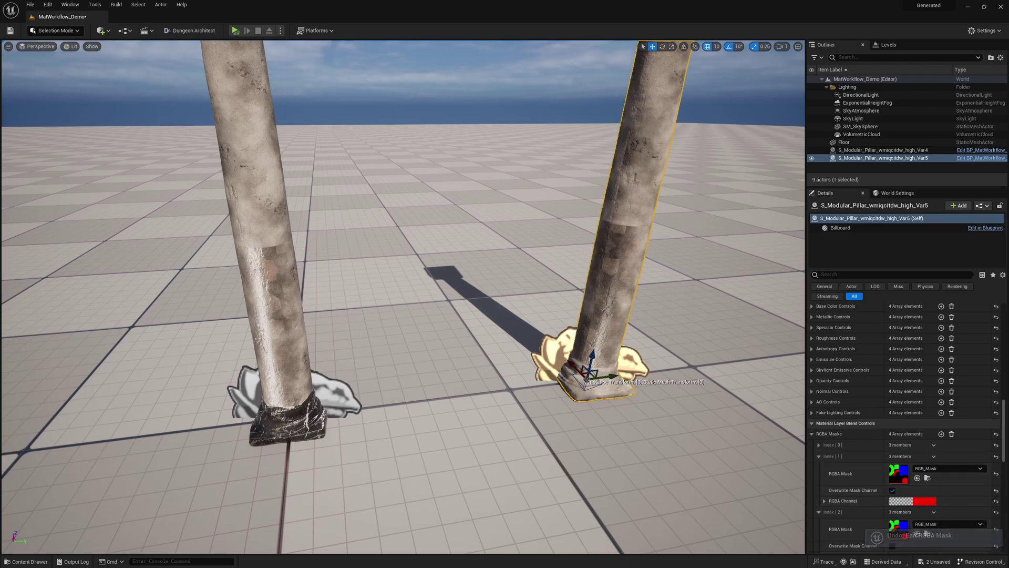
{"action": "right_click_drag", "start_coordinate": [505, 295], "coordinate": [499, 259]}
{"action": "key", "text": "s"}
{"action": "key", "text": "w"}
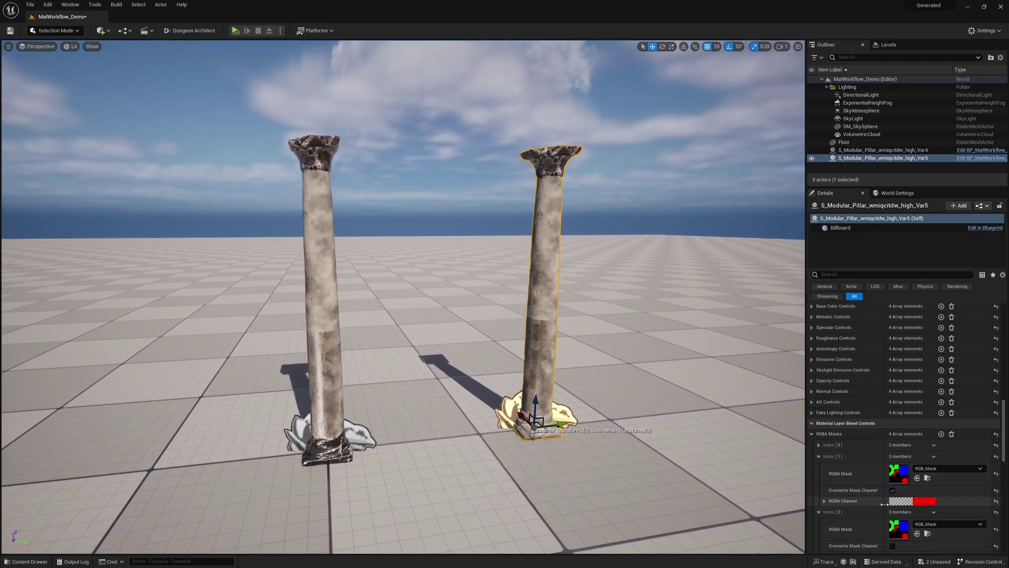
{"action": "left_click", "coordinate": [892, 491]}
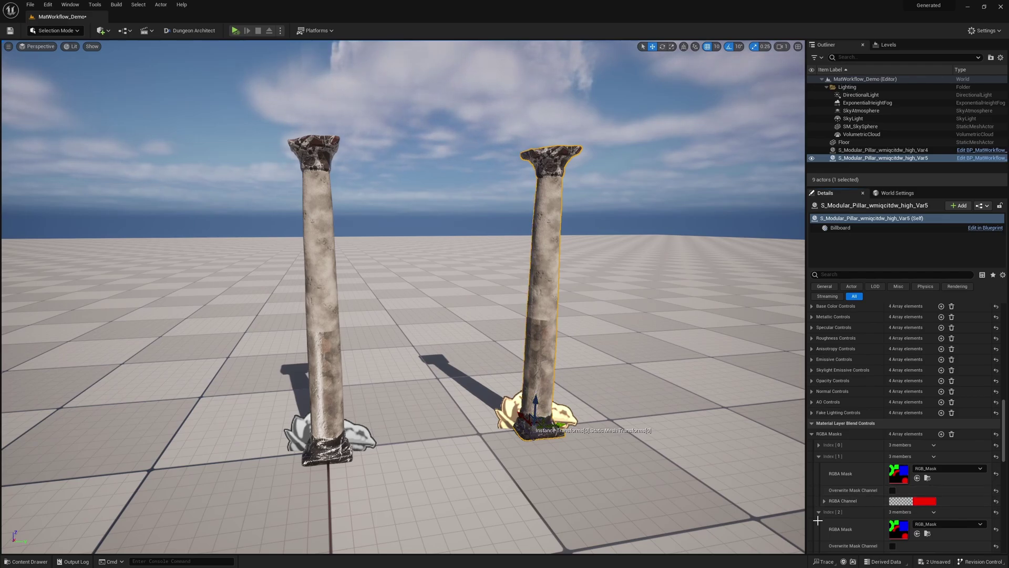
{"action": "left_click", "coordinate": [893, 490]}
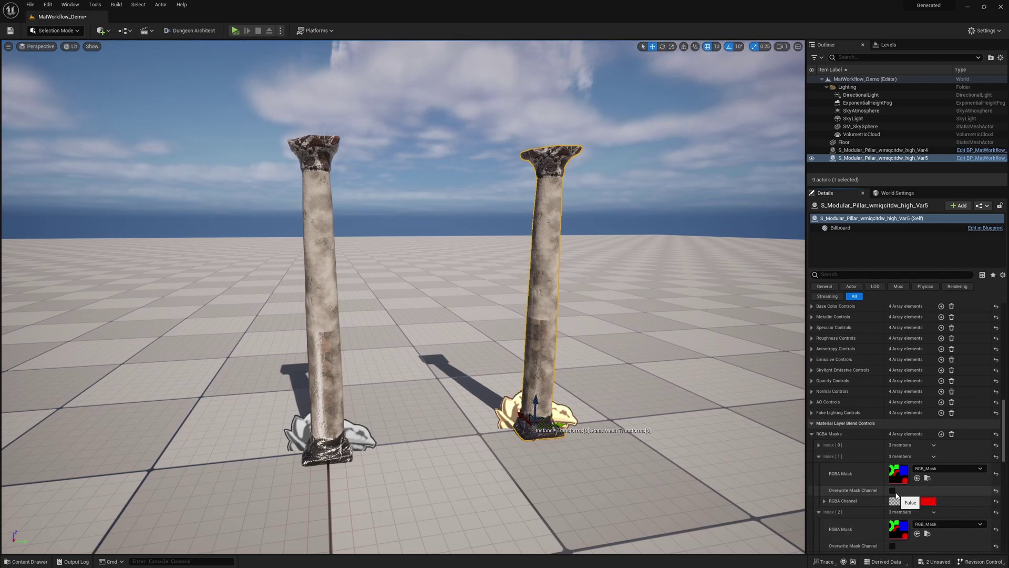
Try pure green (0, 1, 0) and pure blue (0, 0, 1) as index 1's RGBA Channel, and discard the color change.
{"action": "left_click", "coordinate": [907, 503]}
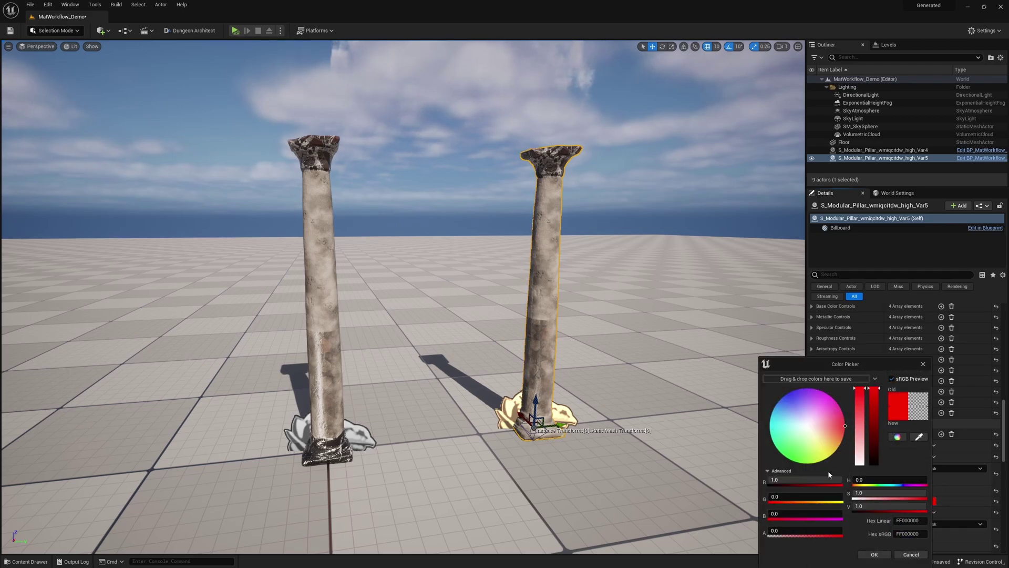
{"action": "left_click", "coordinate": [787, 480]}
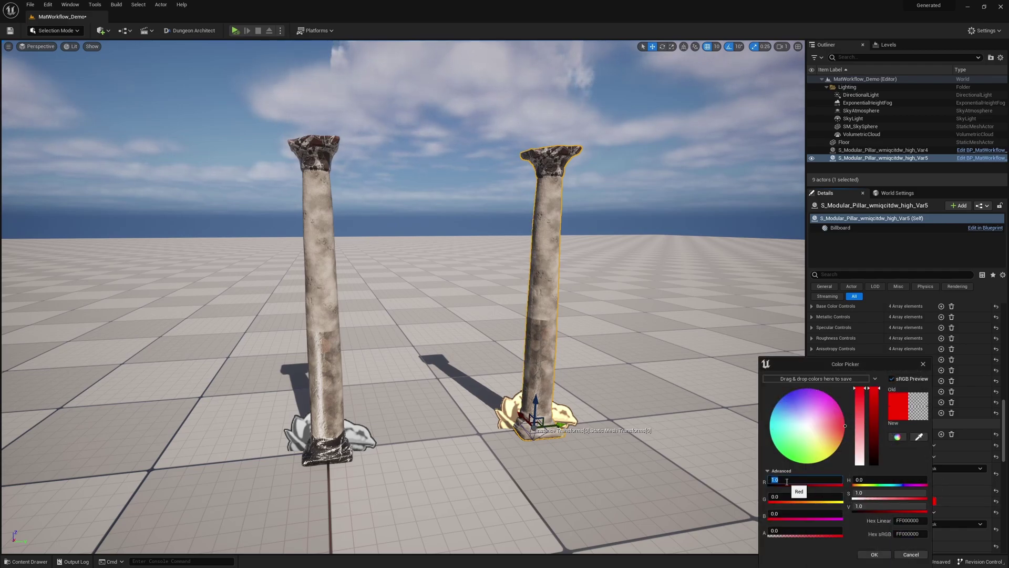
{"action": "type", "text": "0"}
{"action": "key", "text": "Tab"}
{"action": "type", "text": "1"}
{"action": "key", "text": "Return"}
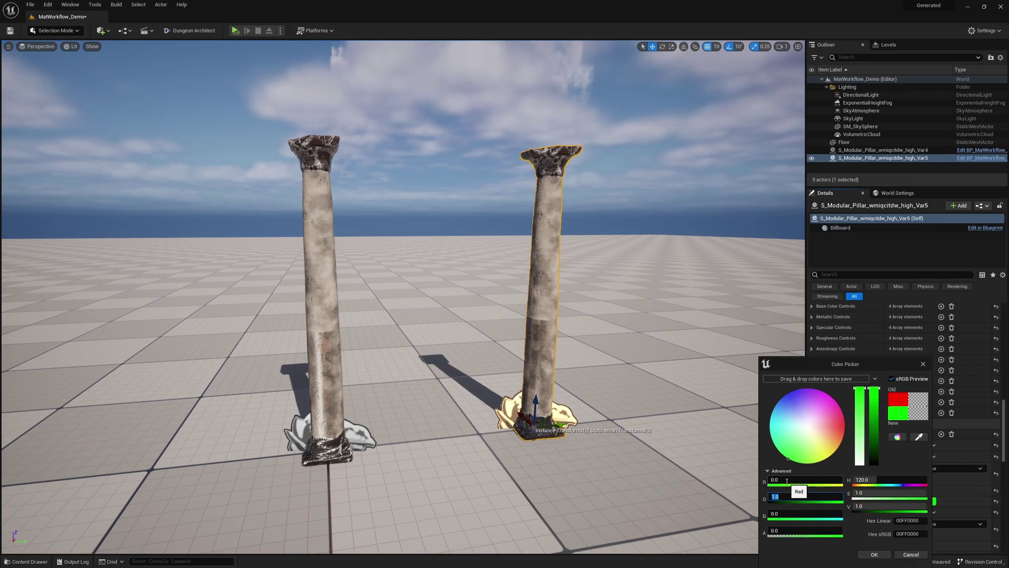
{"action": "type", "text": "0"}
{"action": "key", "text": "Tab"}
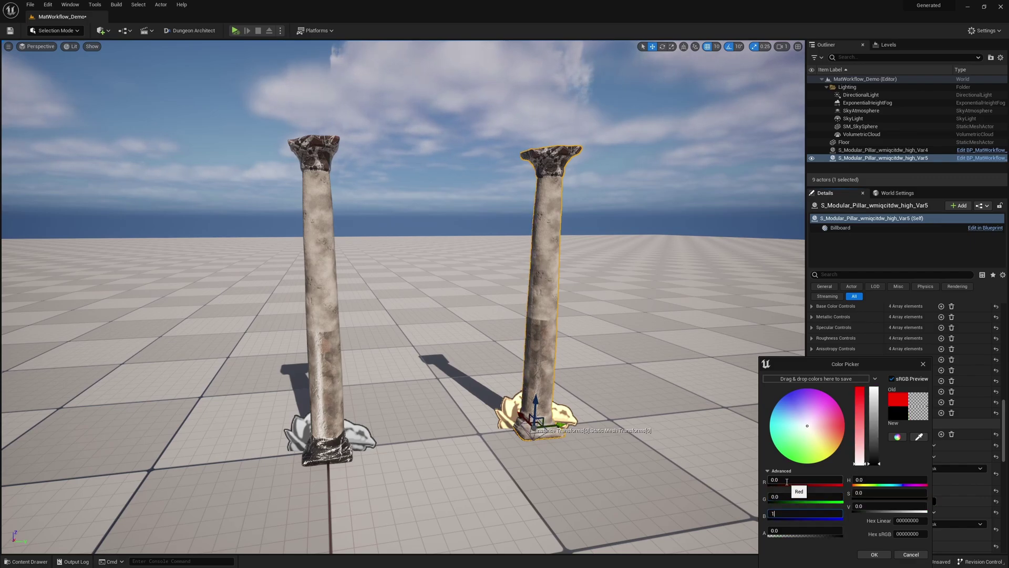
{"action": "key", "text": "Return"}
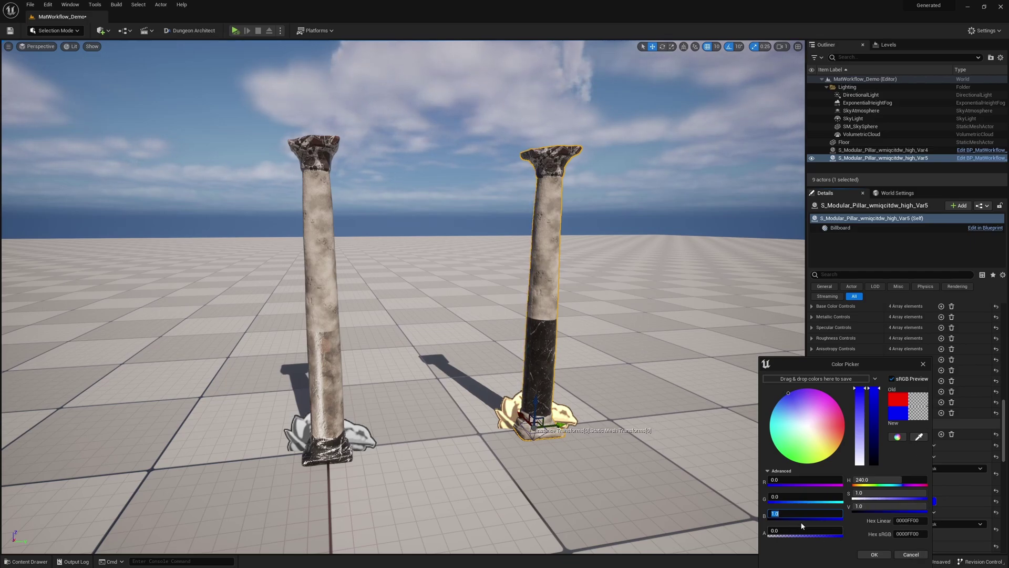
{"action": "left_click", "coordinate": [913, 555]}
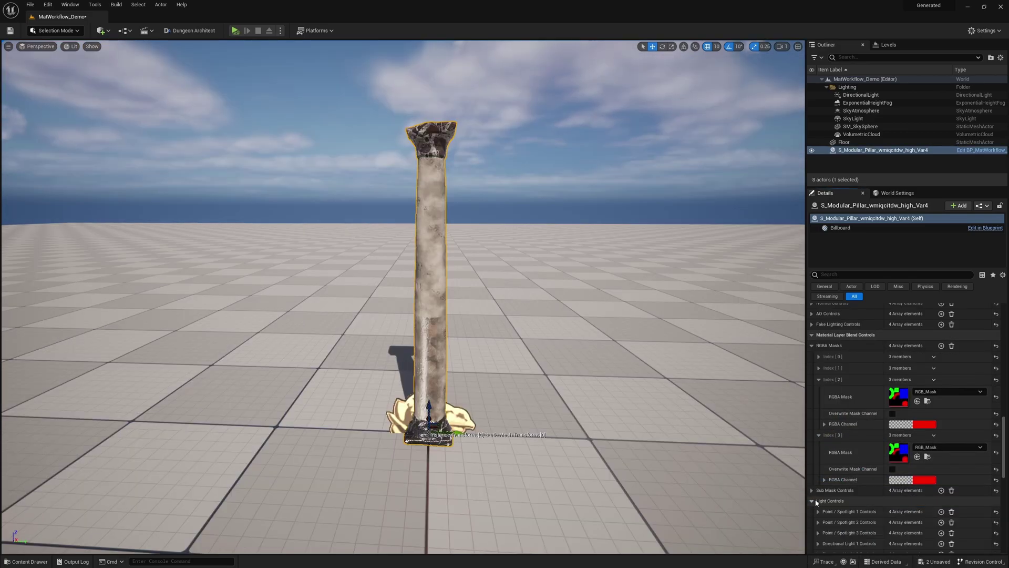
Examine the original pillar's Light Controls and Global Controls, including the Random Color settings, and review its UV layer controls.
{"action": "scroll", "coordinate": [863, 489], "scroll_direction": "down", "scroll_amount": 8}
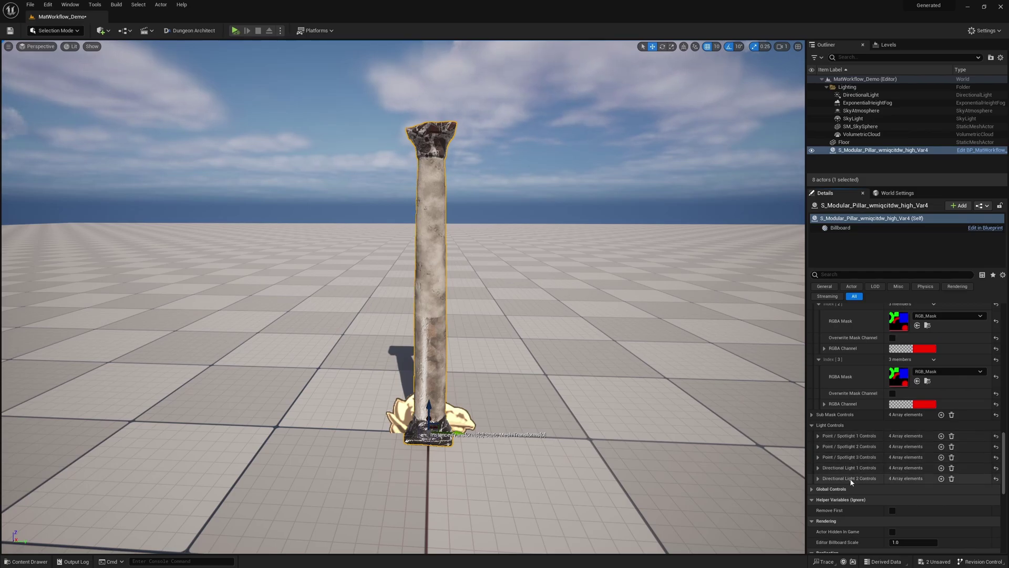
{"action": "left_click", "coordinate": [813, 427]}
{"action": "left_click", "coordinate": [813, 436]}
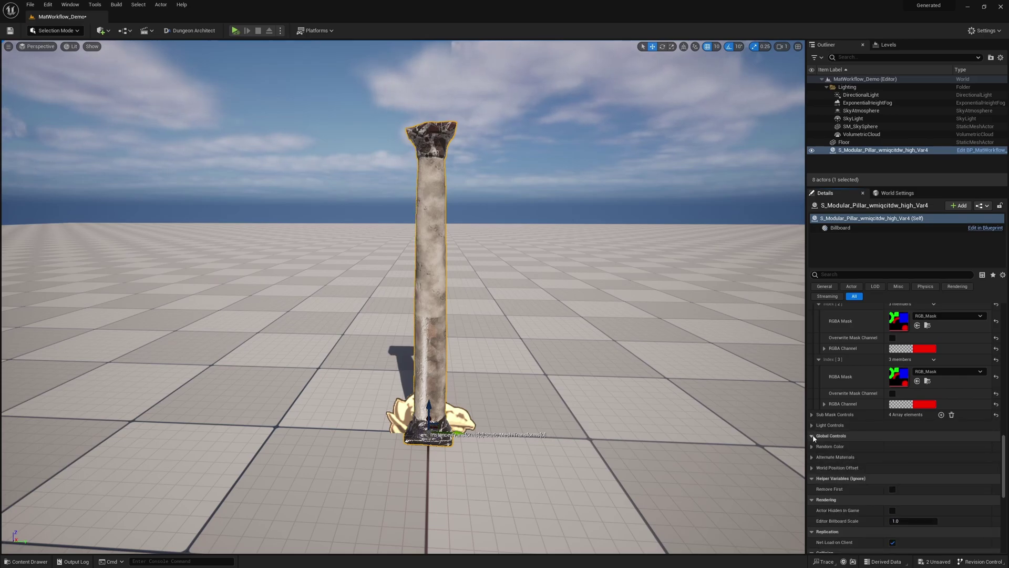
{"action": "scroll", "coordinate": [846, 447], "scroll_direction": "down", "scroll_amount": 3}
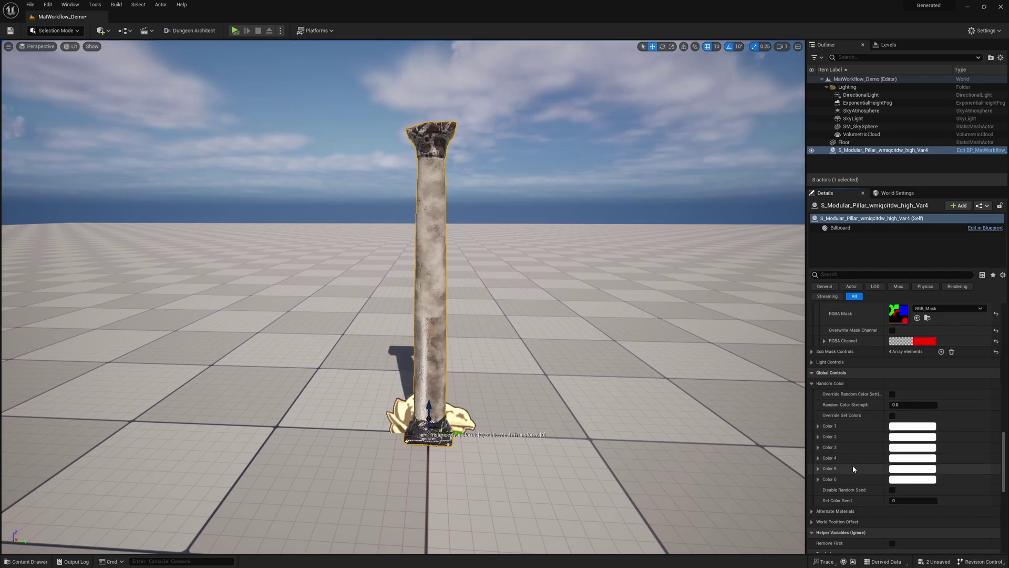
{"action": "scroll", "coordinate": [857, 463], "scroll_direction": "up", "scroll_amount": 10}
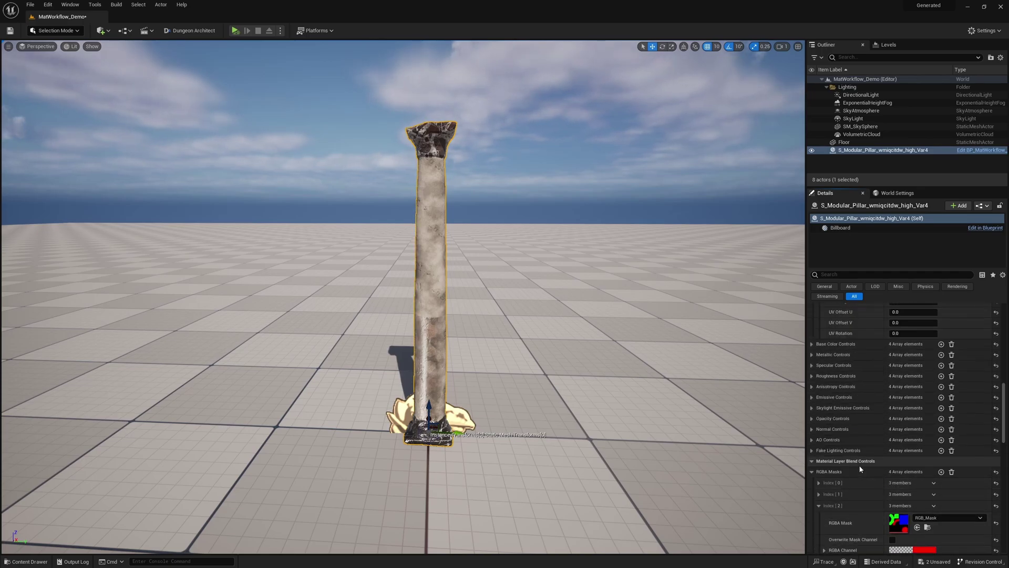
{"action": "scroll", "coordinate": [857, 460], "scroll_direction": "up", "scroll_amount": 8}
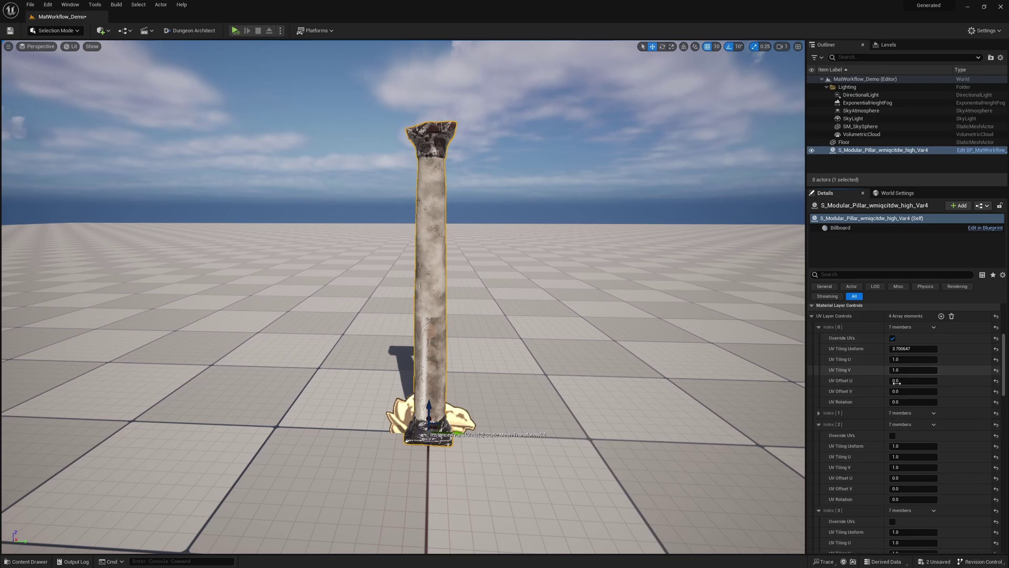
{"action": "scroll", "coordinate": [863, 455], "scroll_direction": "down", "scroll_amount": 6}
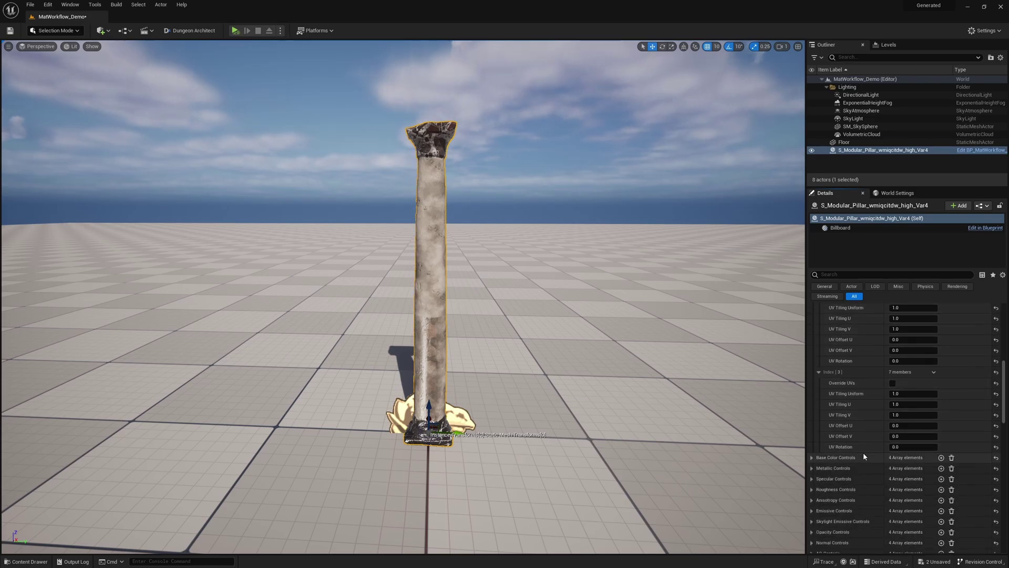
Enable the base color override for index 0 of the Base Color Controls and set its Base Color Tint to white.
{"action": "left_click", "coordinate": [812, 459]}
{"action": "scroll", "coordinate": [819, 412], "scroll_direction": "down", "scroll_amount": 3}
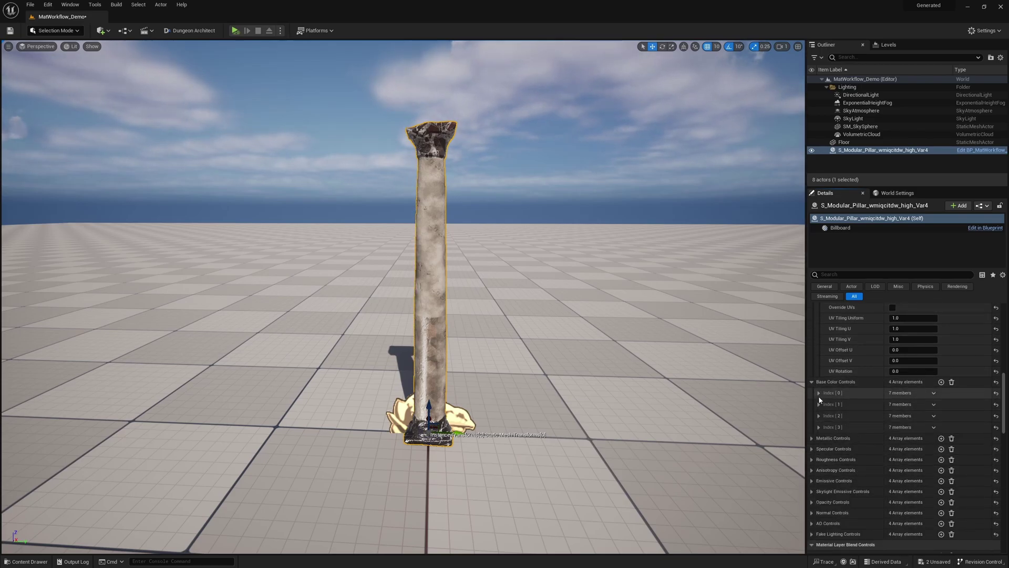
{"action": "left_click", "coordinate": [819, 393]}
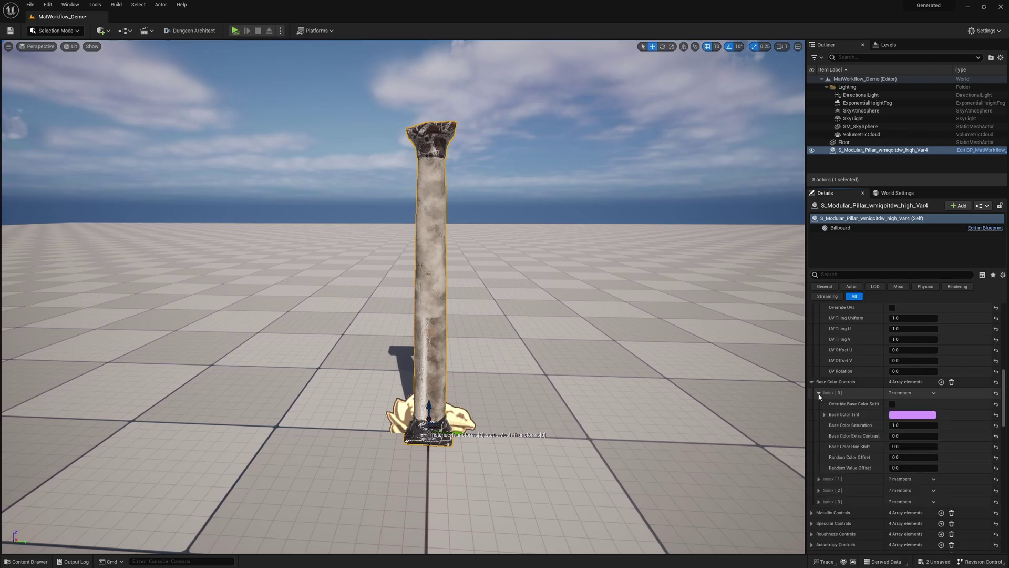
{"action": "left_click", "coordinate": [893, 404]}
{"action": "left_click", "coordinate": [930, 415]}
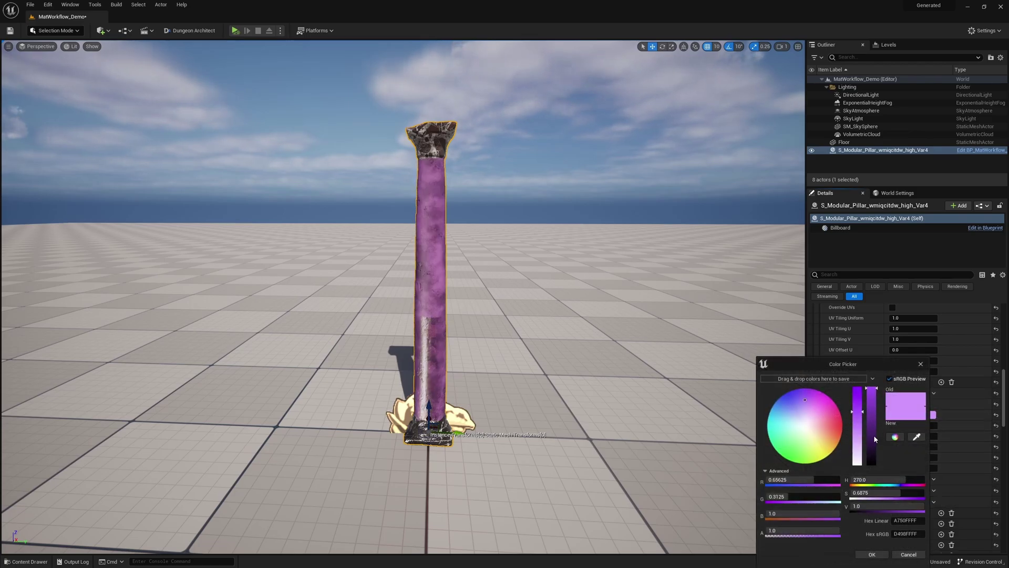
{"action": "left_click_drag", "start_coordinate": [856, 435], "coordinate": [857, 465]}
{"action": "left_click", "coordinate": [873, 555]}
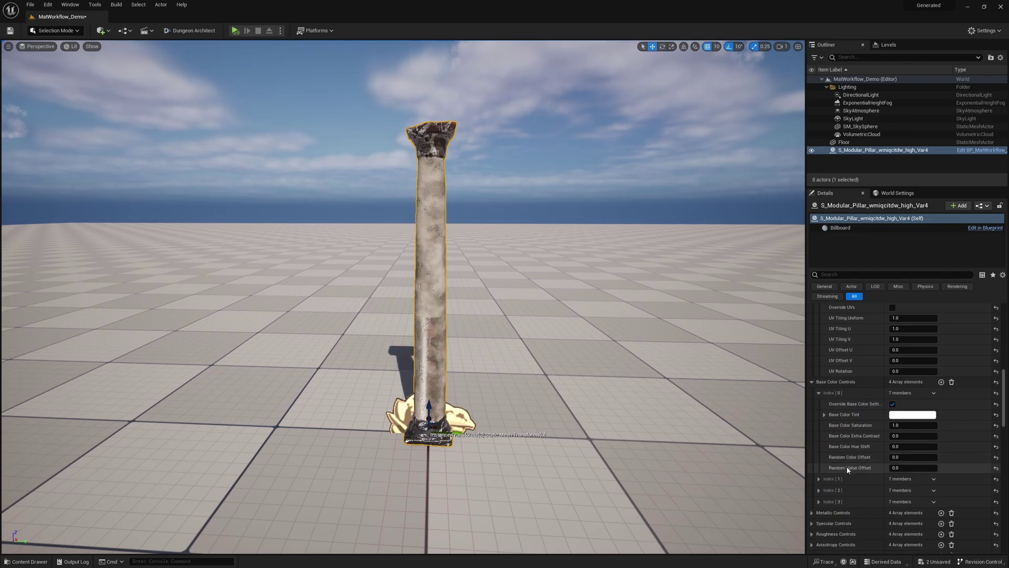
Set index 0's Random Color Offset to 0.5 and duplicate the pillar into a row of five.
{"action": "left_click", "coordinate": [904, 458]}
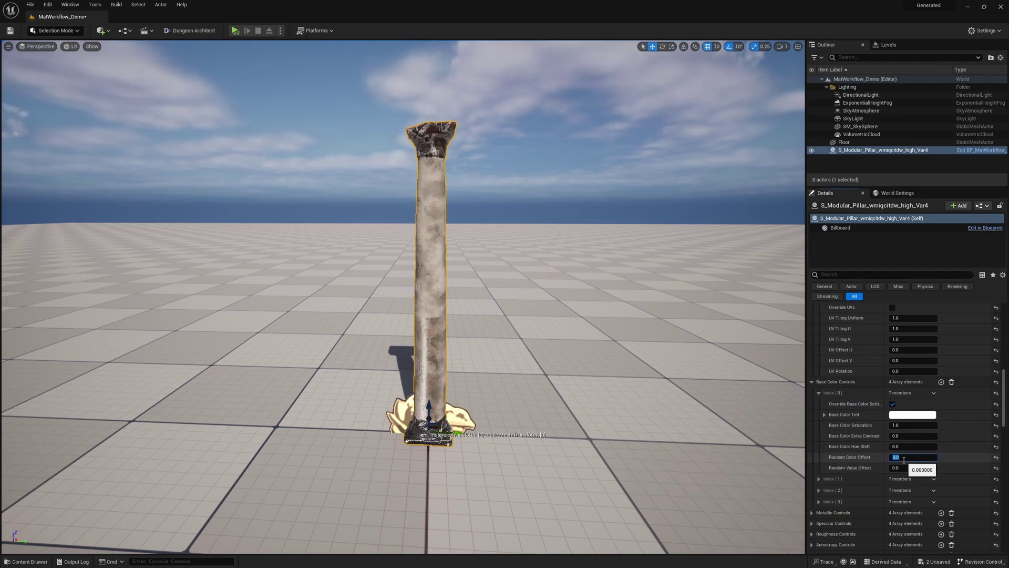
{"action": "right_click_drag", "start_coordinate": [522, 430], "coordinate": [519, 446]}
{"action": "left_click_drag", "start_coordinate": [459, 416], "coordinate": [364, 416], "text": "alt"}
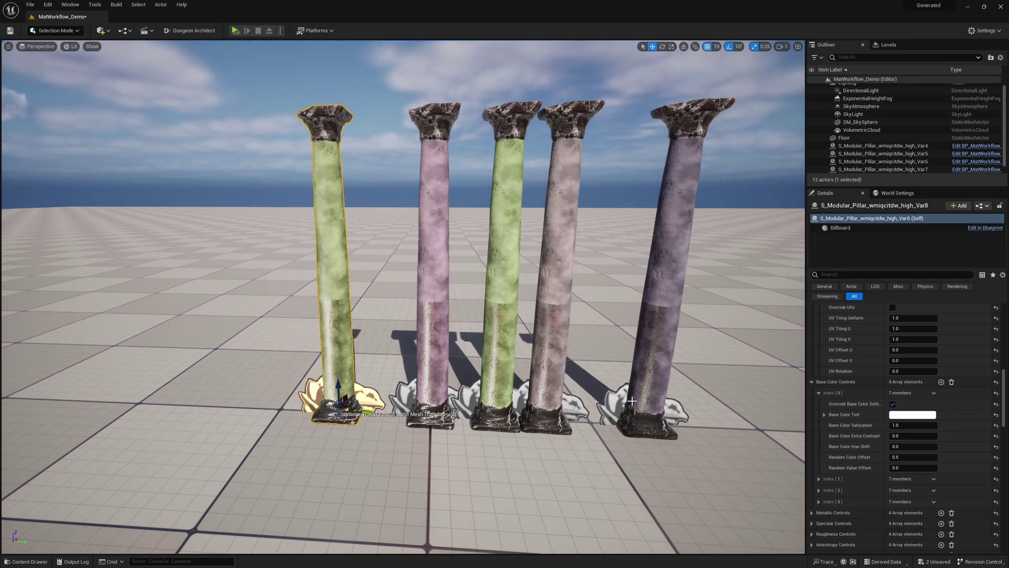
Select three of the pillars together and test a Random Color Offset of 1 for index 0, settling on 0.2.
{"action": "left_click", "coordinate": [427, 297], "text": "shift"}
{"action": "left_click", "coordinate": [499, 292], "text": "shift"}
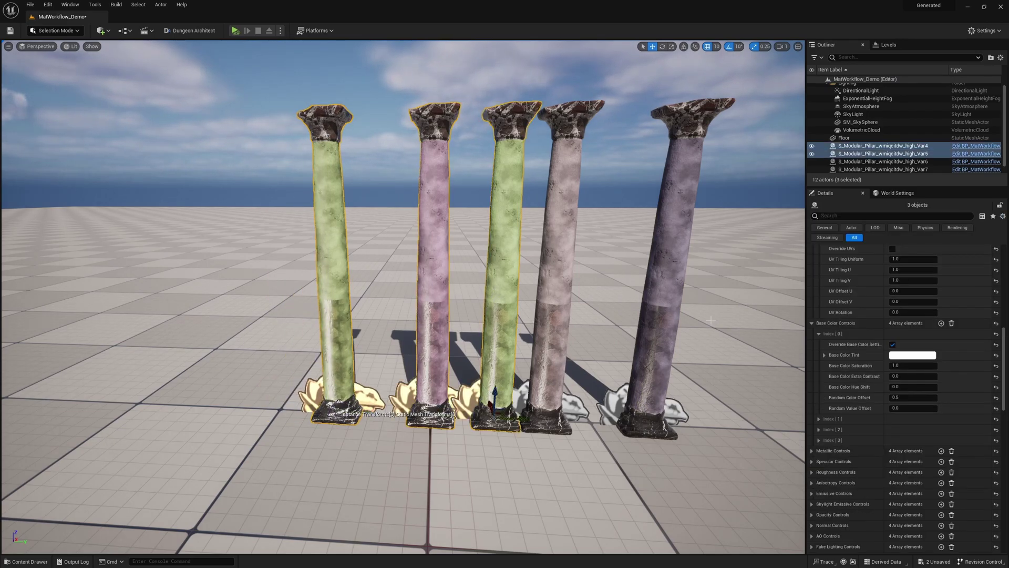
{"action": "left_click", "coordinate": [905, 399]}
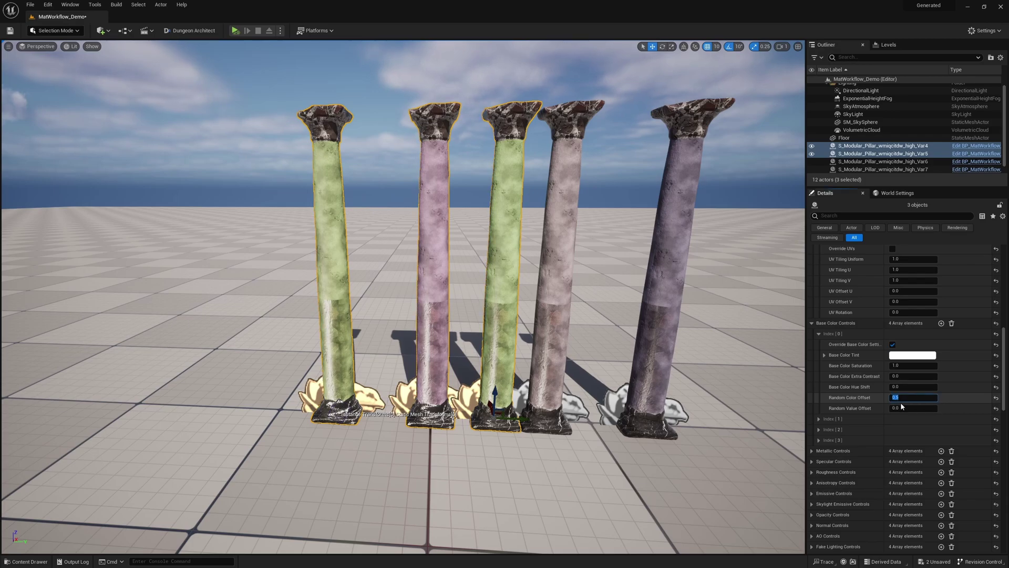
{"action": "type", "text": "1"}
{"action": "key", "text": "Return"}
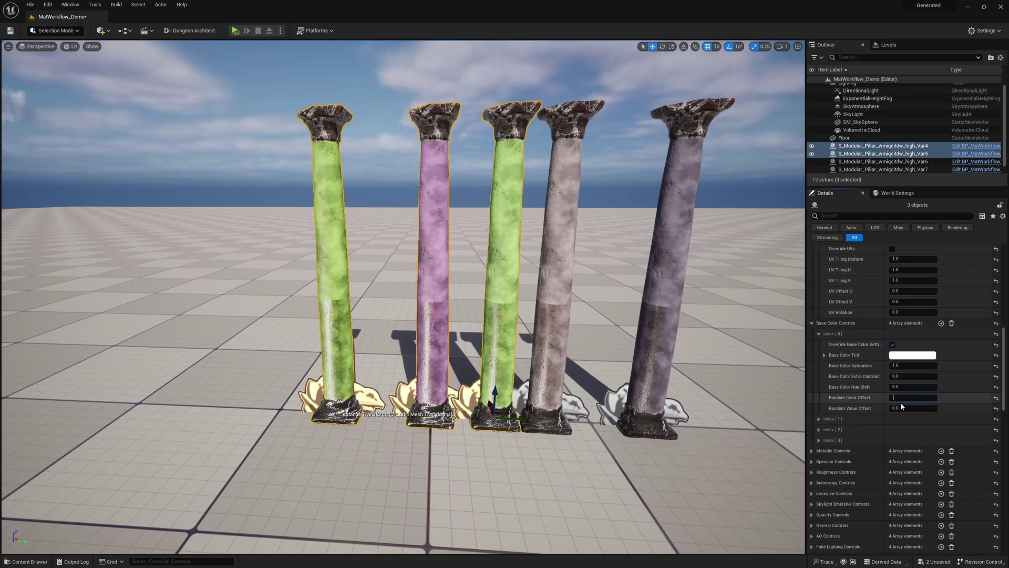
{"action": "type", "text": "0.2"}
{"action": "key", "text": "Return"}
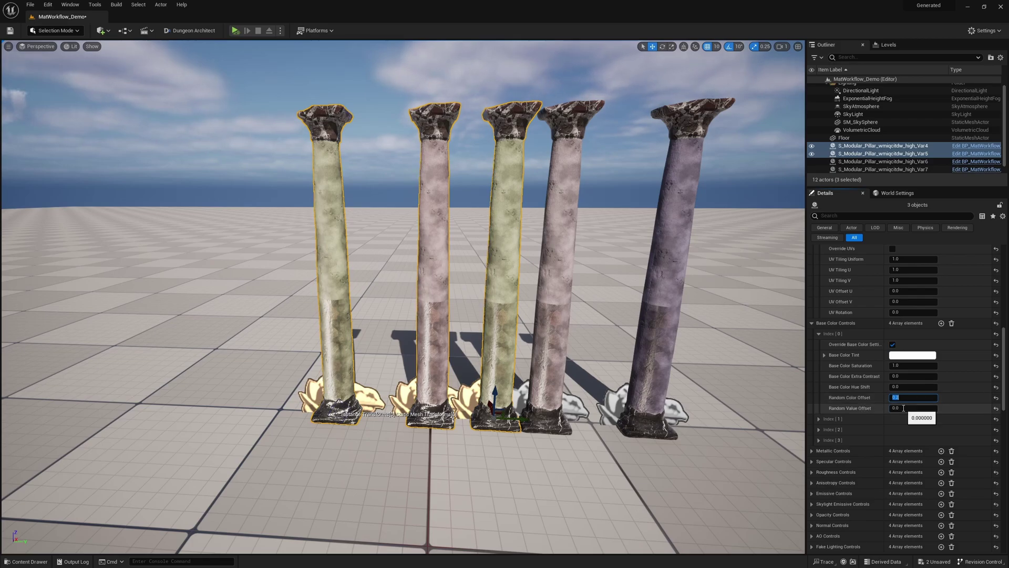
Set index 0's Random Value Offset to 1 for the three selected pillars.
{"action": "left_click", "coordinate": [904, 407]}
{"action": "type", "text": "1"}
{"action": "key", "text": "Return"}
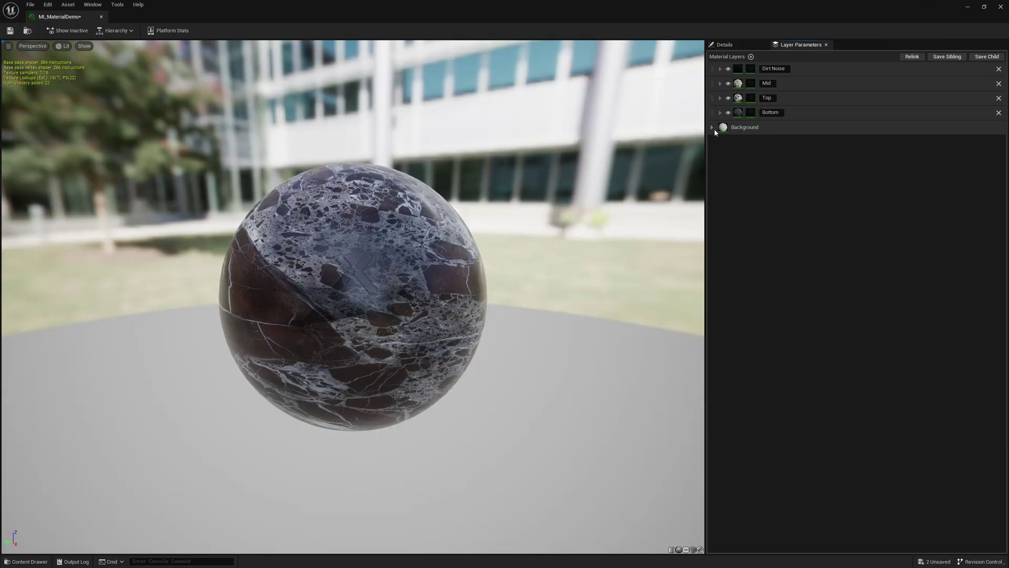
In the MI_MaterialDemo material instance, enable Random Value Offset Per Instance in the Background layer's base color settings.
{"action": "left_click", "coordinate": [723, 154]}
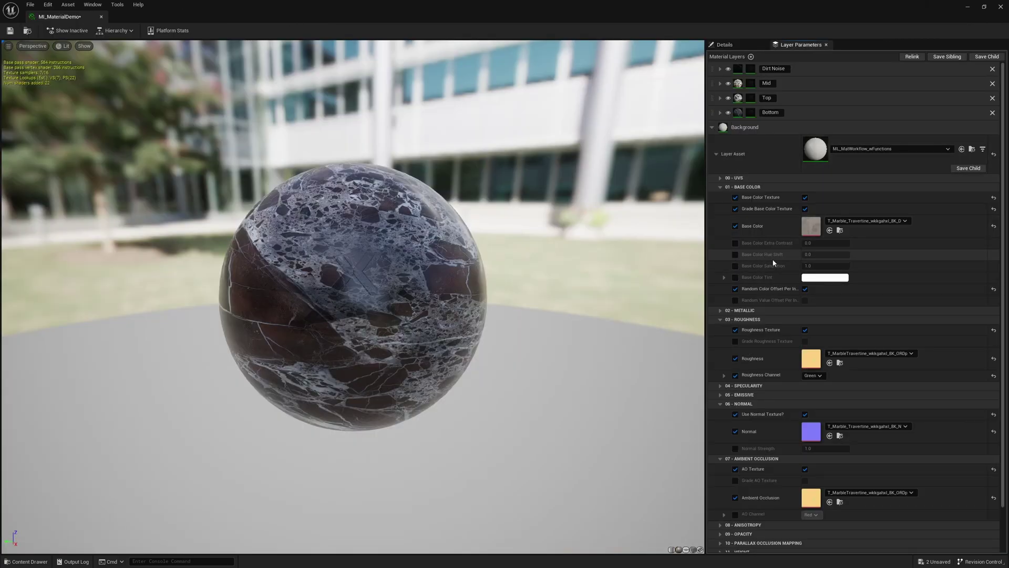
{"action": "left_click", "coordinate": [805, 300]}
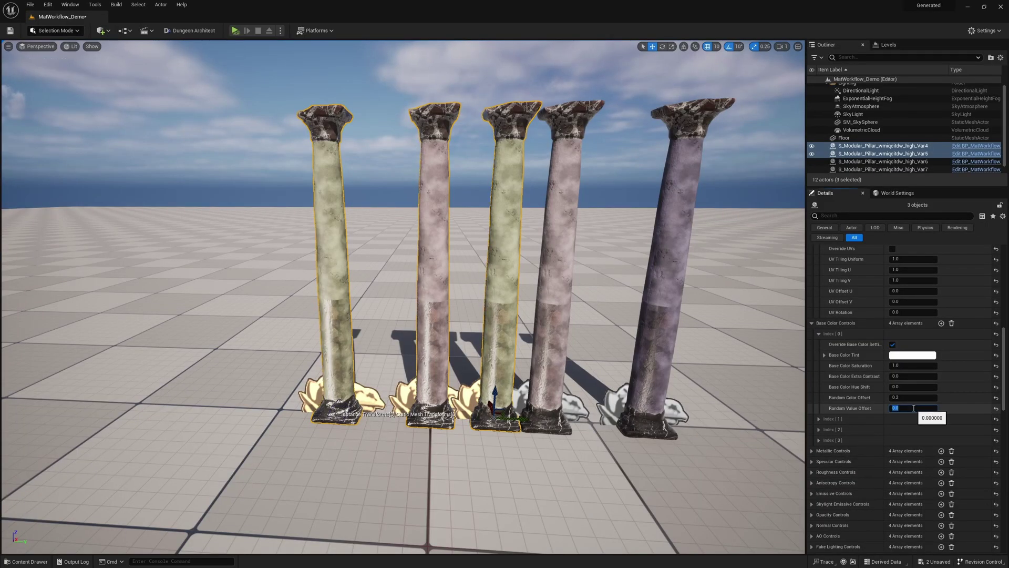
Test Random Value Offsets of 1 and 2 for index 0 on the three selected pillars, settling on 1.
{"action": "type", "text": "1"}
{"action": "key", "text": "Return"}
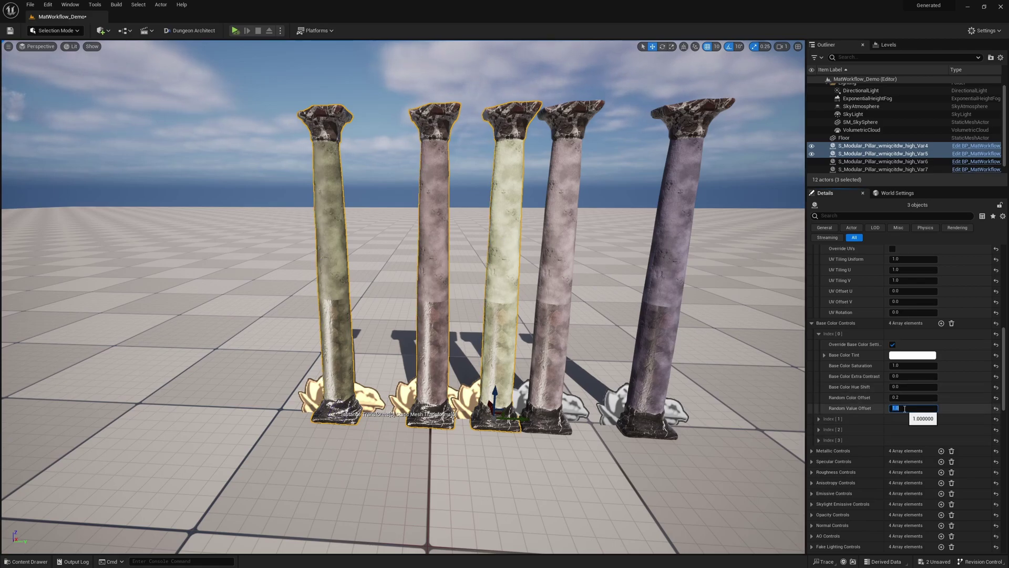
{"action": "type", "text": "2"}
{"action": "key", "text": "Return"}
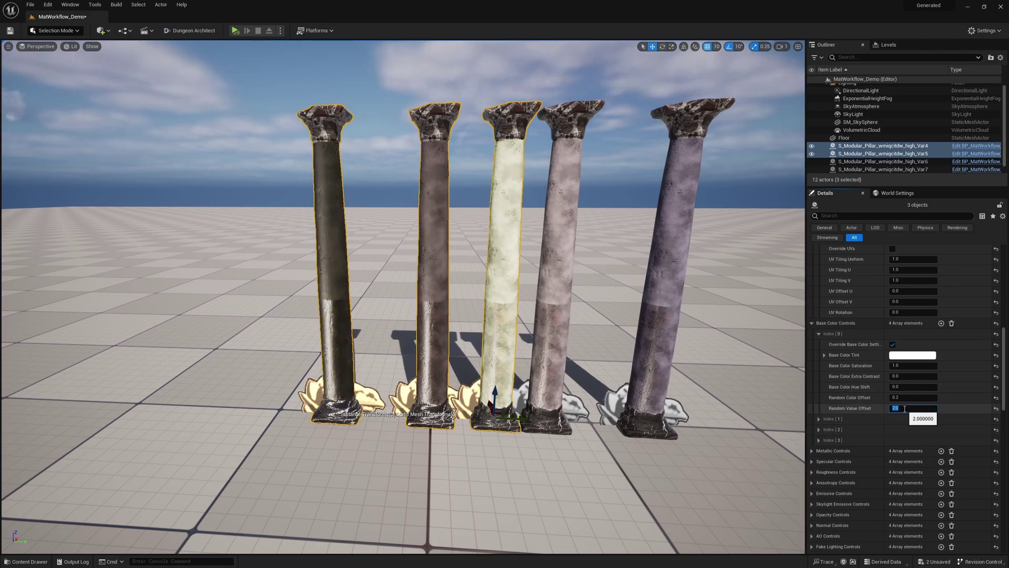
{"action": "type", "text": "1"}
{"action": "key", "text": "Return"}
{"action": "scroll", "coordinate": [437, 334], "scroll_direction": "down", "scroll_amount": 5}
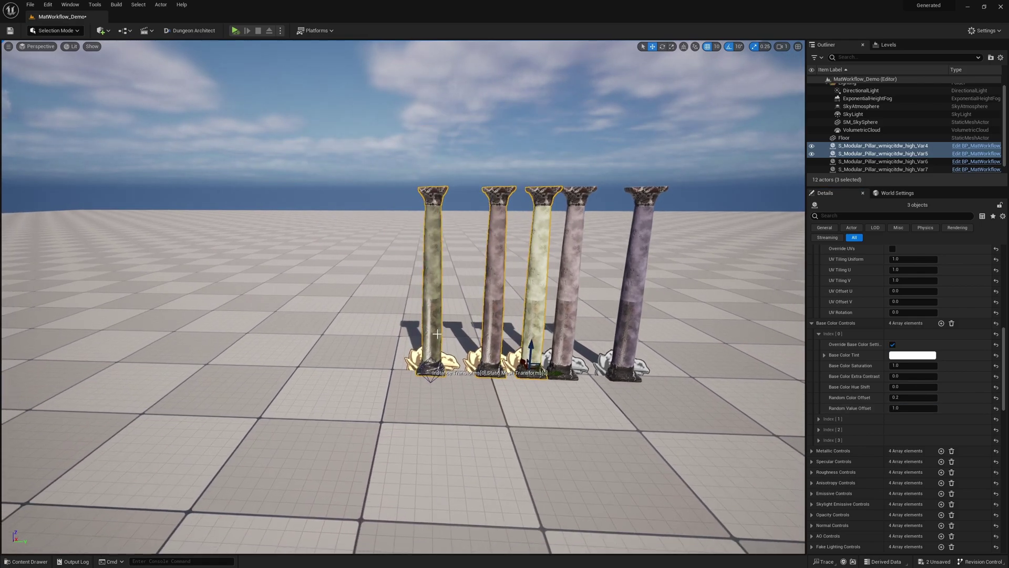
Select the pillar at the row's near end and duplicate it outward until the row holds eight pillars.
{"action": "left_click", "coordinate": [437, 334]}
{"action": "left_click_drag", "start_coordinate": [451, 368], "coordinate": [297, 366], "text": "alt"}
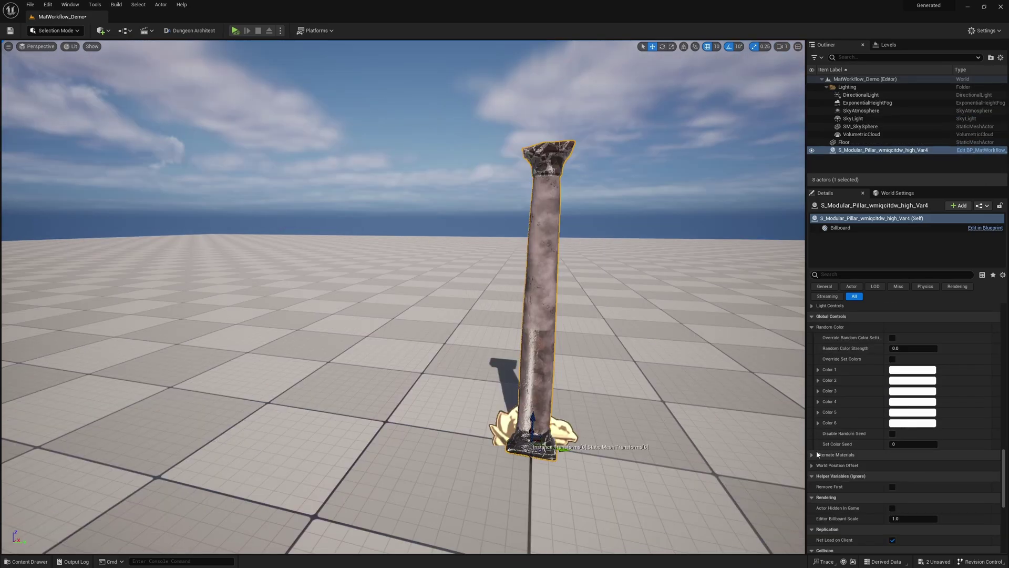
Examine the remaining pillar's Global Controls, covering the Alternate Materials clear coat and the Wind WPO and Uniform WPO settings.
{"action": "left_click", "coordinate": [815, 450]}
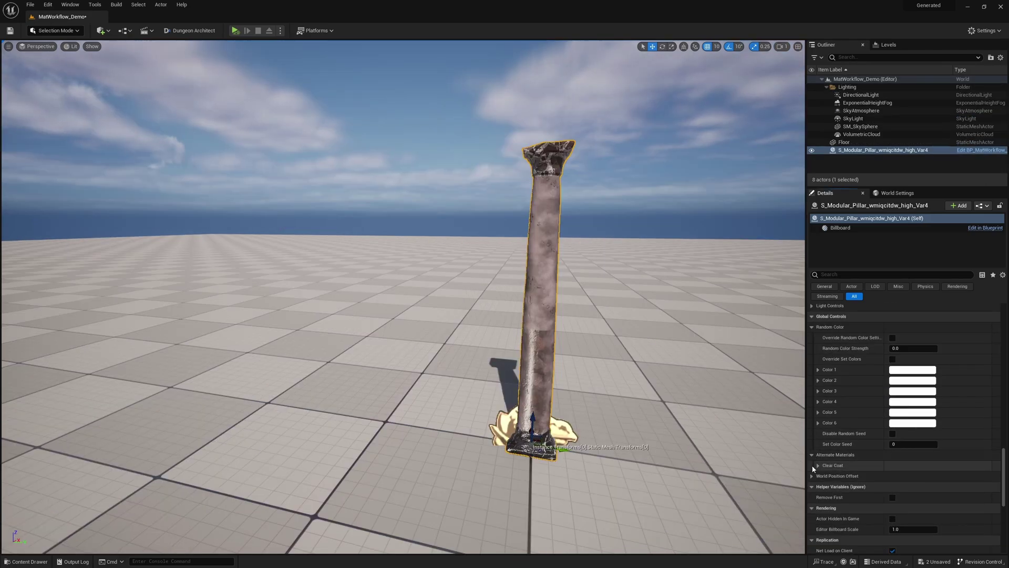
{"action": "left_click", "coordinate": [818, 466]}
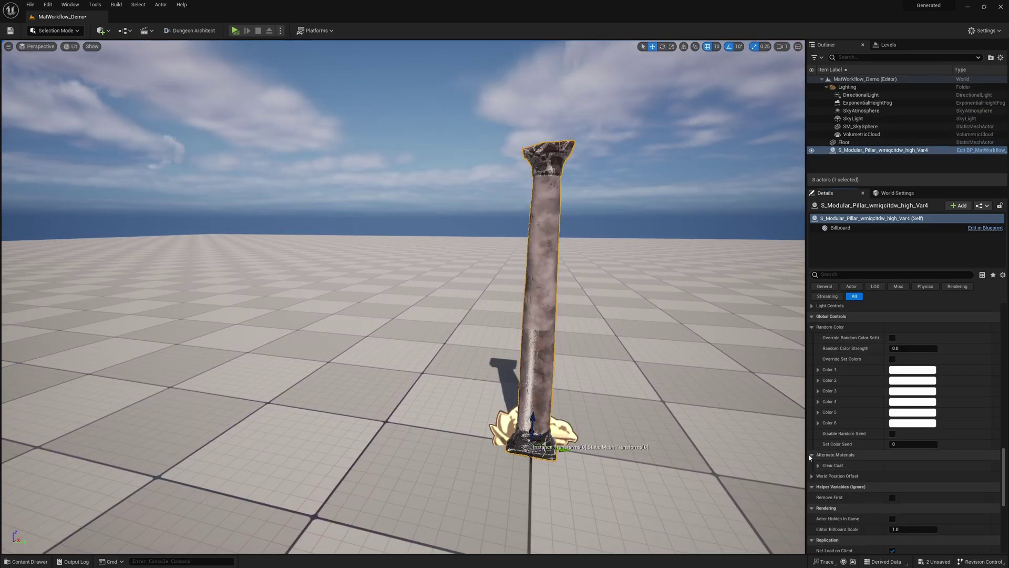
{"action": "left_click", "coordinate": [813, 455]}
{"action": "scroll", "coordinate": [819, 455], "scroll_direction": "down", "scroll_amount": 3}
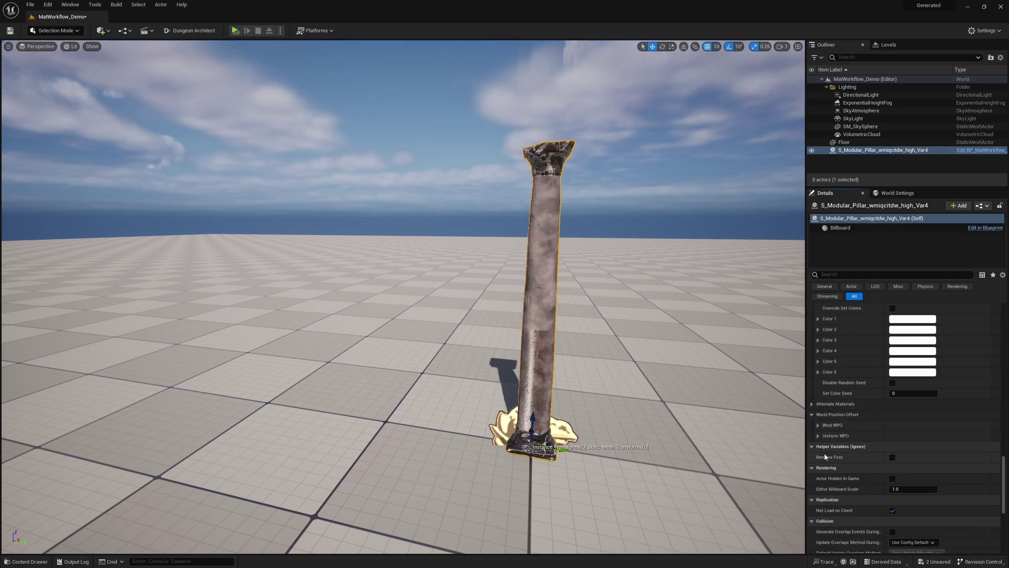
{"action": "left_click", "coordinate": [812, 415]}
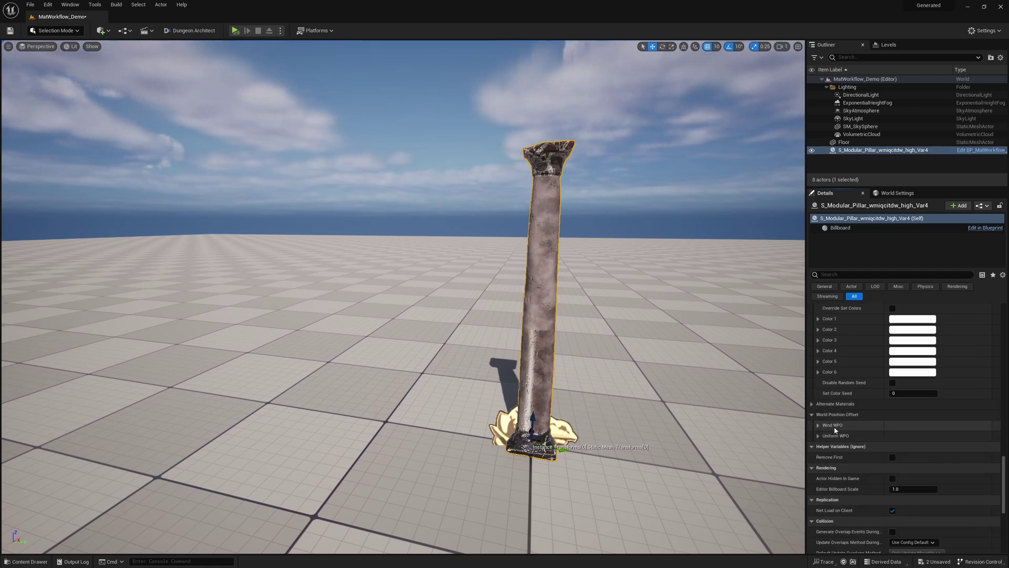
{"action": "left_click", "coordinate": [818, 437]}
{"action": "scroll", "coordinate": [862, 421], "scroll_direction": "down", "scroll_amount": 3}
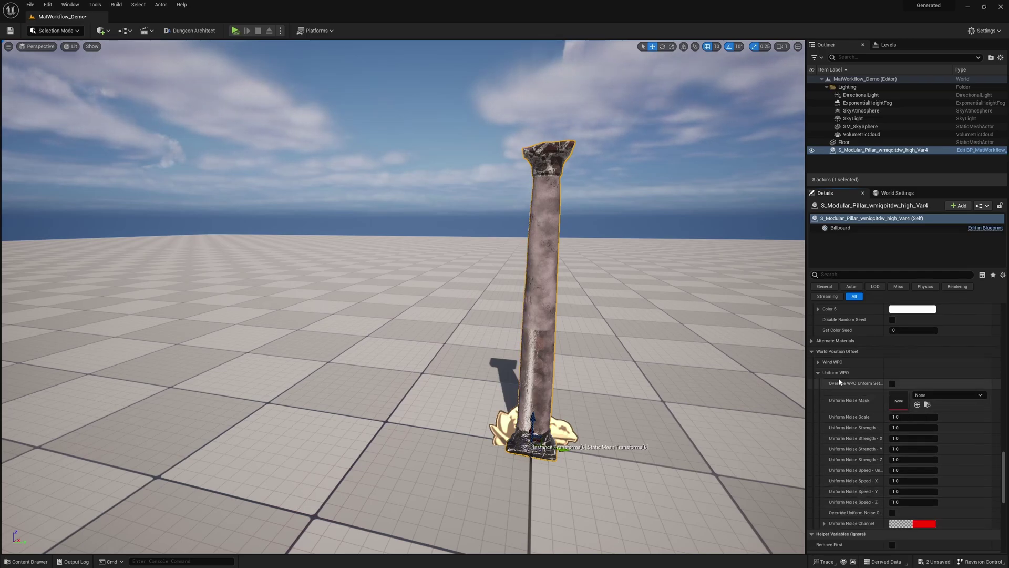
{"action": "left_click", "coordinate": [818, 372]}
{"action": "left_click", "coordinate": [819, 361]}
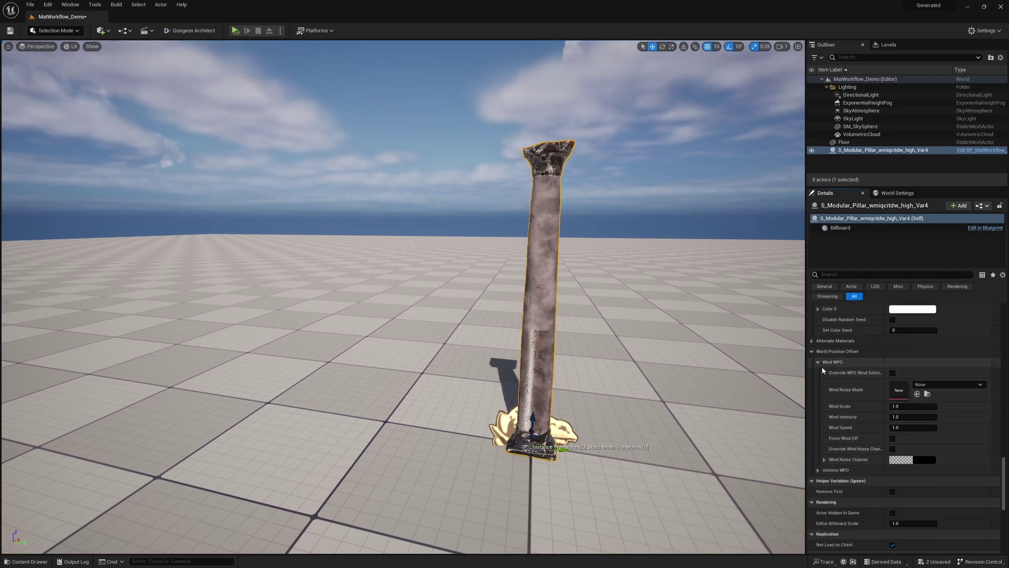
{"action": "scroll", "coordinate": [842, 421], "scroll_direction": "up", "scroll_amount": 10}
{"action": "scroll", "coordinate": [864, 519], "scroll_direction": "up", "scroll_amount": 12}
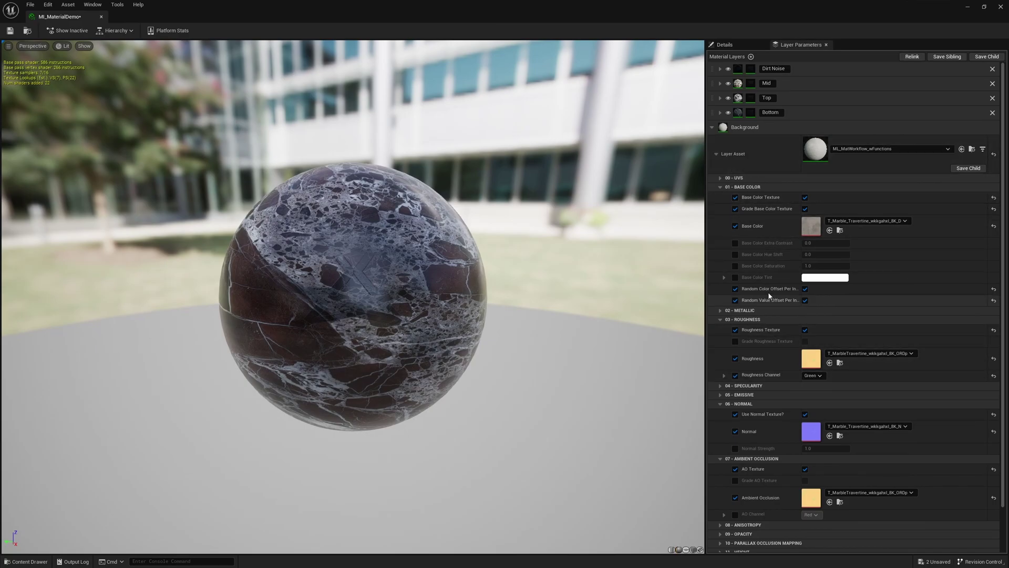
In the MI_MaterialDemo material instance, enable the shadowing option under Fake Lighting in the Background layer.
{"action": "left_click", "coordinate": [720, 187]}
{"action": "left_click", "coordinate": [722, 205]}
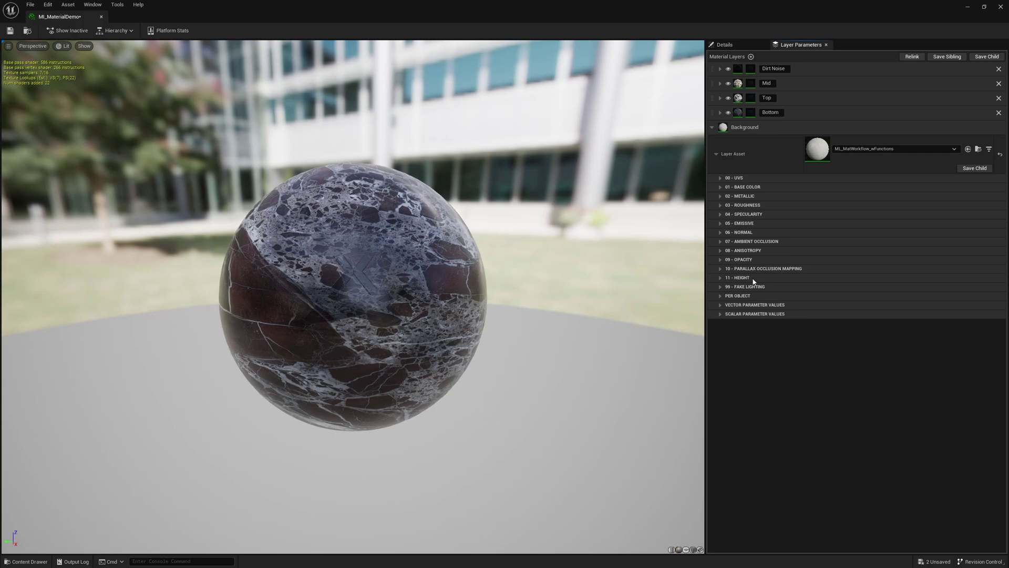
{"action": "left_click", "coordinate": [720, 296]}
{"action": "left_click", "coordinate": [721, 296]}
{"action": "left_click", "coordinate": [725, 289]}
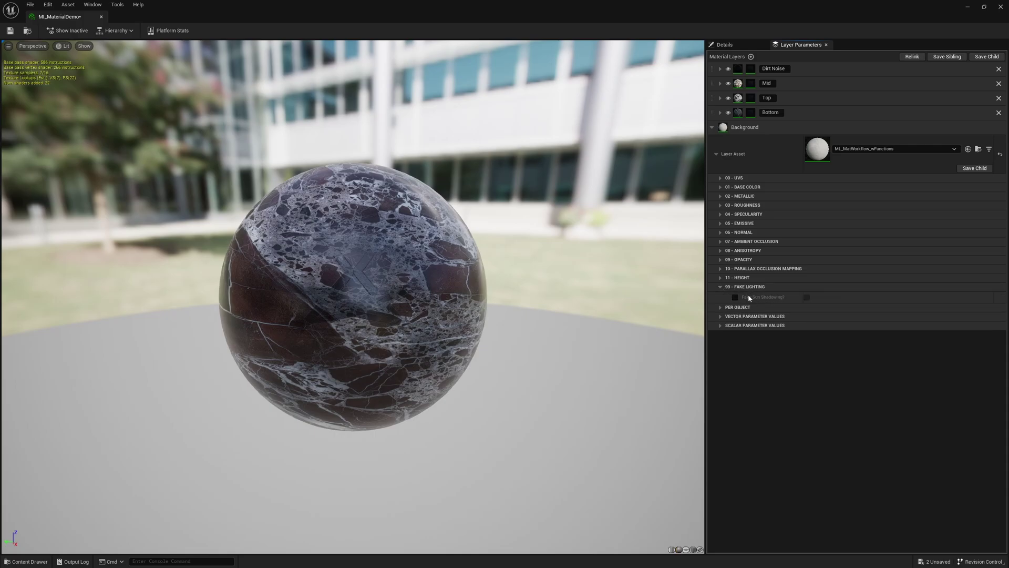
{"action": "left_click", "coordinate": [736, 297]}
{"action": "left_click", "coordinate": [808, 298]}
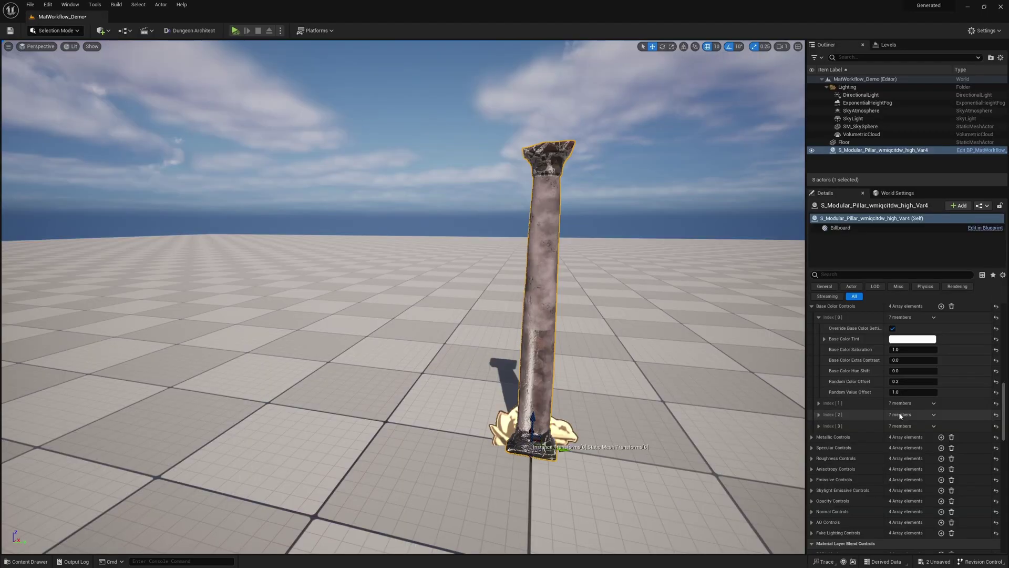
Switch to the level and enable Override Fake Lighting for index 0 in the pillar's Fake Lighting Controls.
{"action": "scroll", "coordinate": [889, 419], "scroll_direction": "down", "scroll_amount": 2}
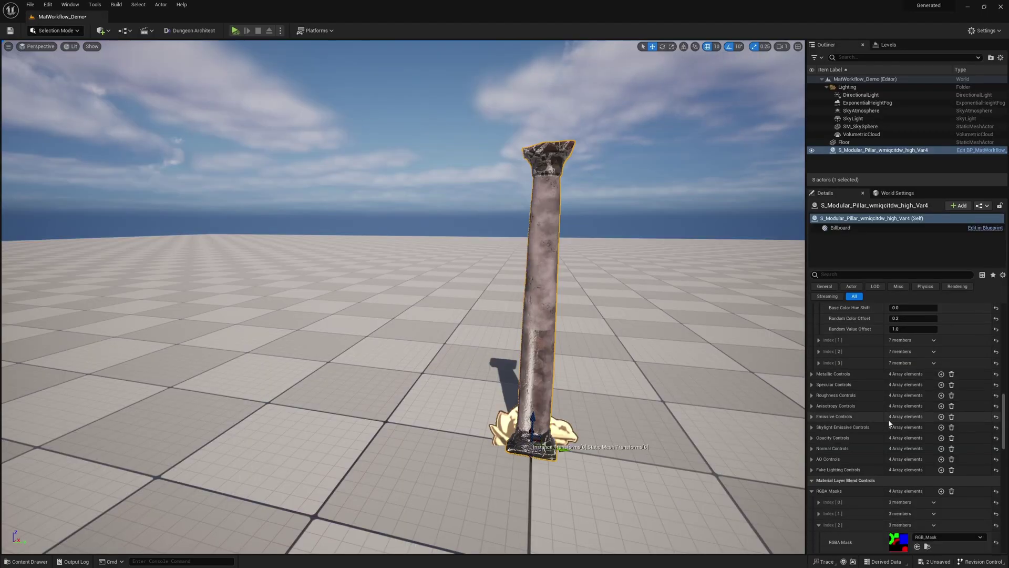
{"action": "scroll", "coordinate": [885, 431], "scroll_direction": "down", "scroll_amount": 6}
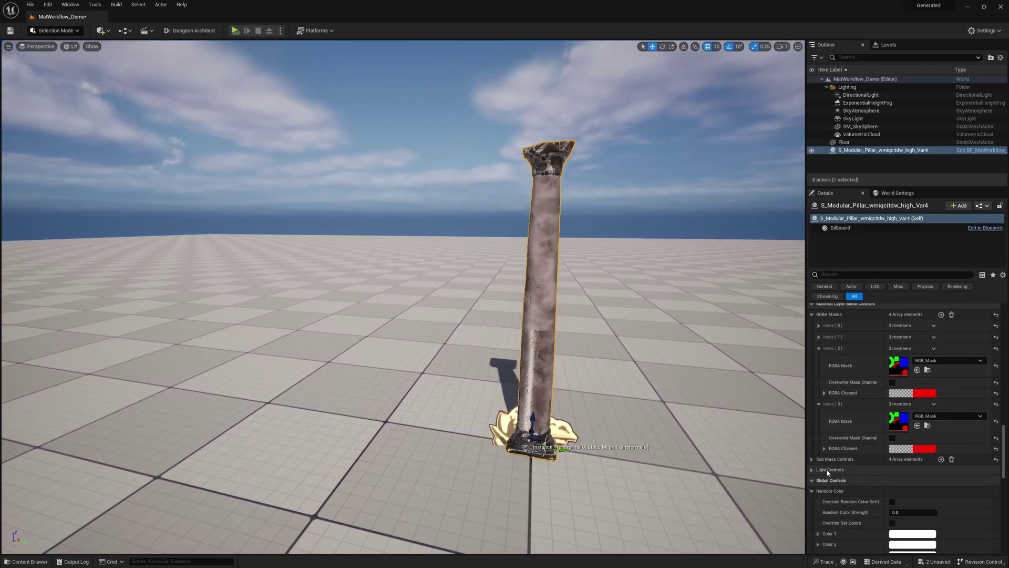
{"action": "scroll", "coordinate": [815, 471], "scroll_direction": "up", "scroll_amount": 5}
{"action": "left_click", "coordinate": [813, 444]}
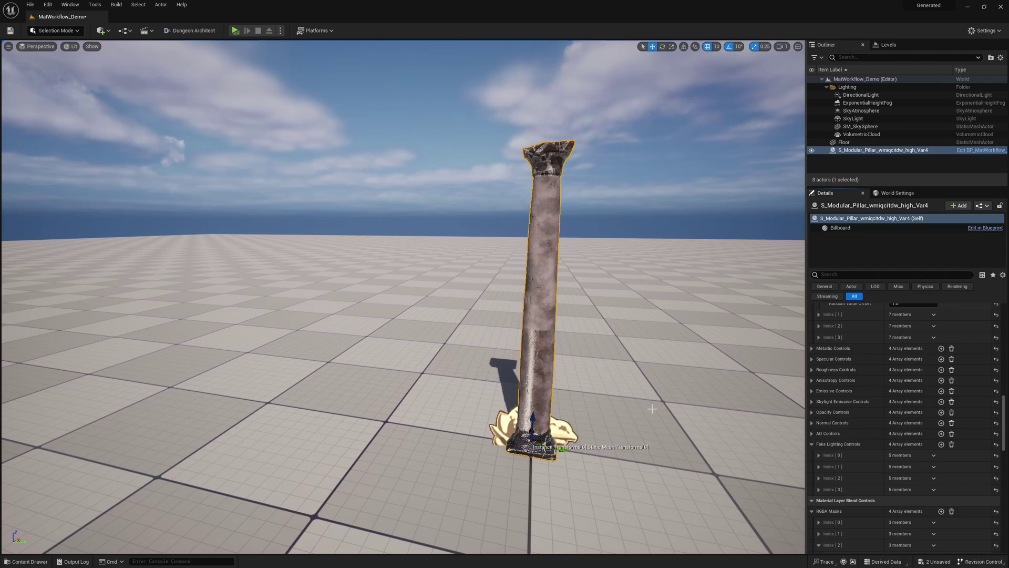
{"action": "right_click_drag", "start_coordinate": [653, 406], "coordinate": [757, 376]}
{"action": "key", "text": "w"}
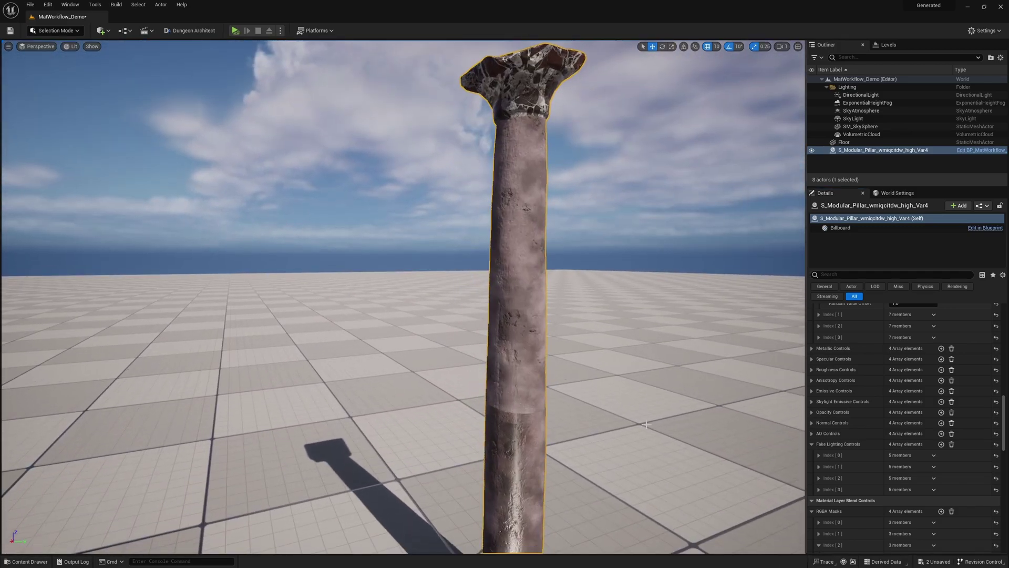
{"action": "left_click", "coordinate": [819, 455]}
{"action": "left_click", "coordinate": [892, 467]}
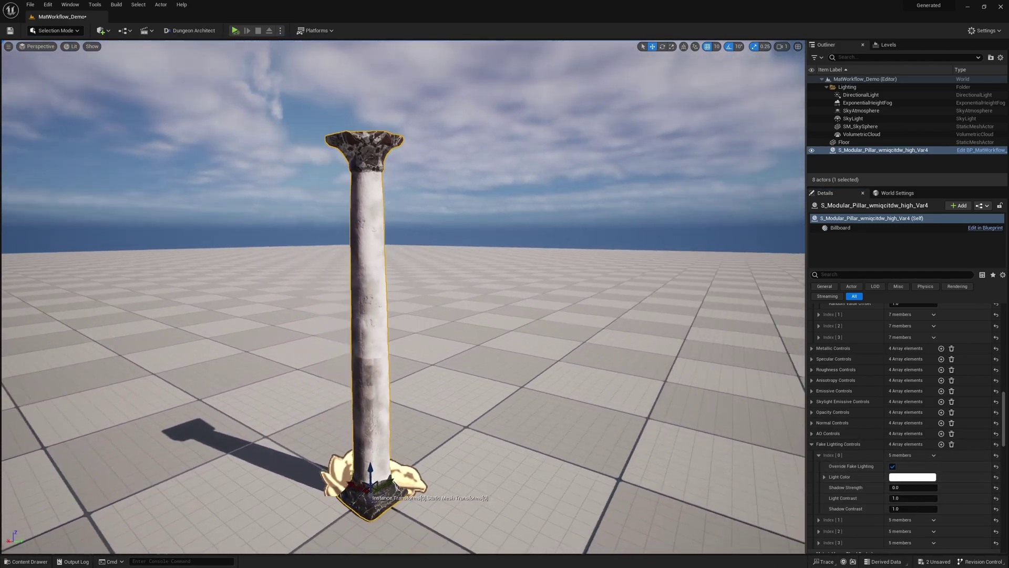
Darken index 0's fake Light Color to a light grey and set its Shadow Strength to 1.
{"action": "right_click_drag", "start_coordinate": [373, 242], "coordinate": [310, 300]}
{"action": "key", "text": "w"}
{"action": "scroll", "coordinate": [374, 241], "scroll_direction": "down", "scroll_amount": 4}
{"action": "left_click", "coordinate": [913, 477]}
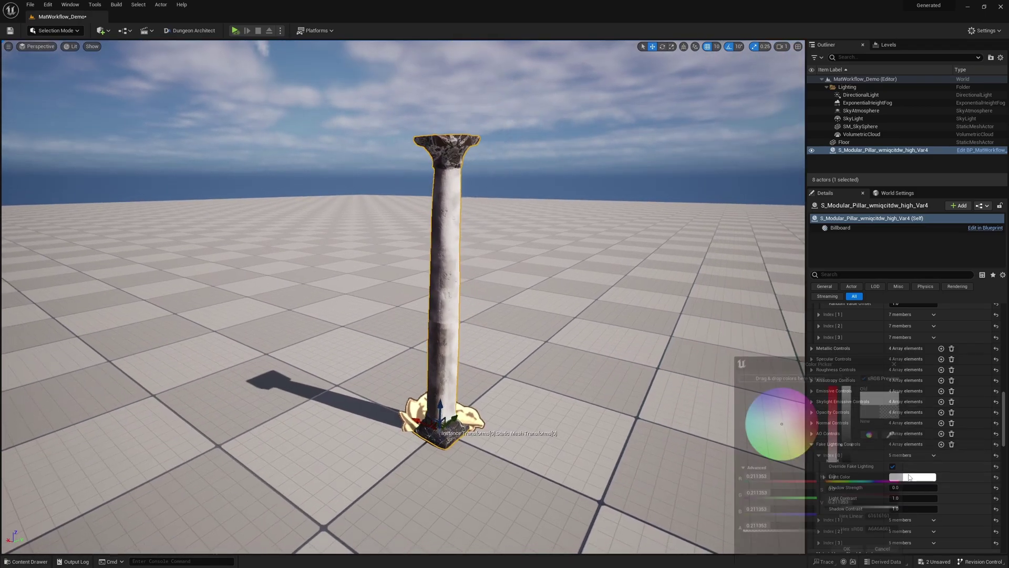
{"action": "mouse_move", "coordinate": [853, 414]}
{"action": "left_mouse_down"}
{"action": "mouse_move", "coordinate": [853, 436]}
{"action": "mouse_move", "coordinate": [852, 428]}
{"action": "left_mouse_up"}
{"action": "left_click", "coordinate": [850, 554]}
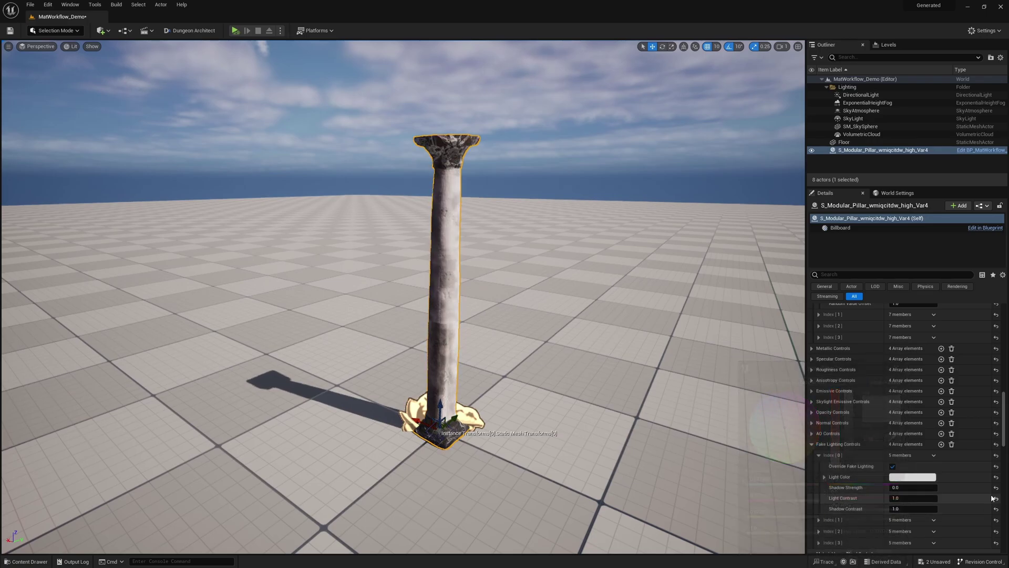
{"action": "left_click", "coordinate": [907, 487]}
{"action": "key", "text": "Return"}
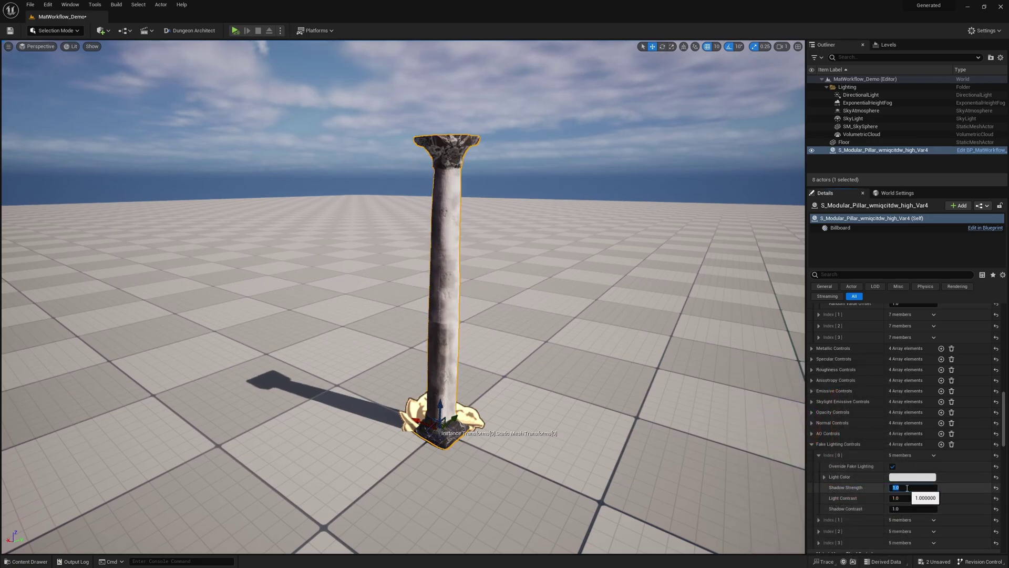
Test Shadow Strengths of 0, 1 and 2 for index 0 in the Unlit view, settling on 1, and return to the Lit view.
{"action": "right_click_drag", "start_coordinate": [622, 342], "coordinate": [589, 291]}
{"action": "key", "text": "w"}
{"action": "key", "text": "alt+3"}
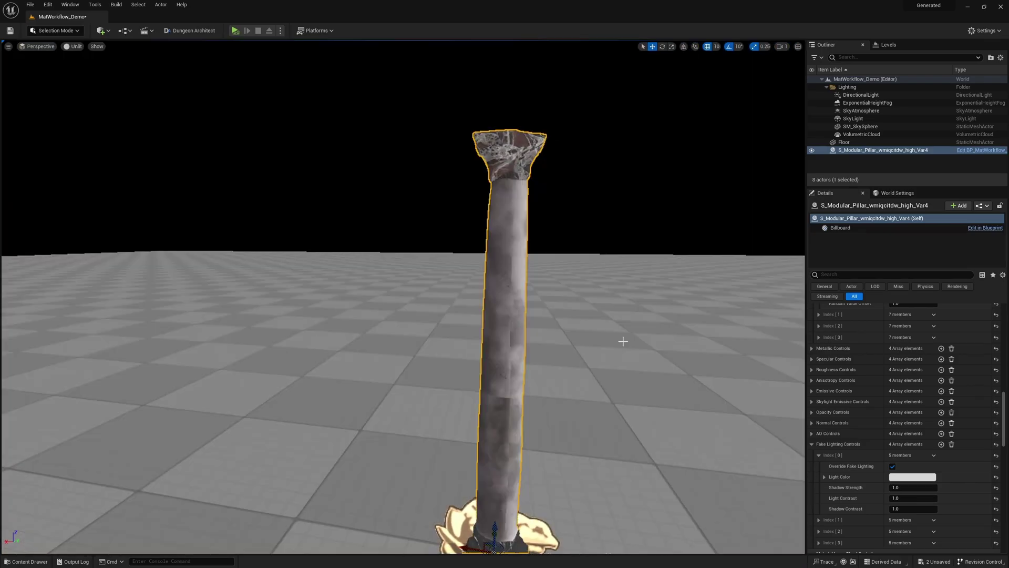
{"action": "left_click", "coordinate": [899, 487]}
{"action": "type", "text": "0"}
{"action": "key", "text": "Return"}
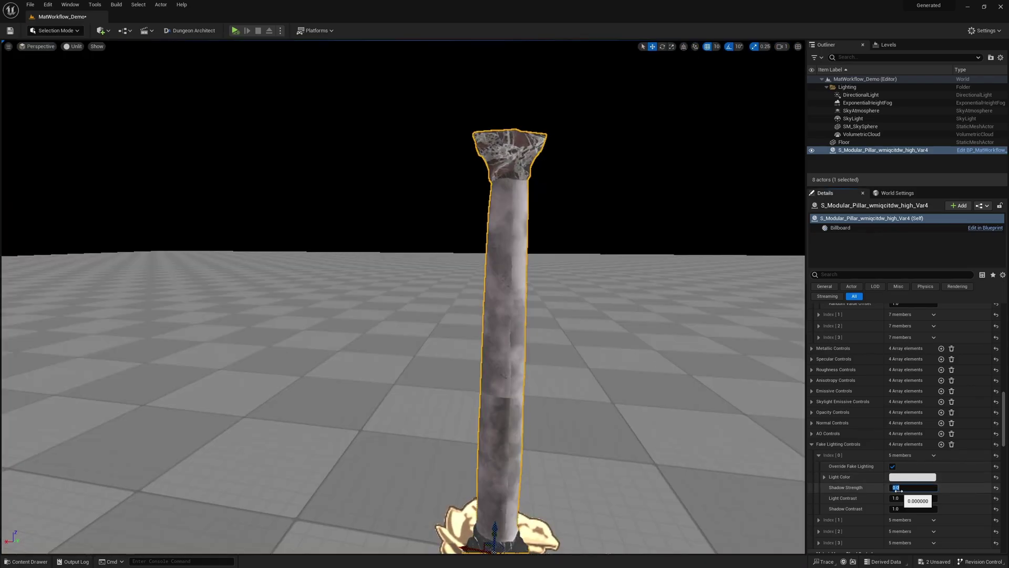
{"action": "key", "text": "Return"}
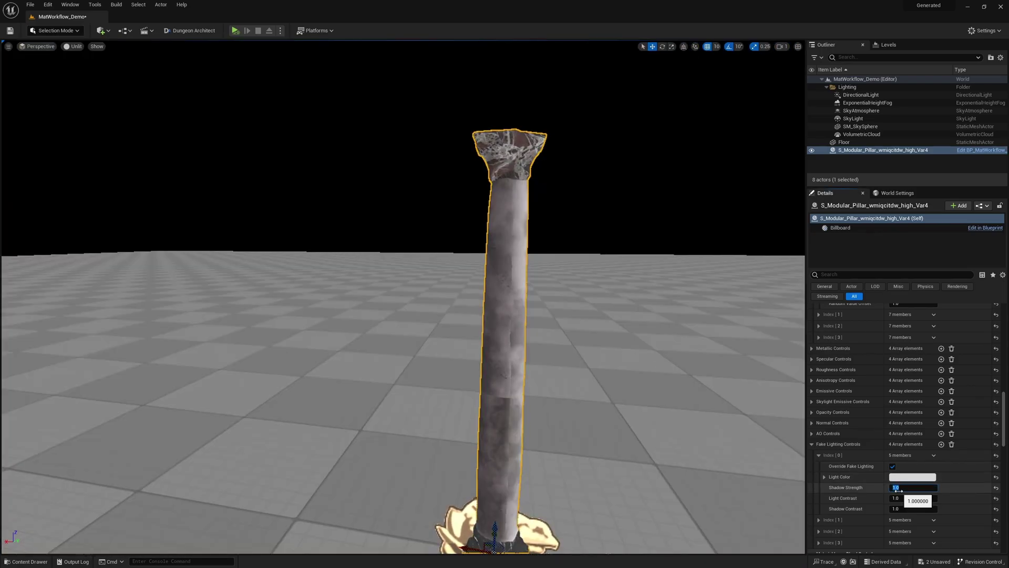
{"action": "key", "text": "Return"}
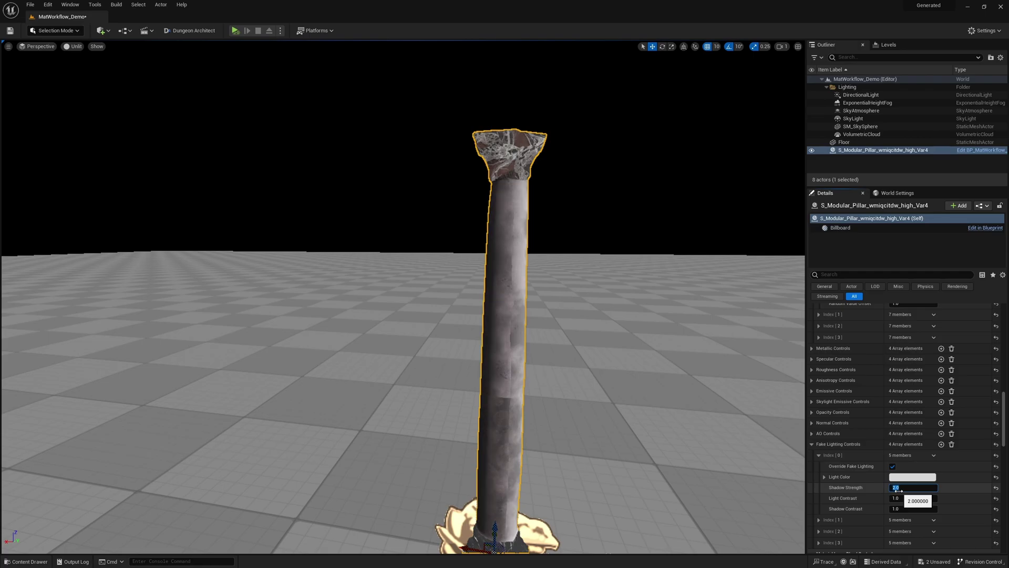
{"action": "type", "text": "1"}
{"action": "key", "text": "Return"}
{"action": "mouse_move", "coordinate": [612, 305]}
{"action": "right_mouse_down"}
{"action": "mouse_move", "coordinate": [584, 302]}
{"action": "mouse_move", "coordinate": [611, 305]}
{"action": "right_mouse_up"}
{"action": "key", "text": "alt+4"}
{"action": "key", "text": "a"}
{"action": "key", "text": "w"}
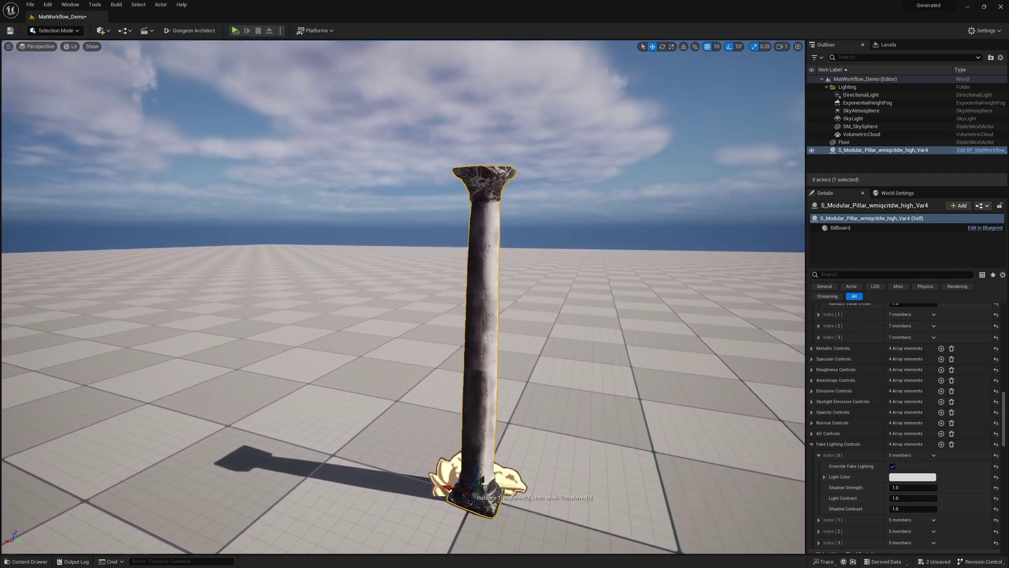
Rotate the DirectionalLight to change the sun's angle on the pillar, and reselect the pillar.
{"action": "left_click", "coordinate": [865, 95]}
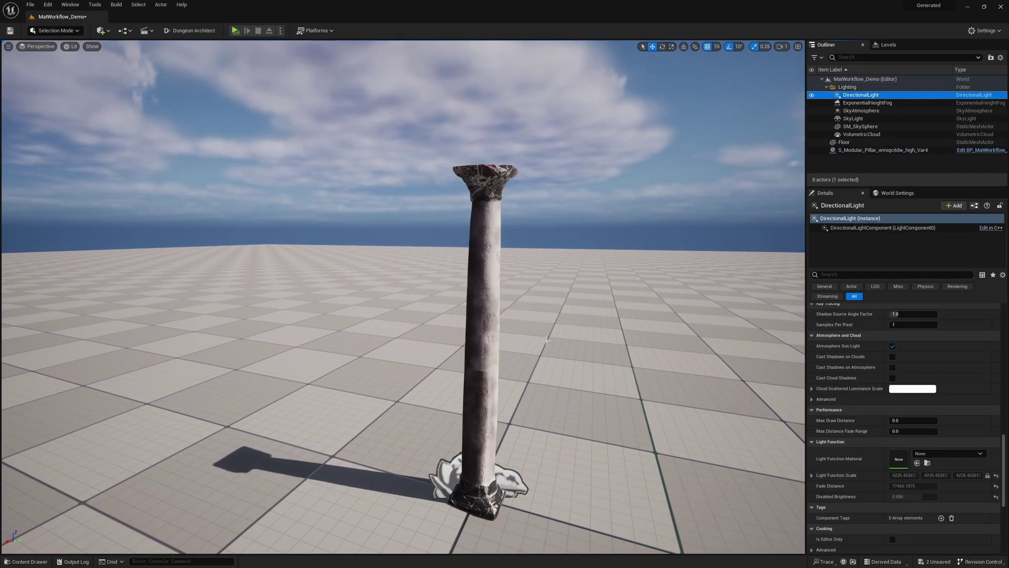
{"action": "key", "text": "f"}
{"action": "key", "text": "e"}
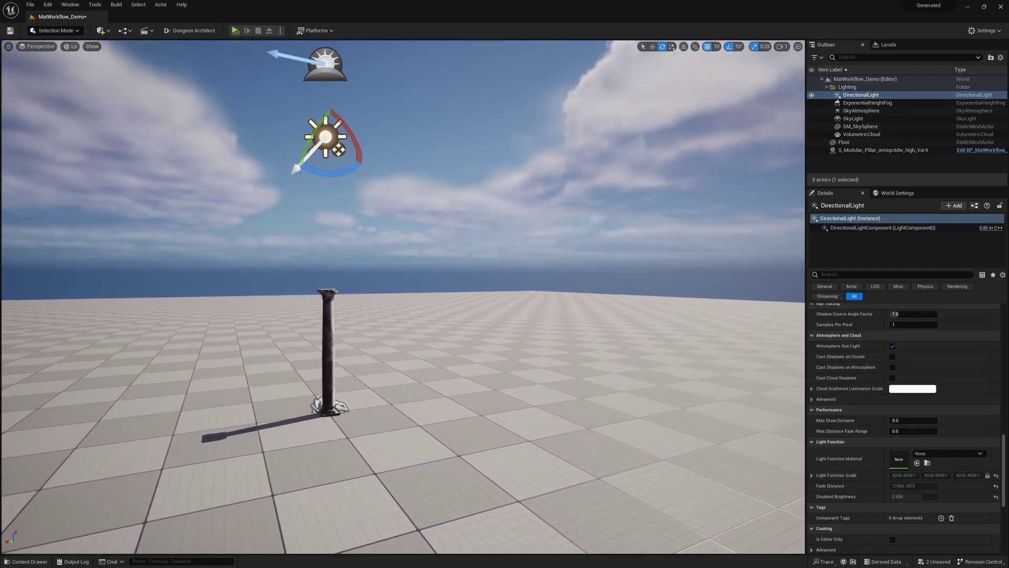
{"action": "left_click_drag", "start_coordinate": [297, 138], "coordinate": [326, 158]}
{"action": "mouse_move", "coordinate": [377, 133]}
{"action": "right_mouse_down"}
{"action": "mouse_move", "coordinate": [337, 156]}
{"action": "mouse_move", "coordinate": [347, 121]}
{"action": "mouse_move", "coordinate": [377, 133]}
{"action": "right_mouse_up"}
{"action": "key", "text": "w"}
{"action": "key", "text": "s"}
{"action": "left_click_drag", "start_coordinate": [381, 179], "coordinate": [382, 180]}
{"action": "mouse_move", "coordinate": [535, 327]}
{"action": "right_mouse_down"}
{"action": "mouse_move", "coordinate": [525, 325]}
{"action": "mouse_move", "coordinate": [473, 399]}
{"action": "mouse_move", "coordinate": [478, 358]}
{"action": "mouse_move", "coordinate": [535, 327]}
{"action": "right_mouse_up"}
{"action": "key", "text": "w"}
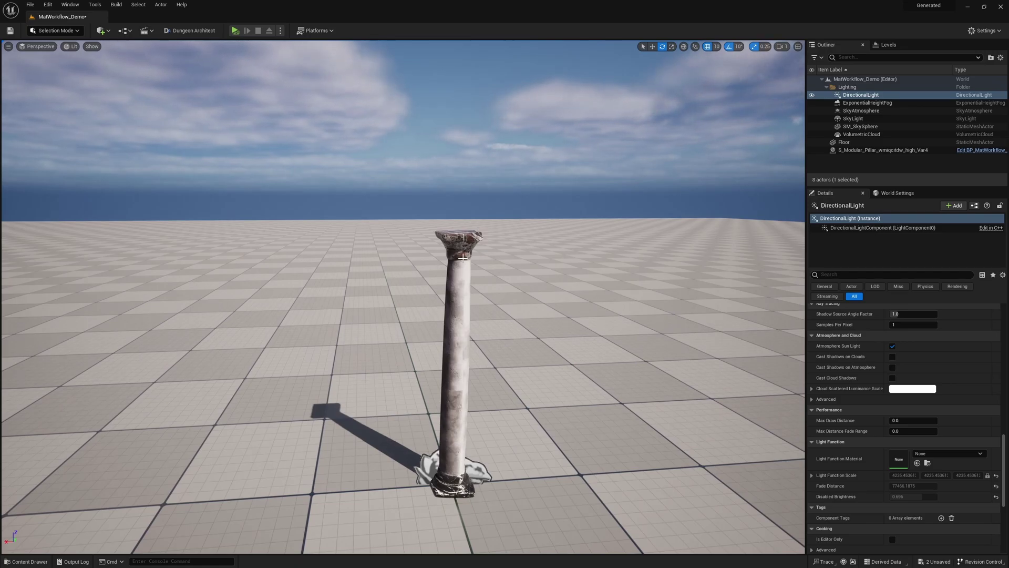
{"action": "left_click", "coordinate": [463, 258]}
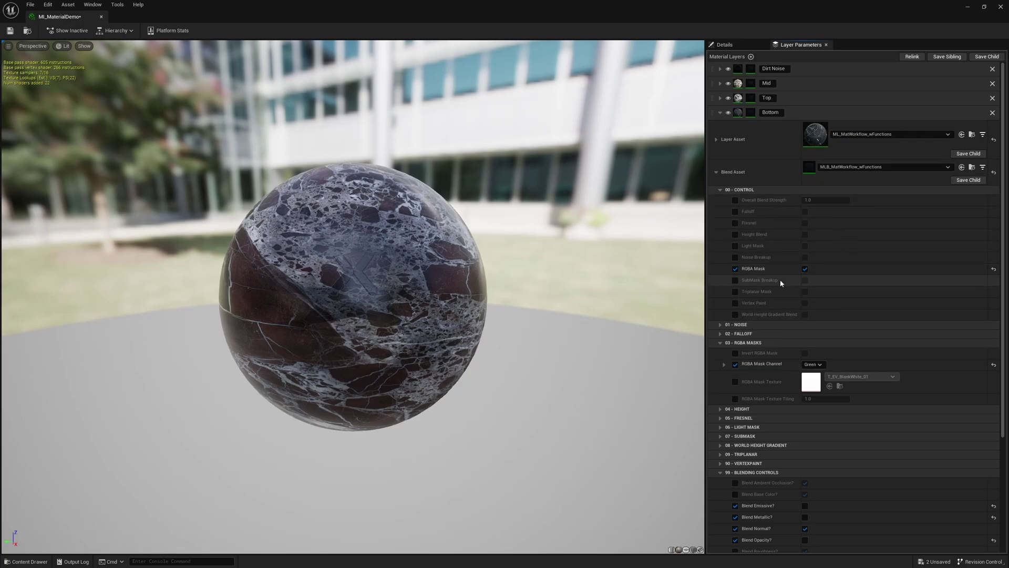
Try toggling Blend Emissive? on and back off in the Bottom layer's blending controls in MI_MaterialDemo.
{"action": "scroll", "coordinate": [792, 302], "scroll_direction": "down", "scroll_amount": 4}
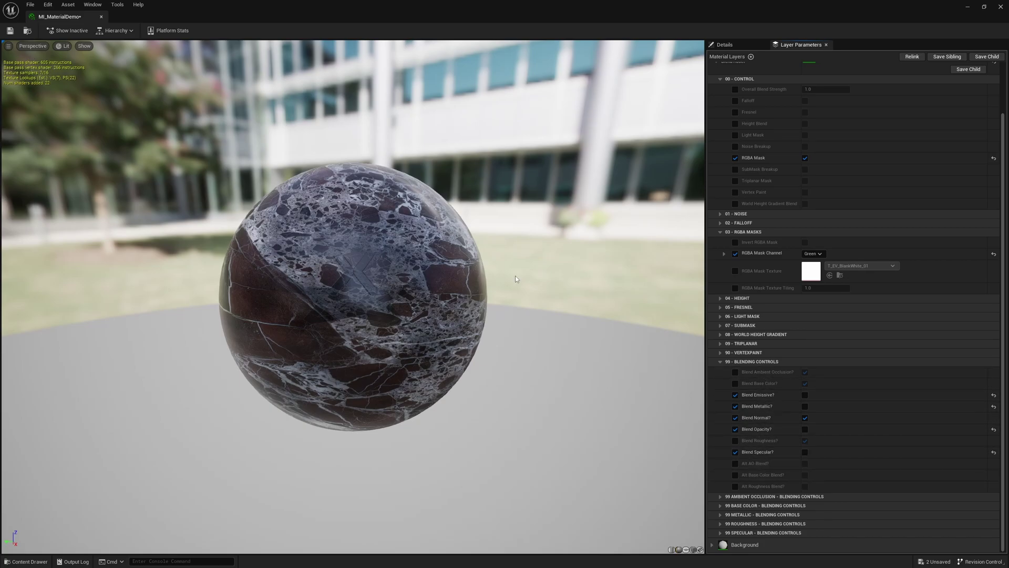
{"action": "left_click", "coordinate": [805, 396]}
{"action": "left_click", "coordinate": [805, 395]}
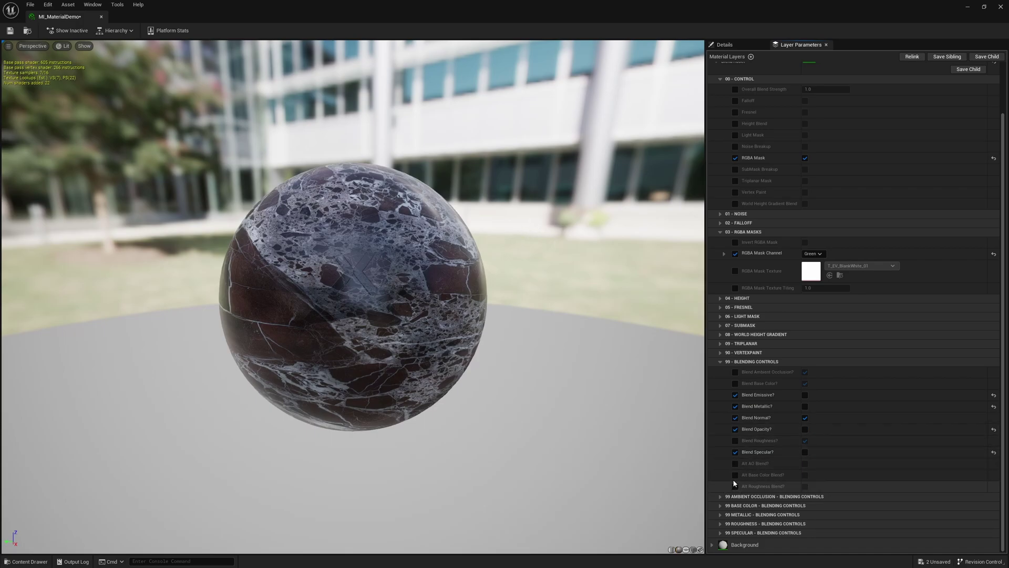
Enable Alt Base Color Blend? and Base Color - Multiply? for the Bottom layer's blend.
{"action": "left_click", "coordinate": [804, 474]}
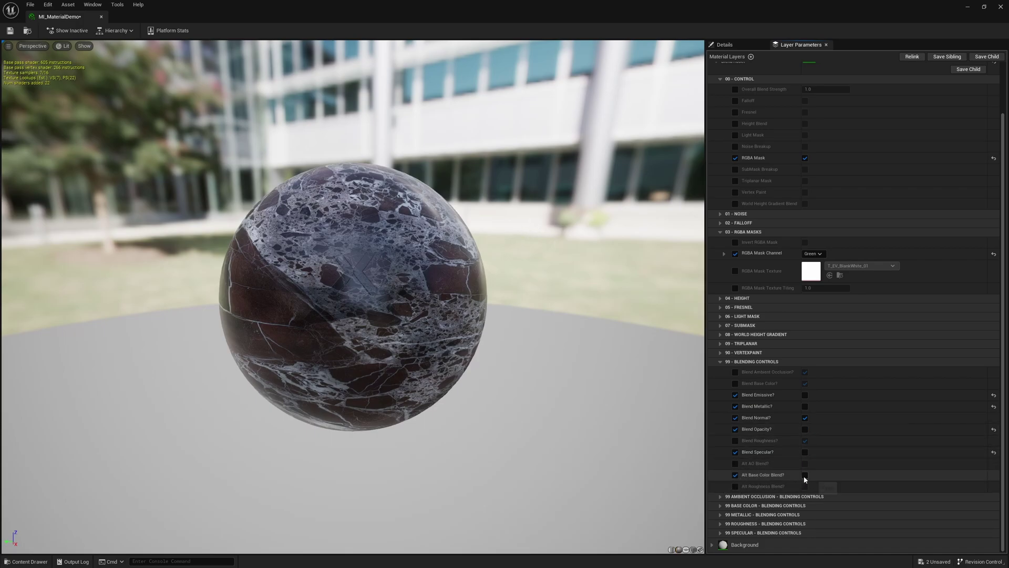
{"action": "left_click", "coordinate": [720, 506]}
{"action": "scroll", "coordinate": [878, 450], "scroll_direction": "down", "scroll_amount": 3}
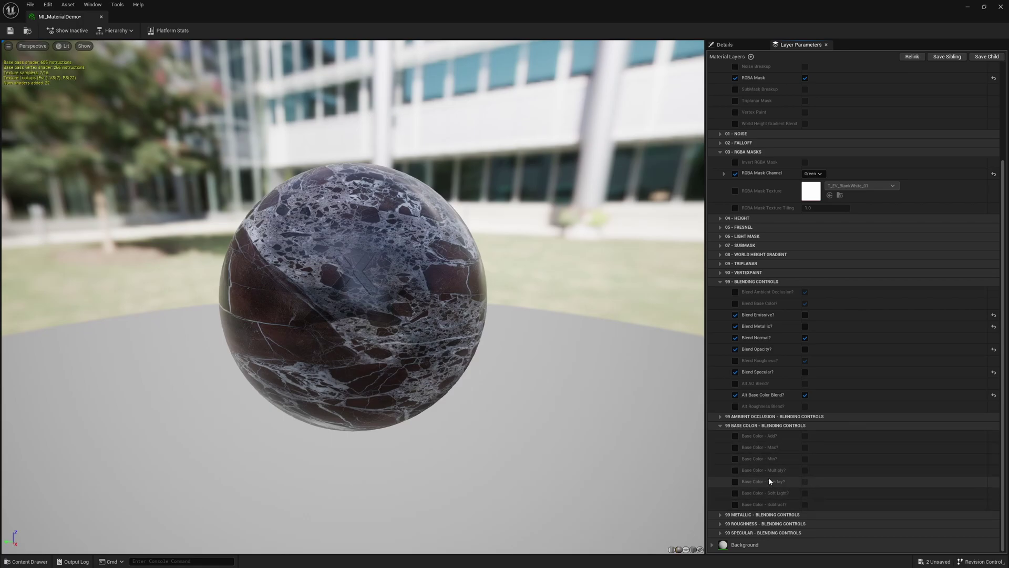
{"action": "left_click", "coordinate": [736, 471]}
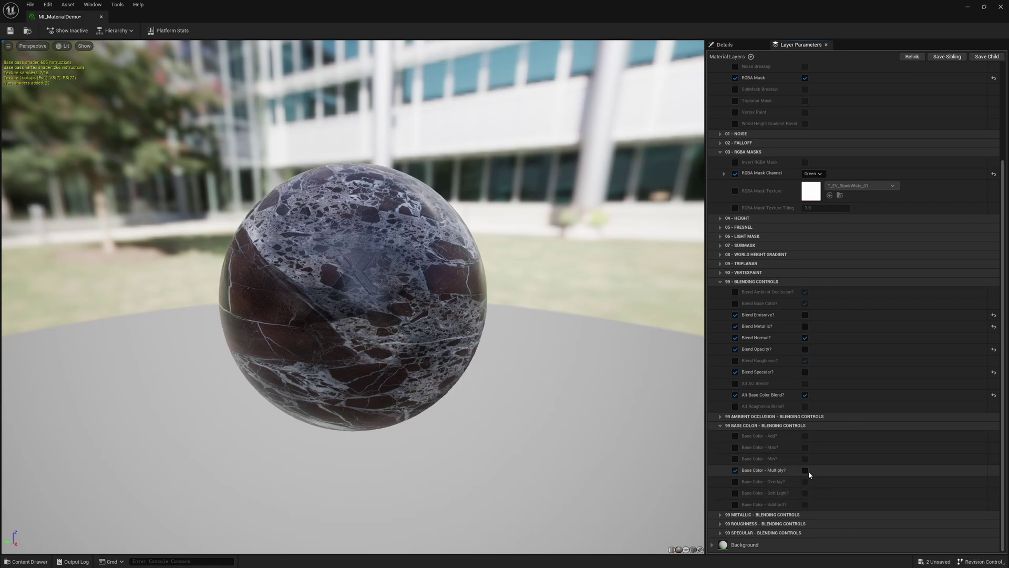
{"action": "left_click", "coordinate": [805, 470]}
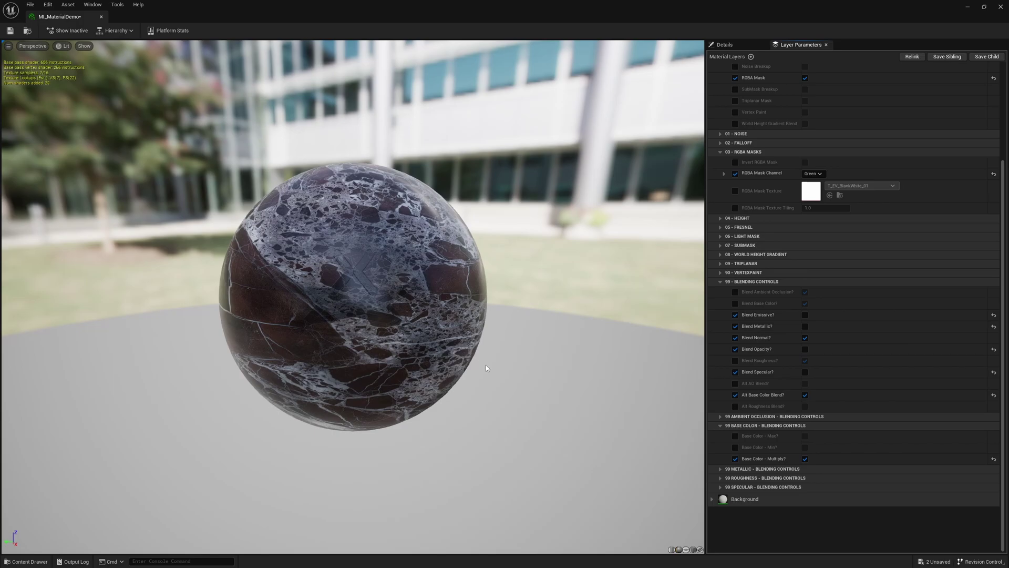
Shrink the MI_MaterialDemo editor to a small window over the level and inspect the pillar's shaft and base.
{"action": "left_click_drag", "start_coordinate": [697, 6], "coordinate": [766, 105]}
{"action": "right_click_drag", "start_coordinate": [526, 237], "coordinate": [552, 289]}
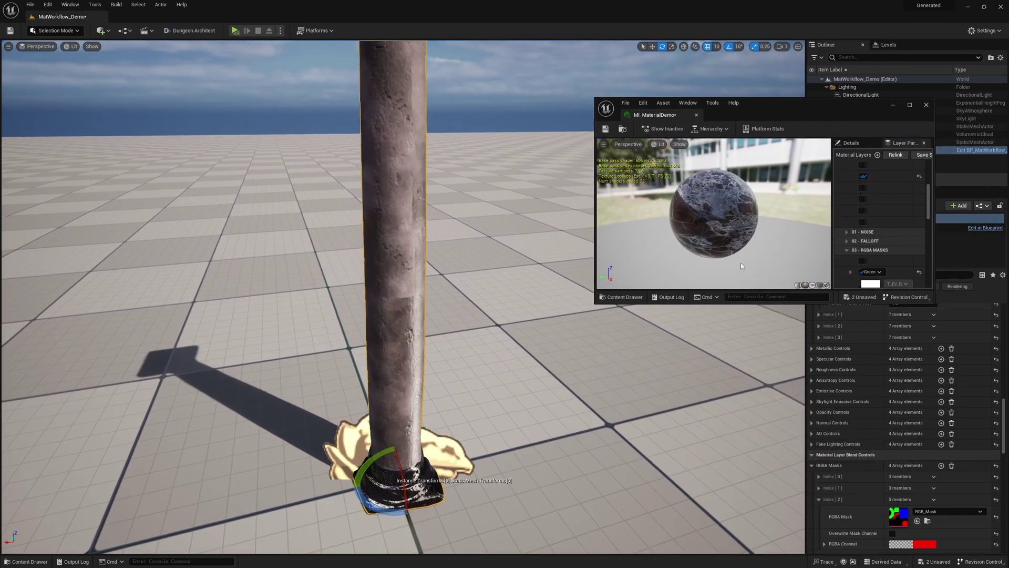
{"action": "scroll", "coordinate": [398, 373], "scroll_direction": "down", "scroll_amount": 5}
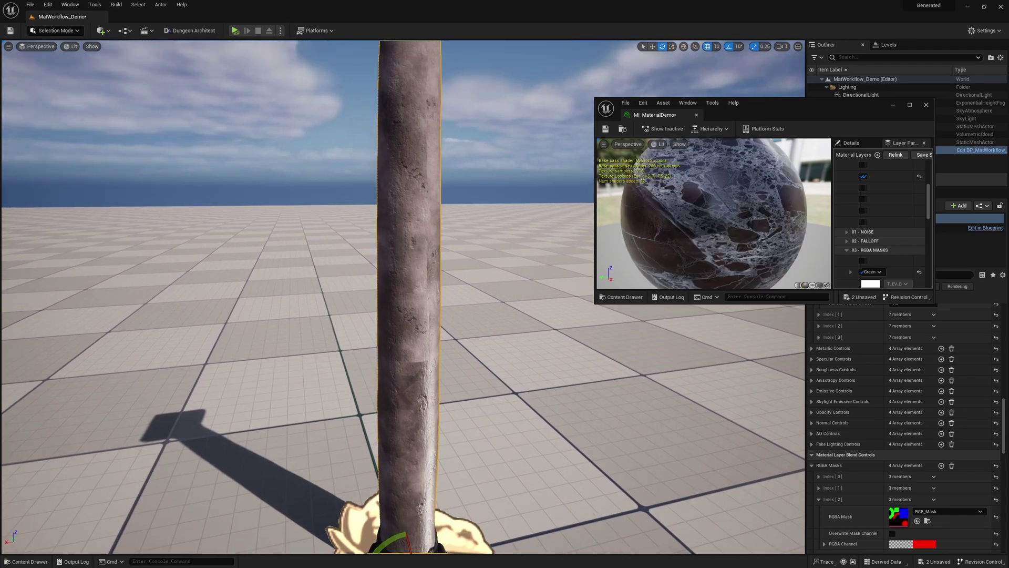
Turn off Base Color - Multiply? for the Bottom layer's blend in MI_MaterialDemo and try Base Color - Add? instead.
{"action": "scroll", "coordinate": [883, 226], "scroll_direction": "down", "scroll_amount": 3}
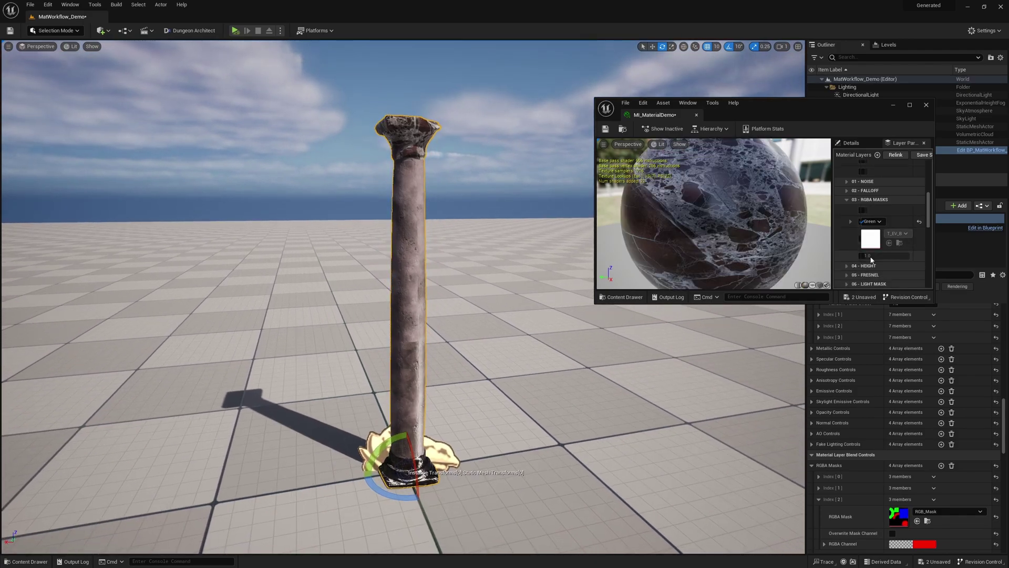
{"action": "left_click_drag", "start_coordinate": [888, 111], "coordinate": [790, 122]}
{"action": "double_click", "coordinate": [790, 122]}
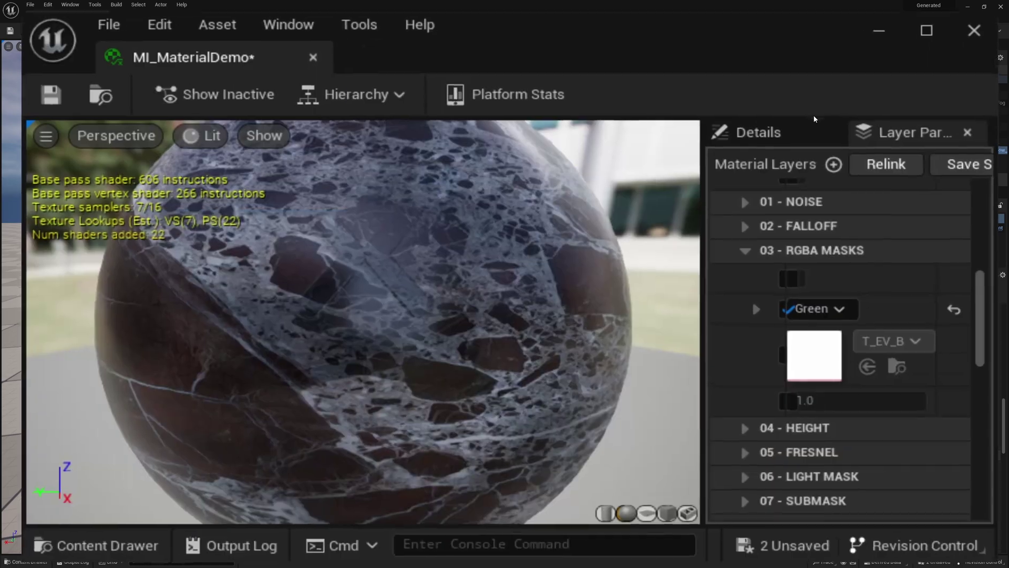
{"action": "scroll", "coordinate": [773, 179], "scroll_direction": "up", "scroll_amount": 5}
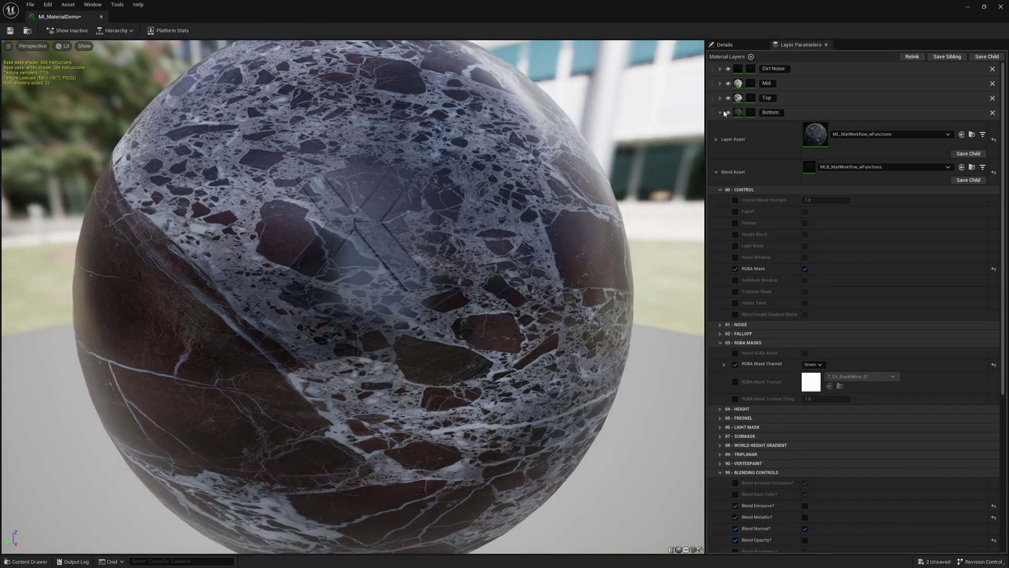
{"action": "double_click", "coordinate": [822, 20]}
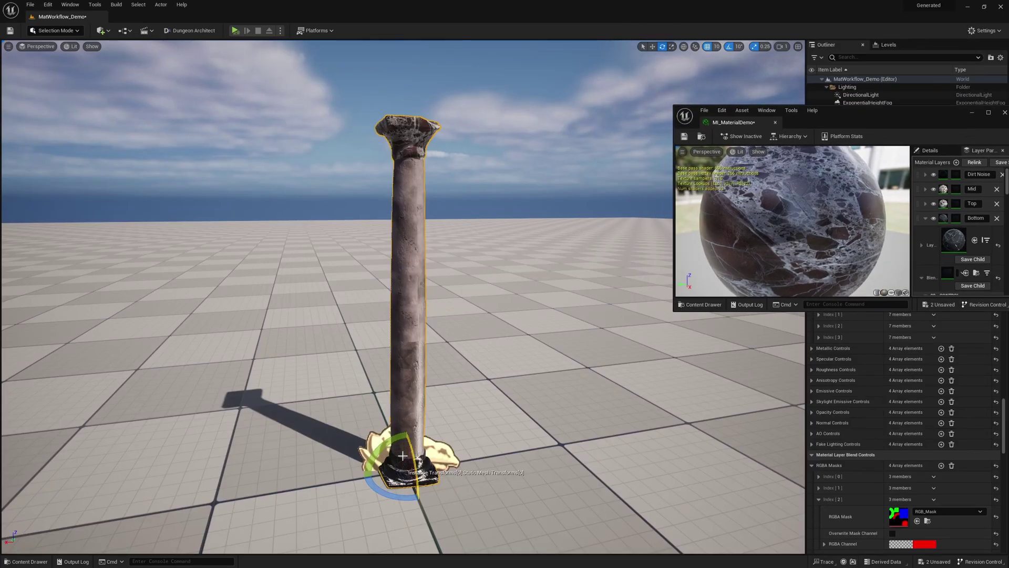
{"action": "scroll", "coordinate": [941, 253], "scroll_direction": "down", "scroll_amount": 5}
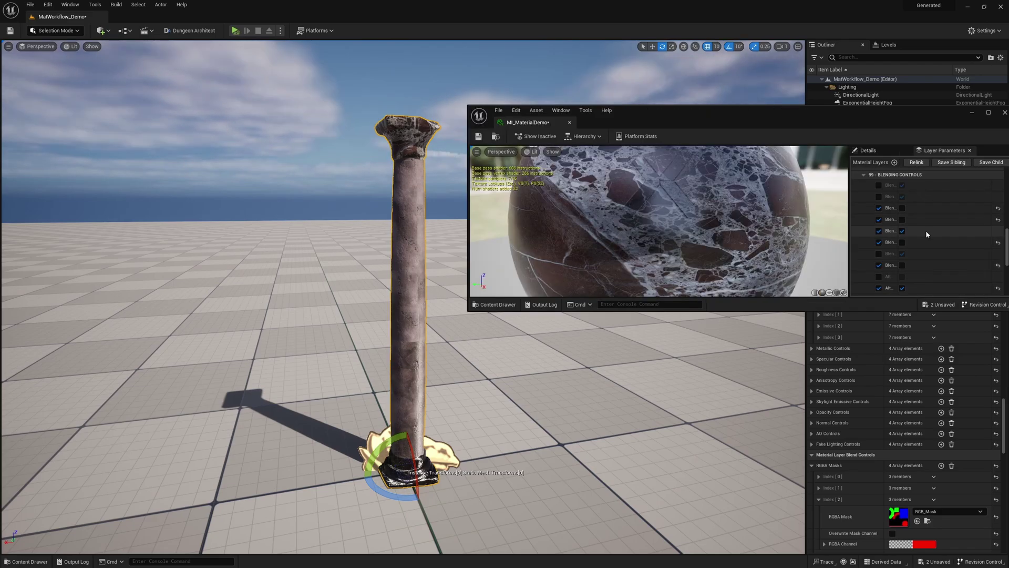
{"action": "scroll", "coordinate": [925, 231], "scroll_direction": "down", "scroll_amount": 4}
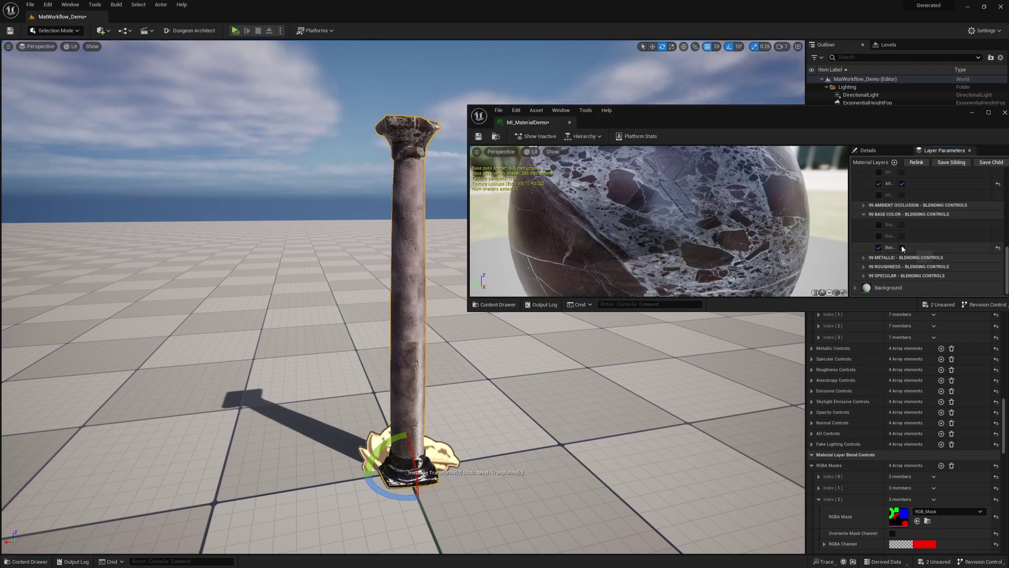
{"action": "left_click", "coordinate": [902, 247]}
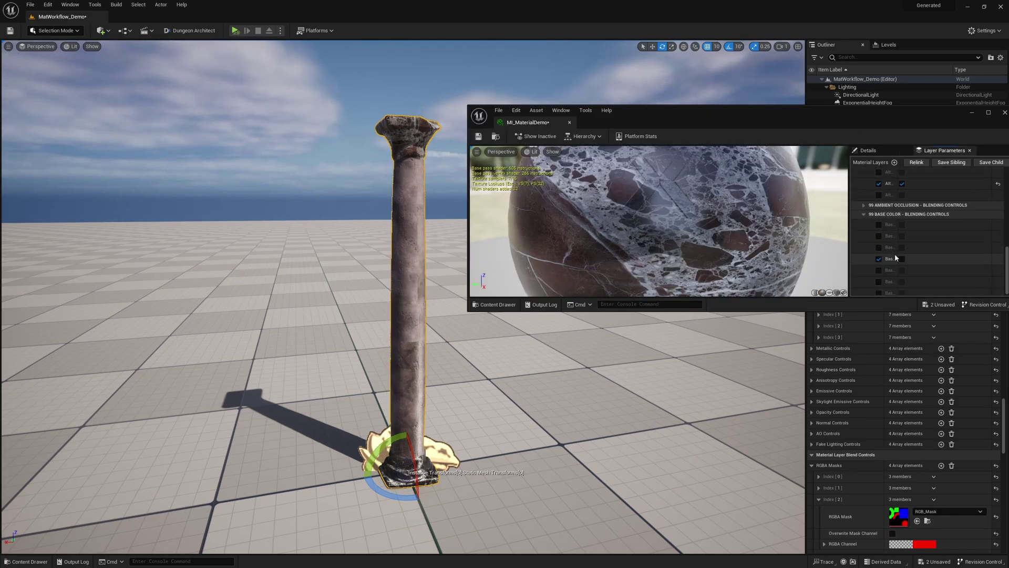
{"action": "left_click", "coordinate": [903, 225]}
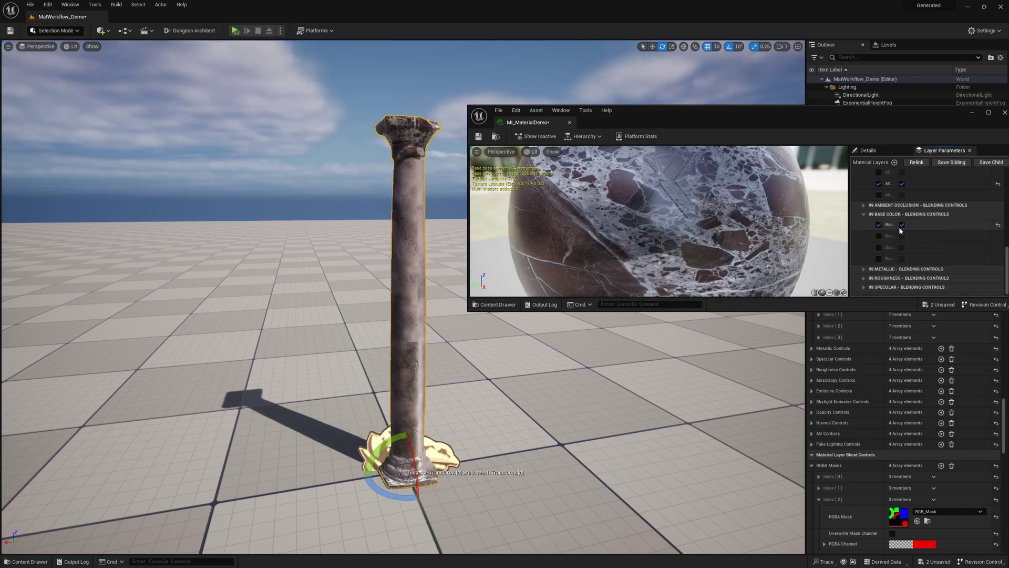
{"action": "scroll", "coordinate": [951, 252], "scroll_direction": "up", "scroll_amount": 5}
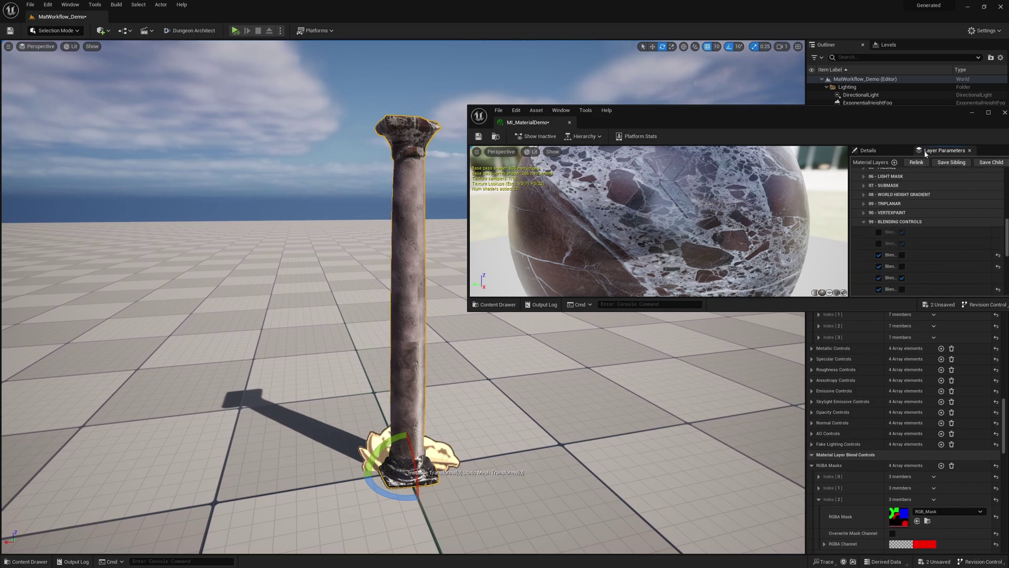
Review the Bottom layer's blend parameters in the maximized material editor, and try enabling the Fresnel mask to expose its settings.
{"action": "double_click", "coordinate": [933, 125]}
{"action": "scroll", "coordinate": [760, 209], "scroll_direction": "up", "scroll_amount": 5}
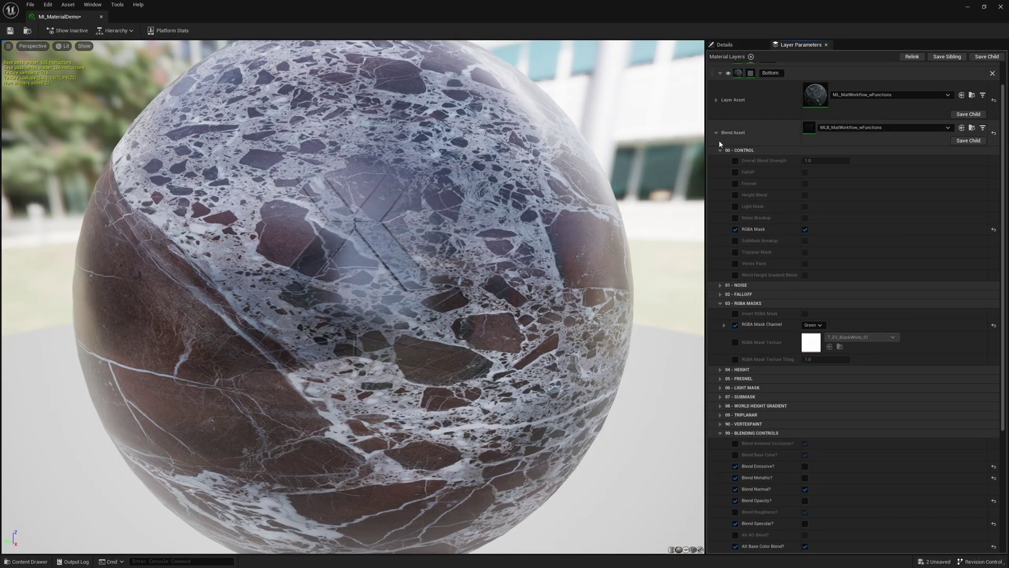
{"action": "scroll", "coordinate": [873, 421], "scroll_direction": "down", "scroll_amount": 3}
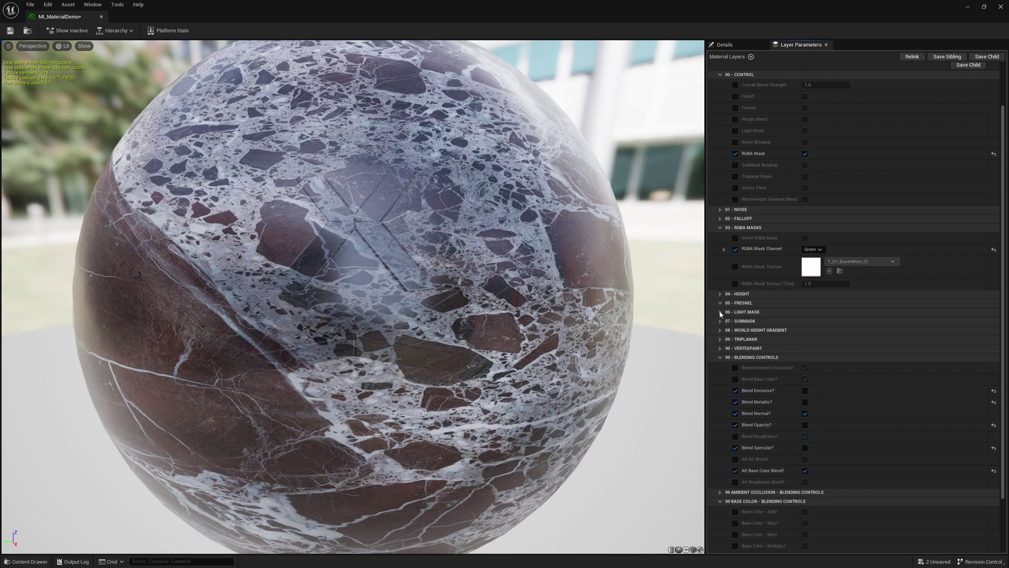
{"action": "scroll", "coordinate": [764, 211], "scroll_direction": "up", "scroll_amount": 2}
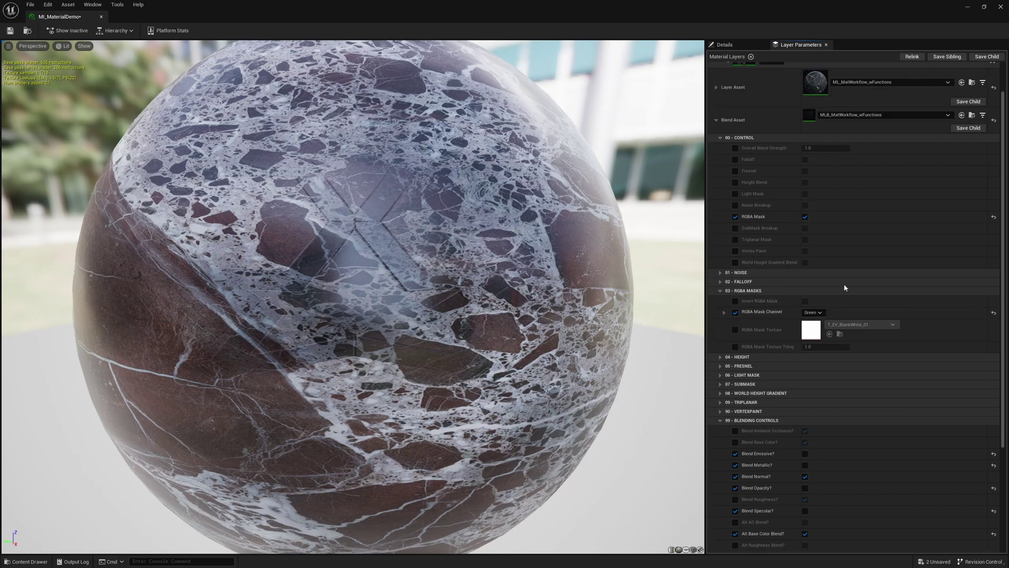
{"action": "left_click", "coordinate": [735, 171]}
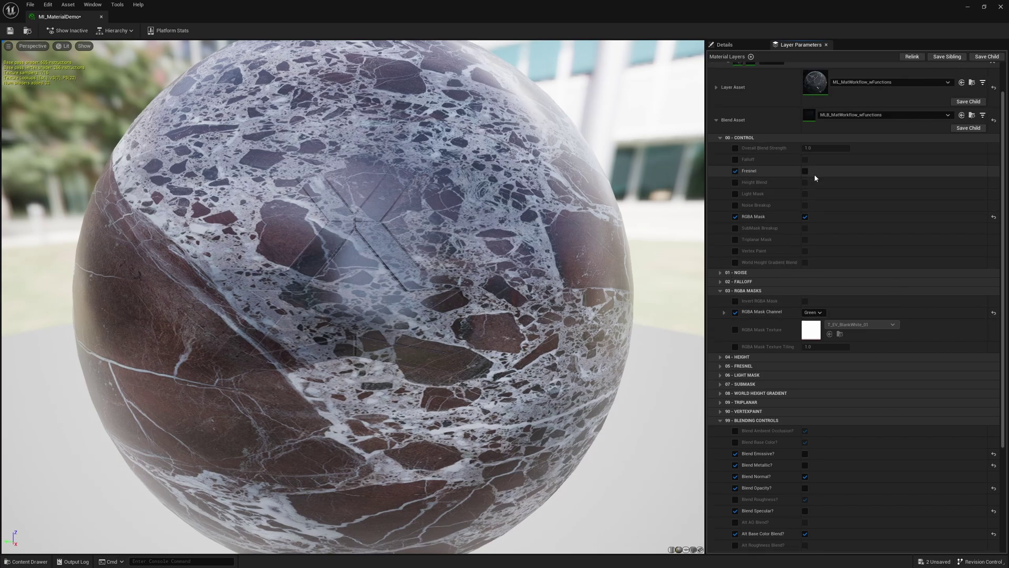
{"action": "left_click", "coordinate": [805, 171]}
{"action": "left_click", "coordinate": [720, 366]}
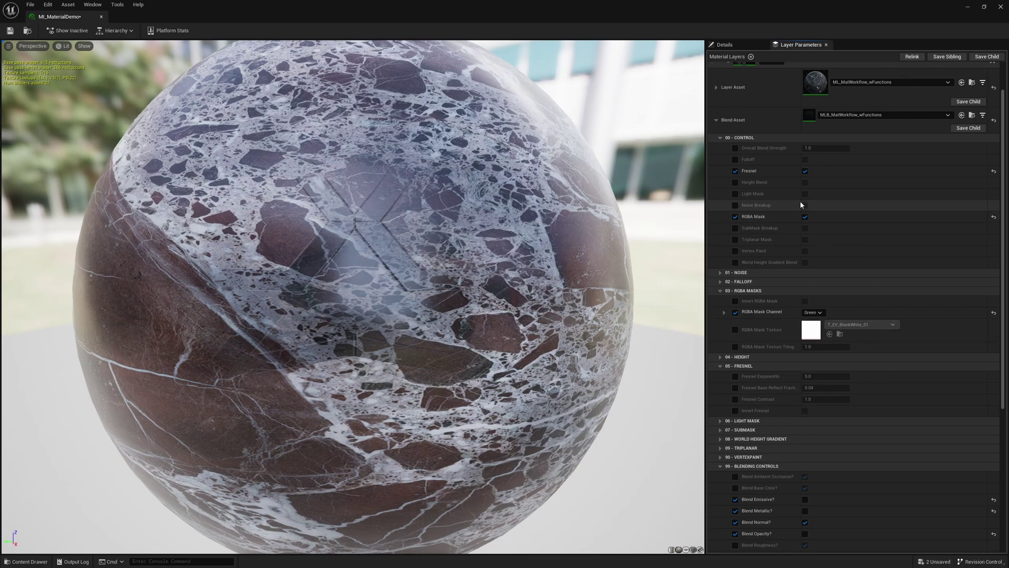
{"action": "left_click", "coordinate": [736, 171]}
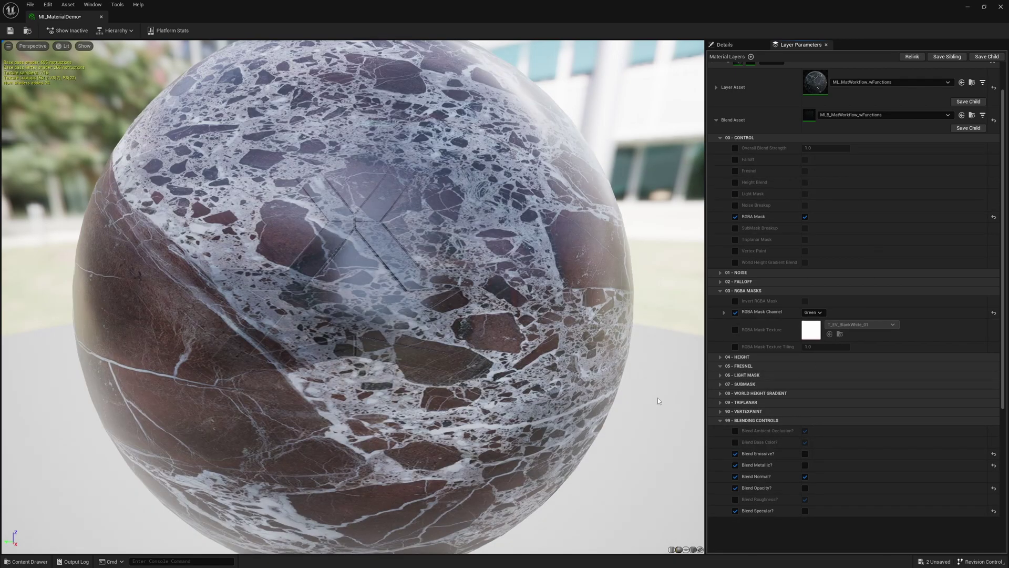
{"action": "left_click", "coordinate": [720, 292]}
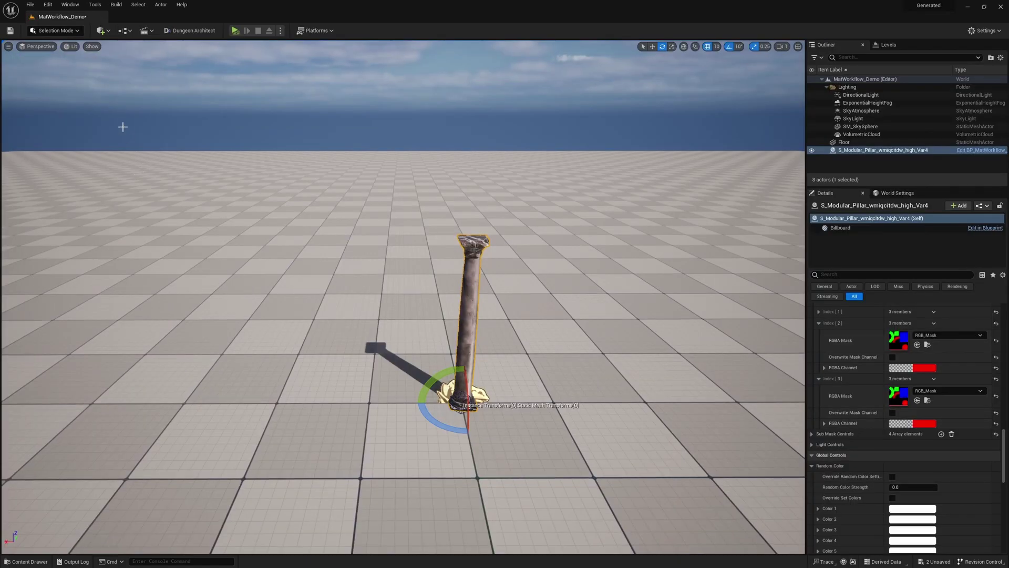
Switch to Scriptable Tools Mode and place six more pillar instances around the original with the Mat Workflow Add tool.
{"action": "left_click", "coordinate": [43, 30]}
{"action": "left_click", "coordinate": [58, 118]}
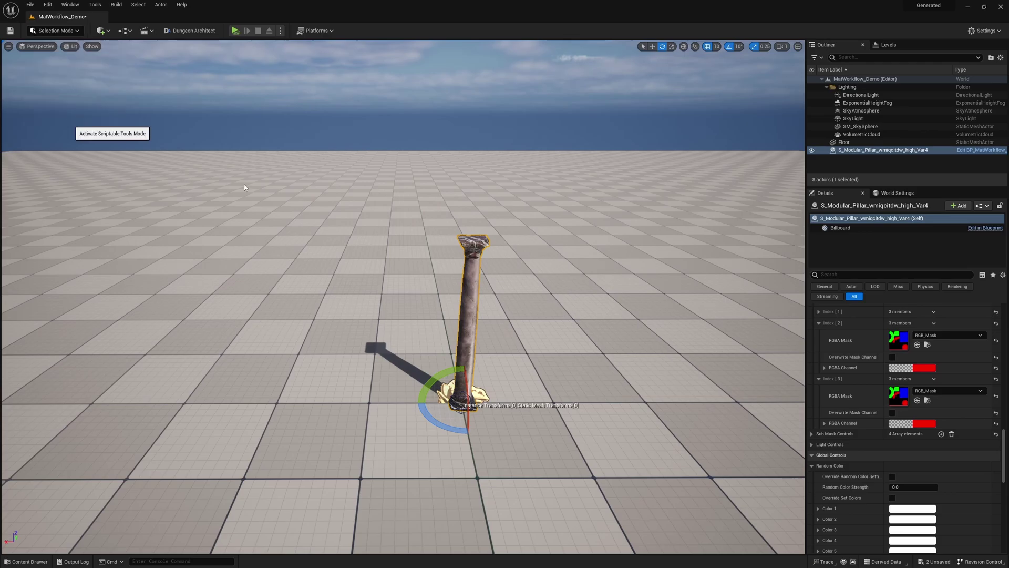
{"action": "left_click", "coordinate": [37, 102]}
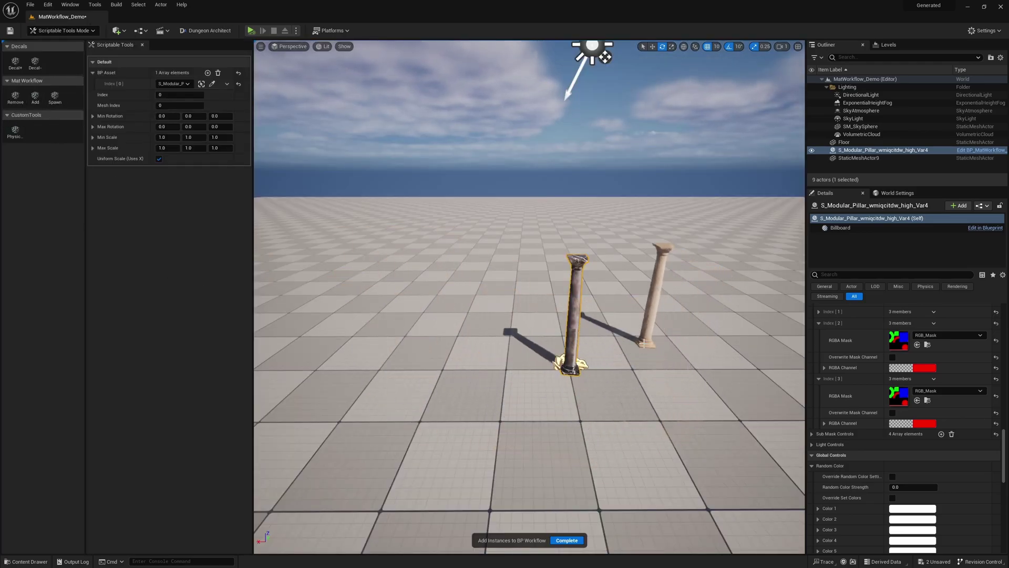
{"action": "left_click", "coordinate": [625, 331]}
{"action": "left_click", "coordinate": [694, 389]}
{"action": "left_click", "coordinate": [584, 460]}
{"action": "left_click", "coordinate": [419, 438]}
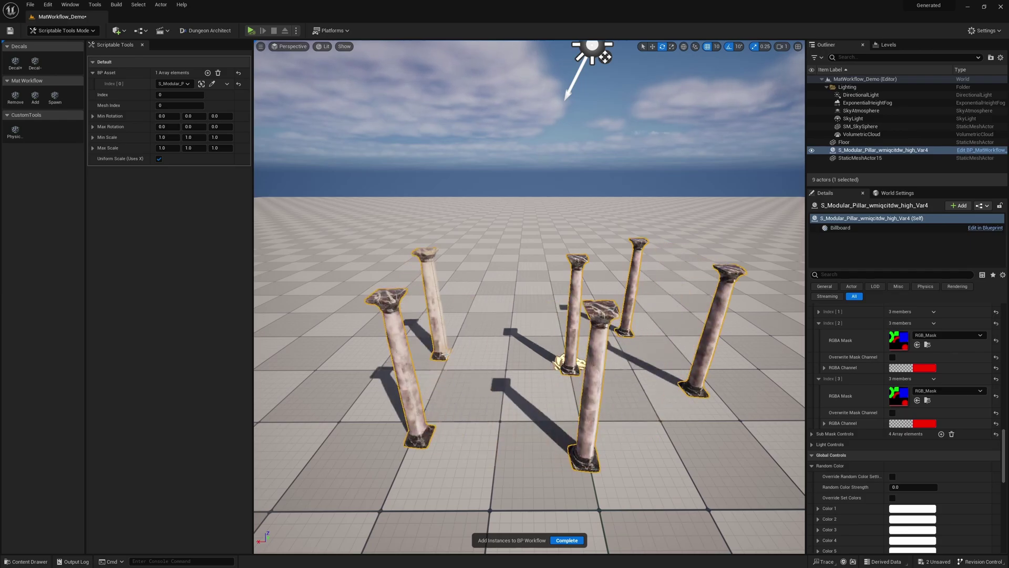
{"action": "left_click", "coordinate": [440, 355]}
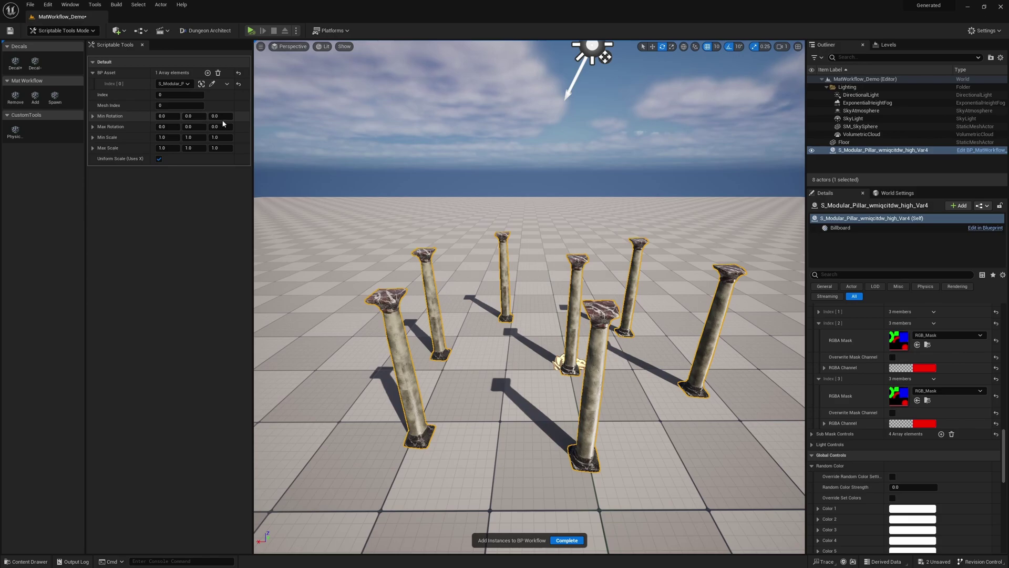
Set the Add tool's Max Rotation Z to 360 and its Max Scale to 2.0 on all axes.
{"action": "left_click", "coordinate": [219, 126]}
{"action": "type", "text": "360"}
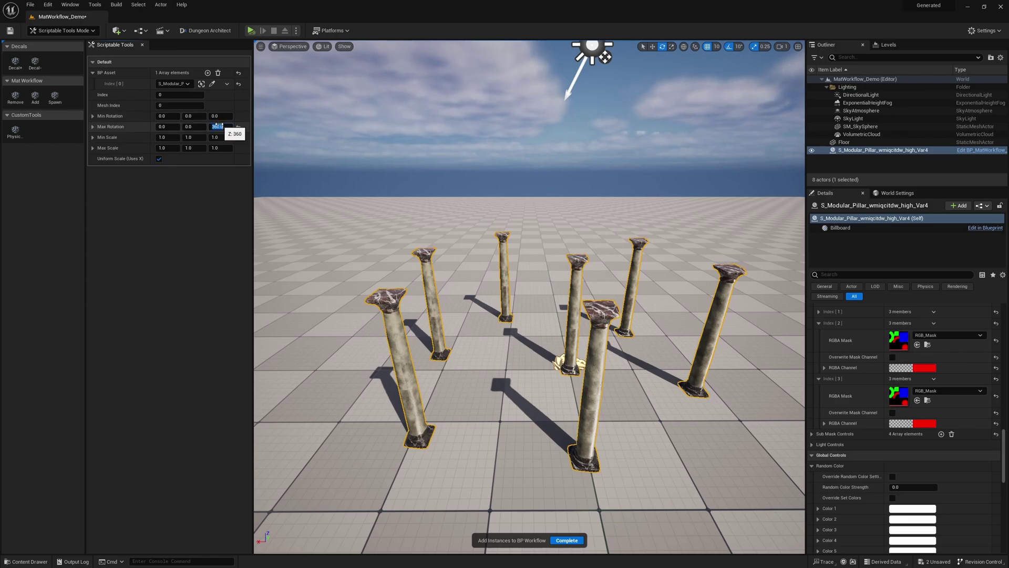
{"action": "left_click", "coordinate": [175, 148]}
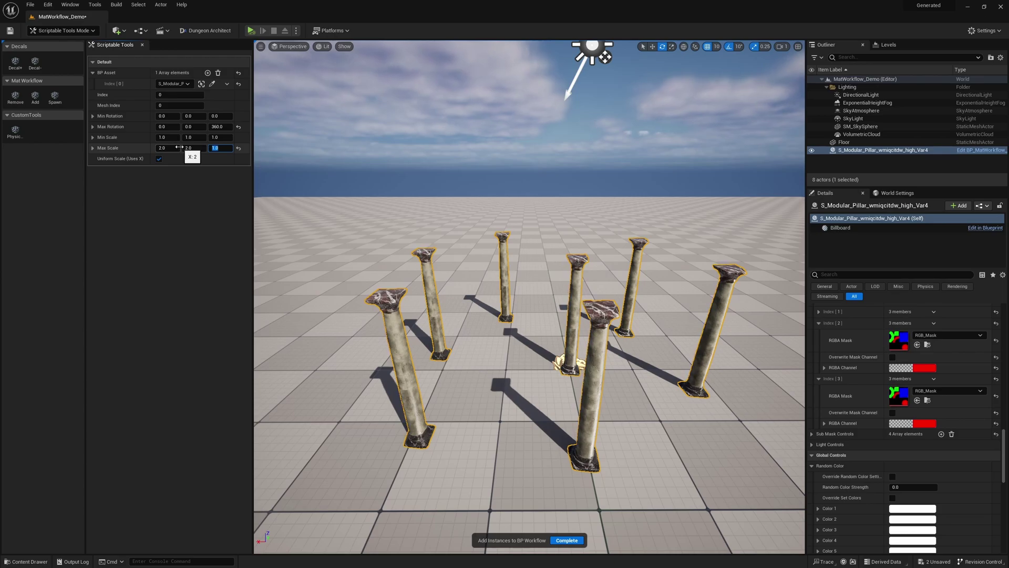
Place eight more pillar instances with random rotation and scale across the floor around the existing ones.
{"action": "left_click", "coordinate": [482, 360]}
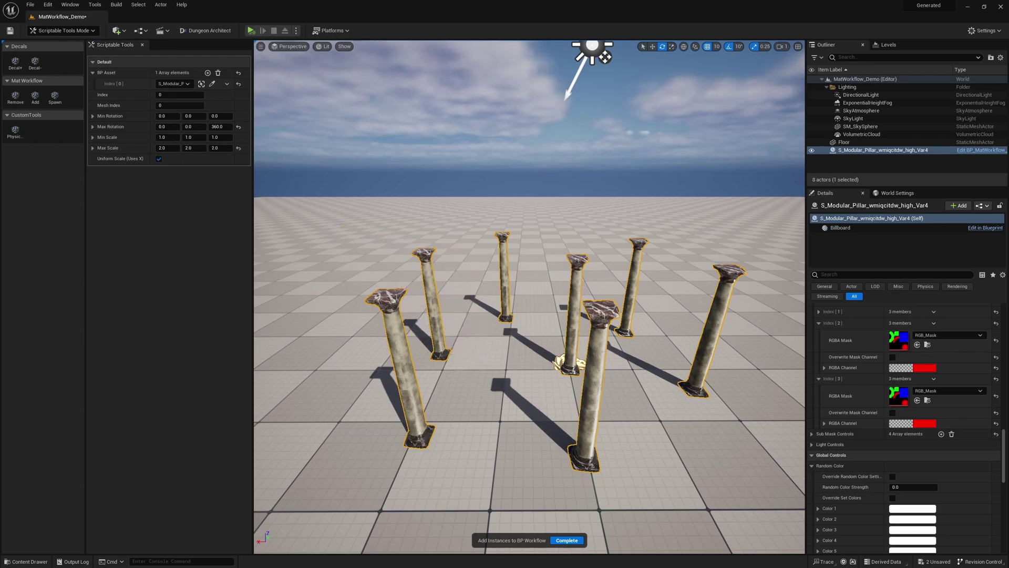
{"action": "left_click", "coordinate": [502, 428]}
{"action": "left_click", "coordinate": [726, 483]}
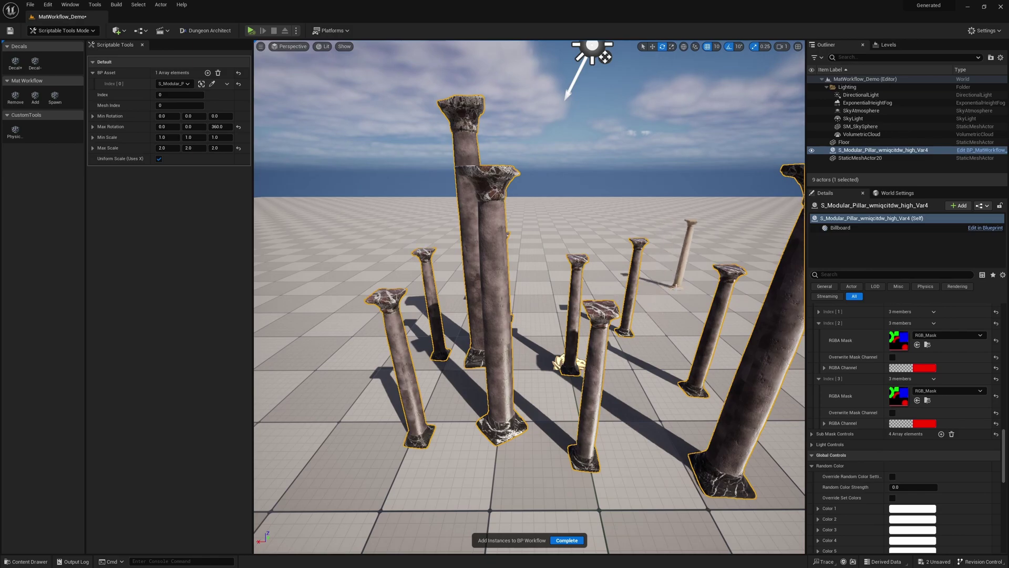
{"action": "left_click", "coordinate": [677, 287]}
{"action": "left_click", "coordinate": [556, 276]}
{"action": "left_click", "coordinate": [532, 310]}
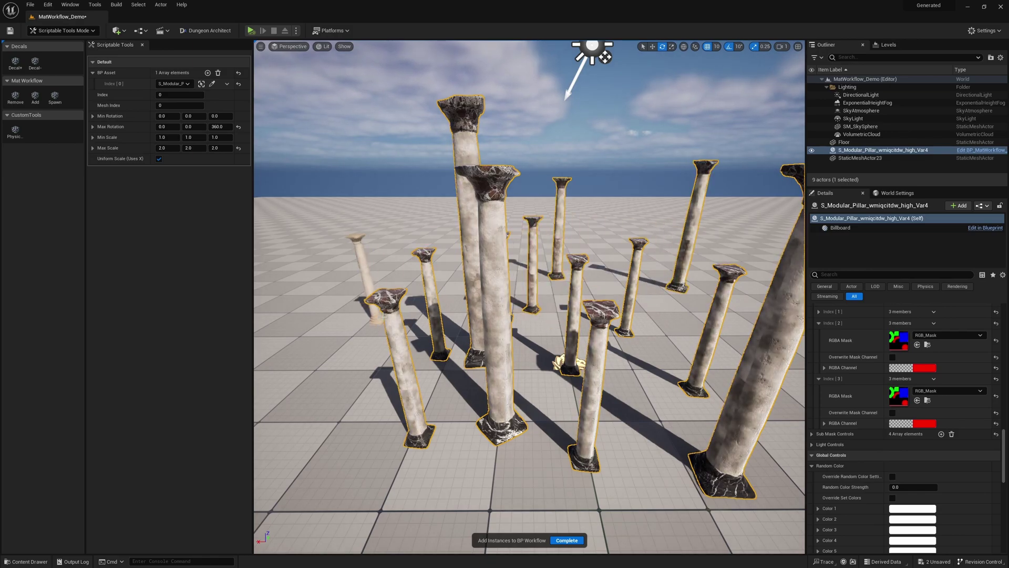
{"action": "left_click", "coordinate": [392, 307]}
{"action": "left_click", "coordinate": [317, 345]}
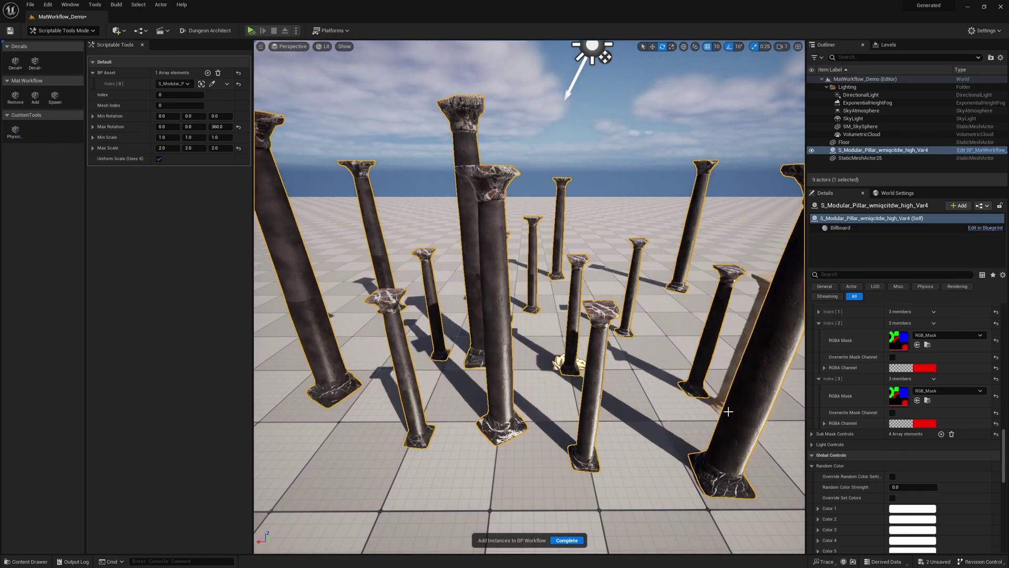
Set Random Color Offset in Base Color Controls Index [0] first to 0, and finally to 1.0.
{"action": "scroll", "coordinate": [891, 416], "scroll_direction": "up", "scroll_amount": 1}
{"action": "scroll", "coordinate": [891, 415], "scroll_direction": "up", "scroll_amount": 10}
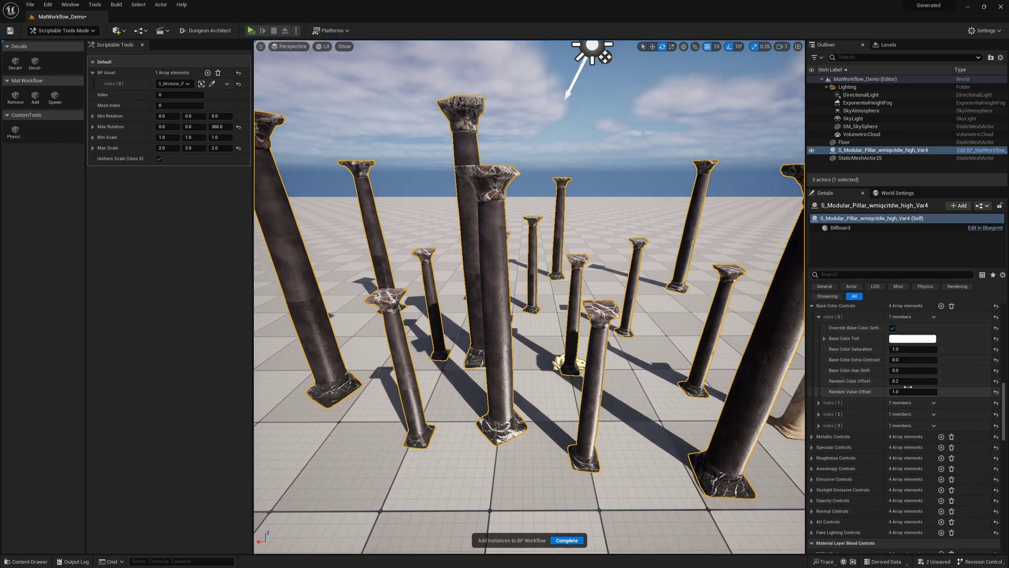
{"action": "scroll", "coordinate": [894, 349], "scroll_direction": "up", "scroll_amount": 1}
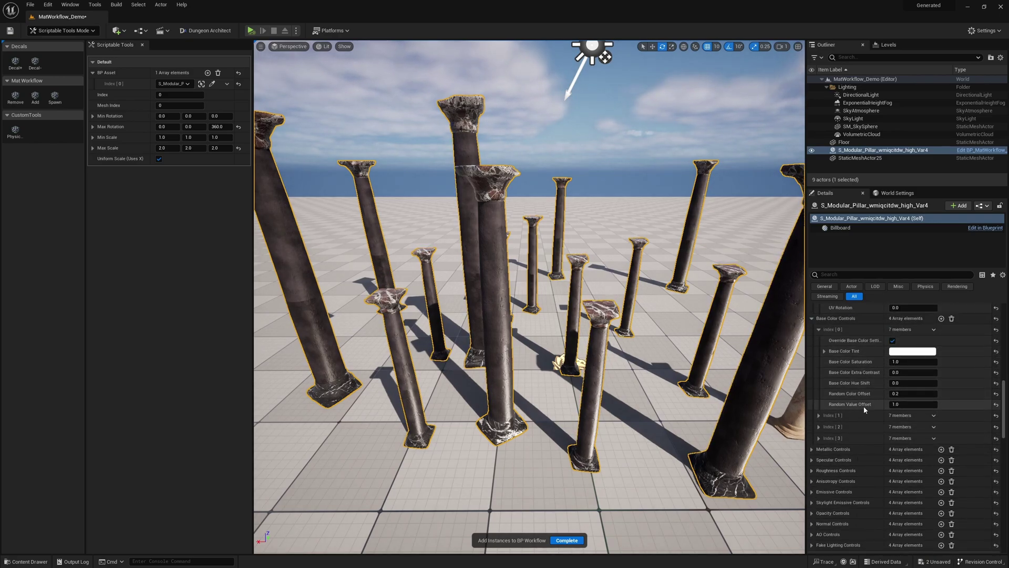
{"action": "left_click", "coordinate": [902, 395]}
{"action": "type", "text": "0"}
{"action": "key", "text": "Return"}
{"action": "type", "text": "1"}
{"action": "key", "text": "Return"}
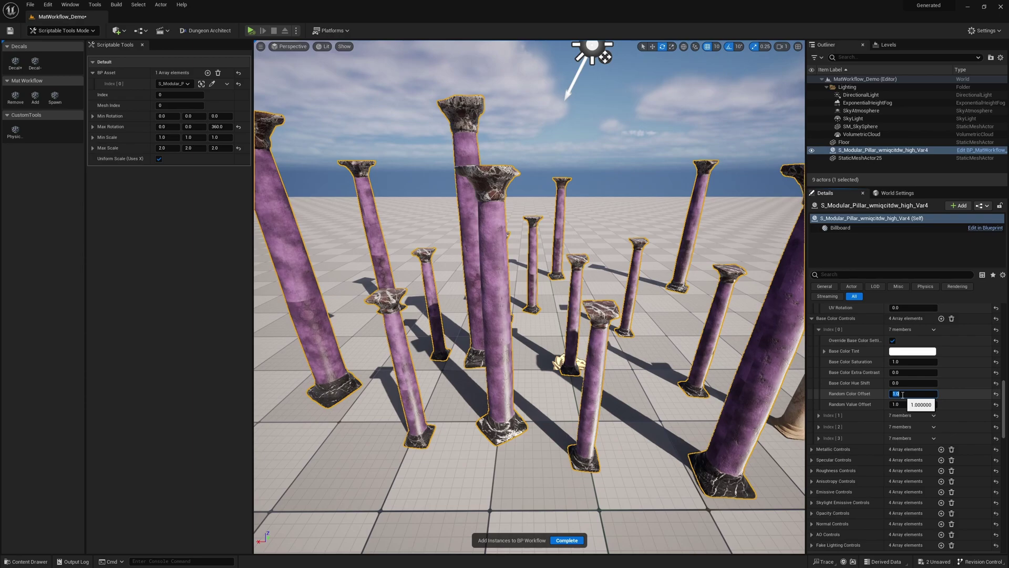
Return to Selection Mode and enable the pillar's random color override with Random Color Strength 1.0 and Override Set Colors.
{"action": "left_click", "coordinate": [62, 31]}
{"action": "left_click", "coordinate": [56, 44]}
{"action": "scroll", "coordinate": [874, 451], "scroll_direction": "down", "scroll_amount": 10}
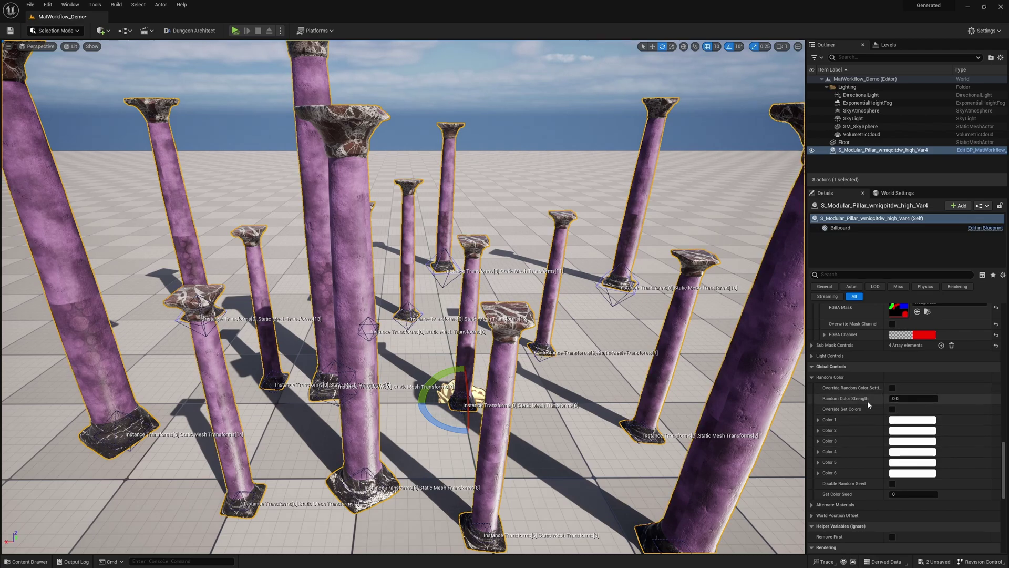
{"action": "left_click", "coordinate": [893, 388]}
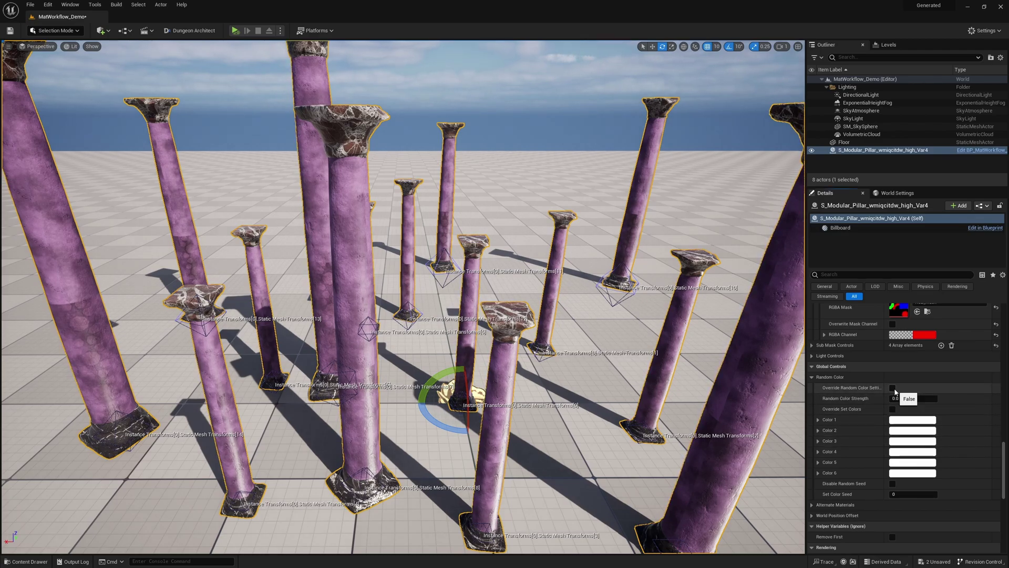
{"action": "left_click", "coordinate": [895, 398]}
{"action": "type", "text": "1"}
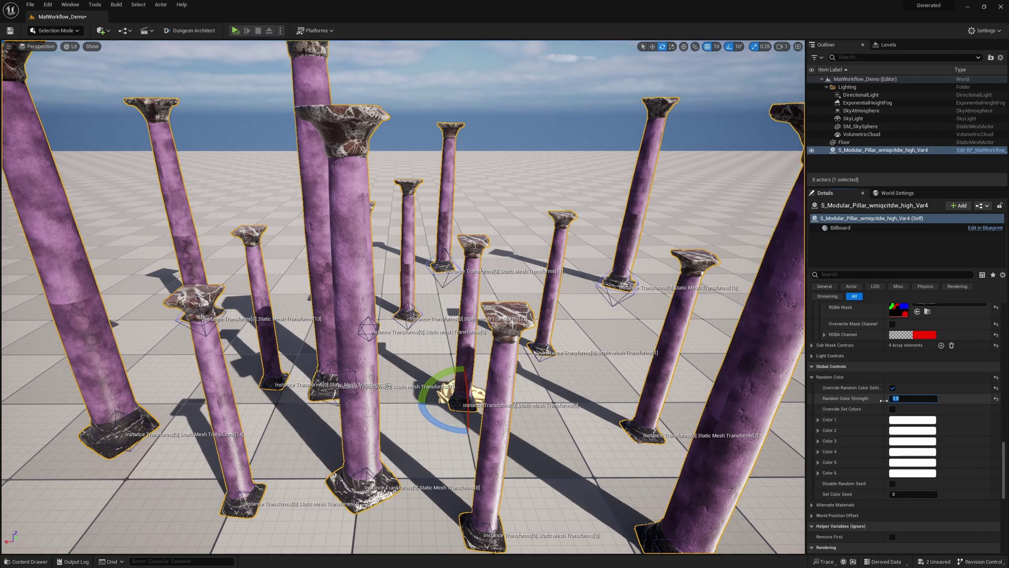
{"action": "key", "text": "Return"}
{"action": "left_click", "coordinate": [893, 410]}
Set Color 1 of the pillar's Random Color controls to a light purple.
{"action": "left_click", "coordinate": [912, 420]}
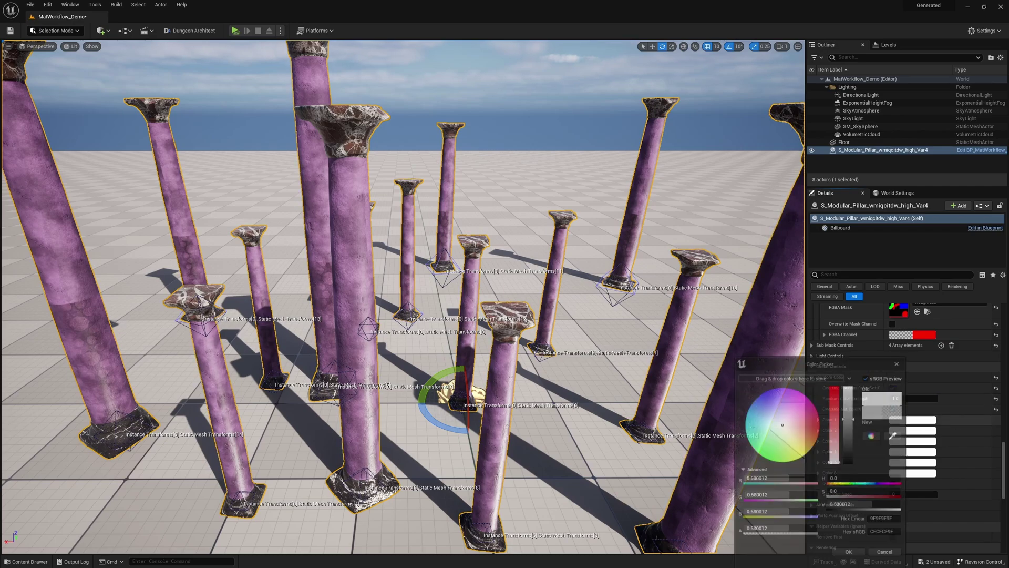
{"action": "left_click_drag", "start_coordinate": [841, 364], "coordinate": [739, 341]}
{"action": "left_click_drag", "start_coordinate": [702, 407], "coordinate": [681, 378]}
{"action": "left_click", "coordinate": [752, 534]}
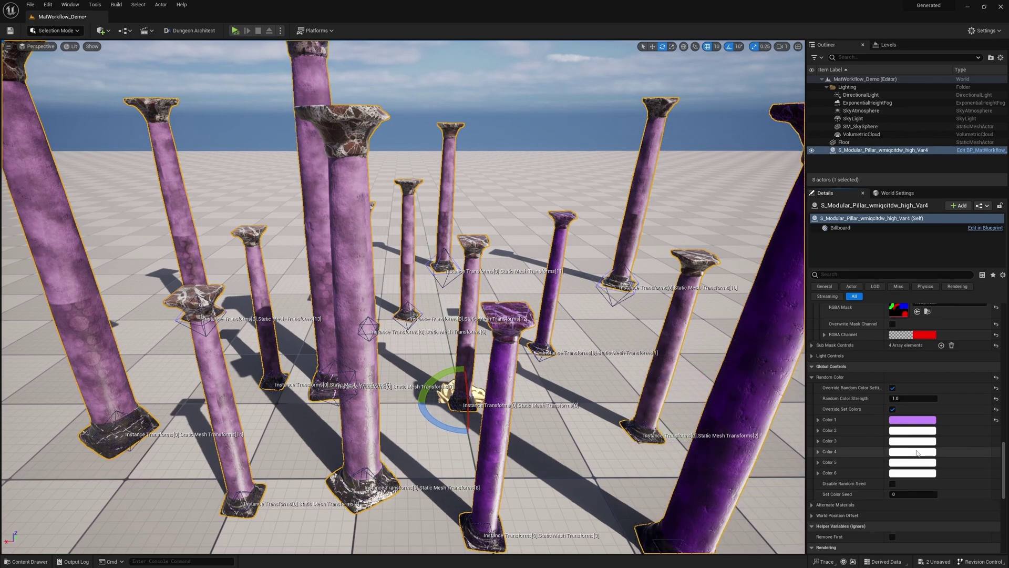
Set Color 2 of the pillar's Random Color controls to a light green and Color 3 to a light blue.
{"action": "left_click", "coordinate": [913, 430]}
{"action": "left_click", "coordinate": [770, 453]}
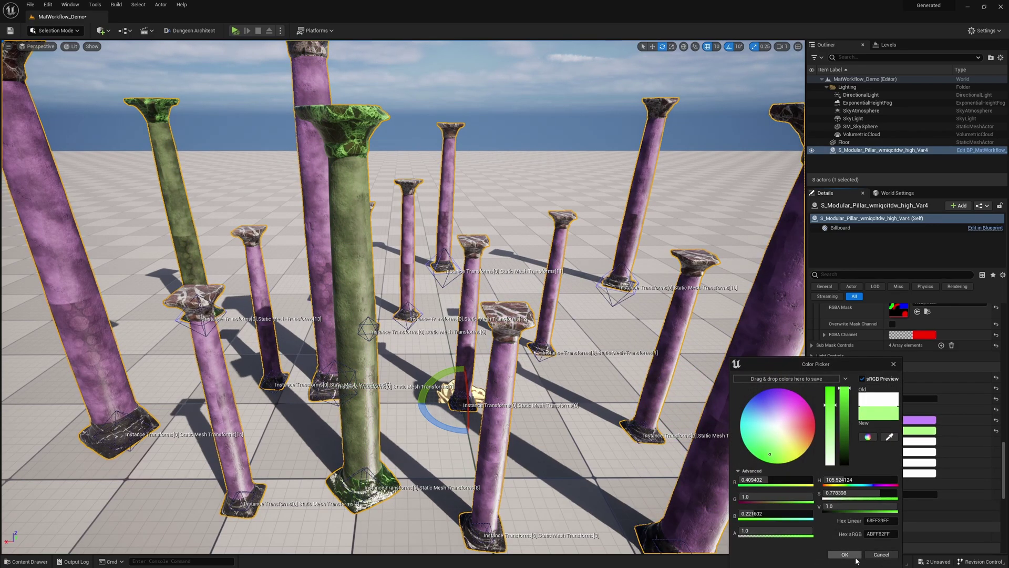
{"action": "left_click", "coordinate": [845, 554]}
{"action": "left_click", "coordinate": [919, 441]}
{"action": "left_click", "coordinate": [761, 418]}
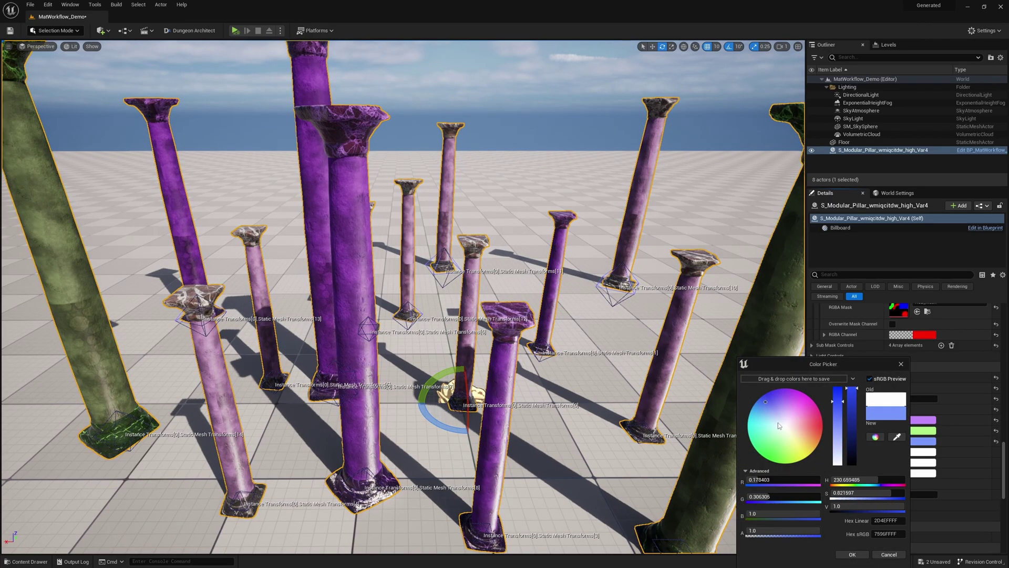
{"action": "left_click", "coordinate": [852, 554]}
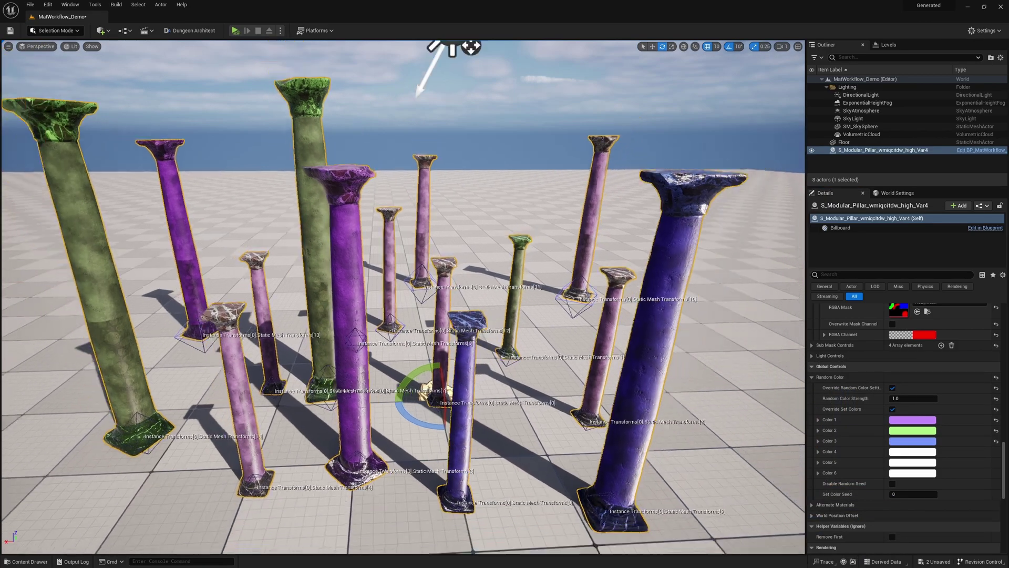
Set the pillar's Random Color Strength to 0 and restore it to 1.
{"action": "key", "text": "s"}
{"action": "right_click_drag", "start_coordinate": [664, 448], "coordinate": [664, 448]}
{"action": "key", "text": "g"}
{"action": "key", "text": "d"}
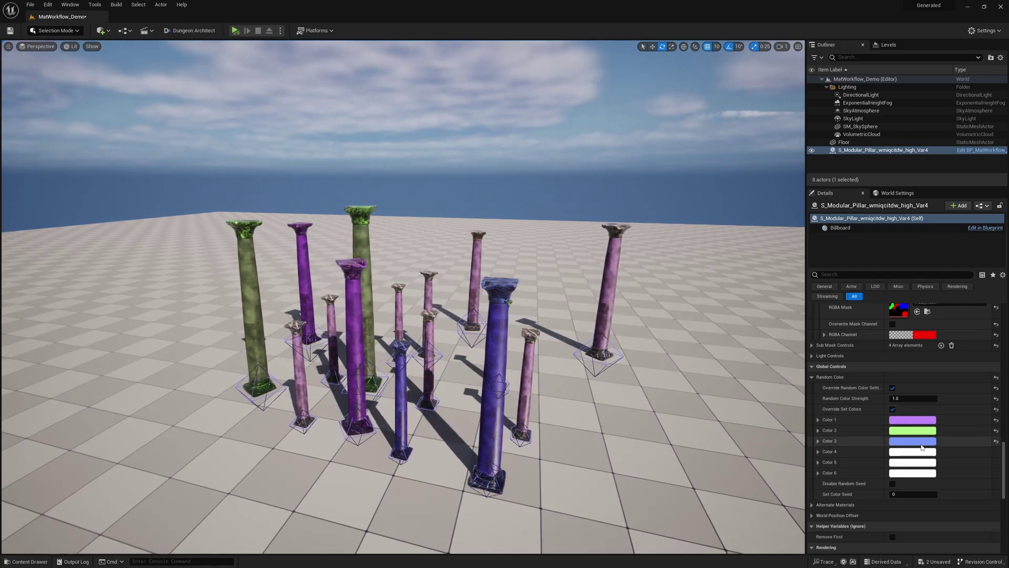
{"action": "left_click", "coordinate": [898, 399]}
{"action": "type", "text": "0"}
{"action": "key", "text": "Return"}
{"action": "type", "text": "1"}
{"action": "key", "text": "Return"}
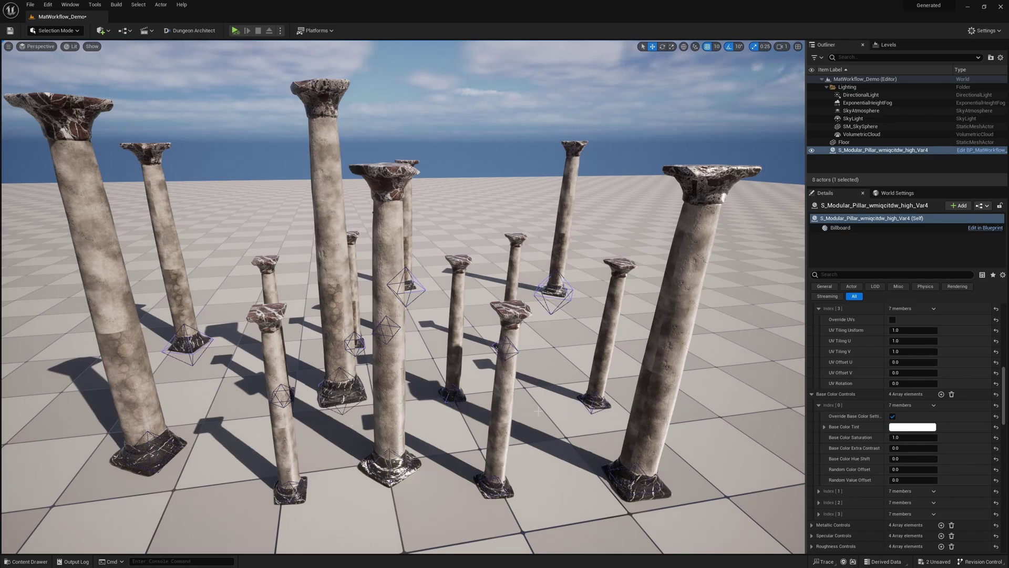
Move pillar instance [7] out of the cluster to a free spot on the floor.
{"action": "key", "text": "g"}
{"action": "scroll", "coordinate": [364, 387], "scroll_direction": "down", "scroll_amount": 5}
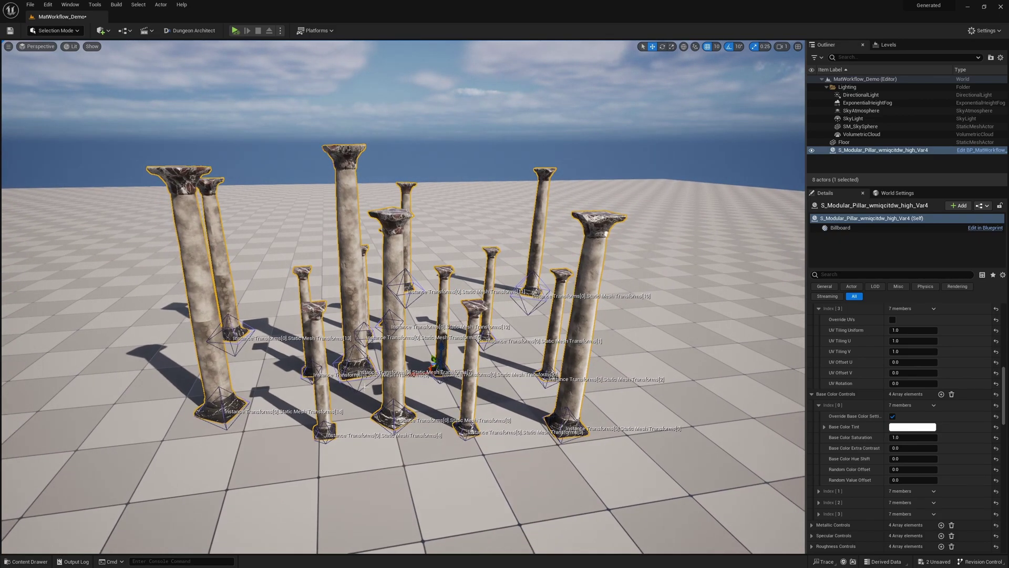
{"action": "left_click_drag", "start_coordinate": [433, 361], "coordinate": [639, 338]}
{"action": "key", "text": "d"}
{"action": "right_click_drag", "start_coordinate": [620, 388], "coordinate": [542, 400]}
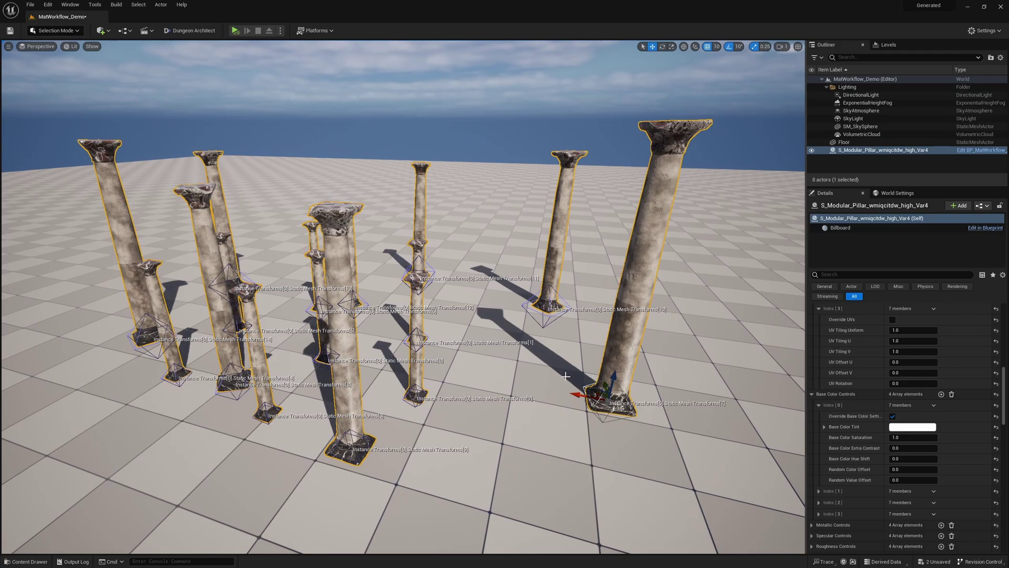
Tilt the small pillar instance [3] at the edge of the group by rotating it.
{"action": "scroll", "coordinate": [565, 376], "scroll_direction": "down", "scroll_amount": 5}
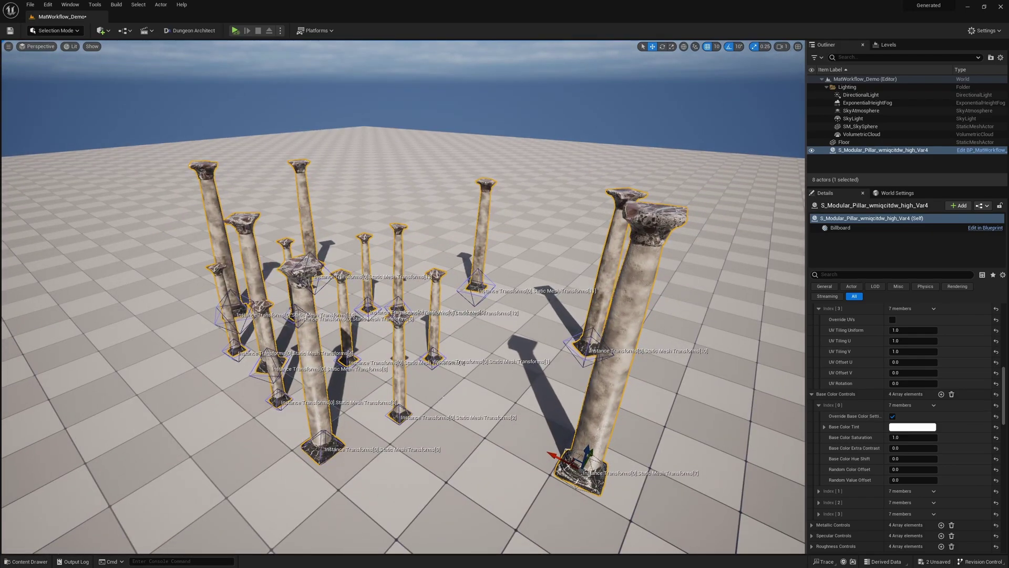
{"action": "key", "text": "a"}
{"action": "right_click_drag", "start_coordinate": [434, 371], "coordinate": [518, 379]}
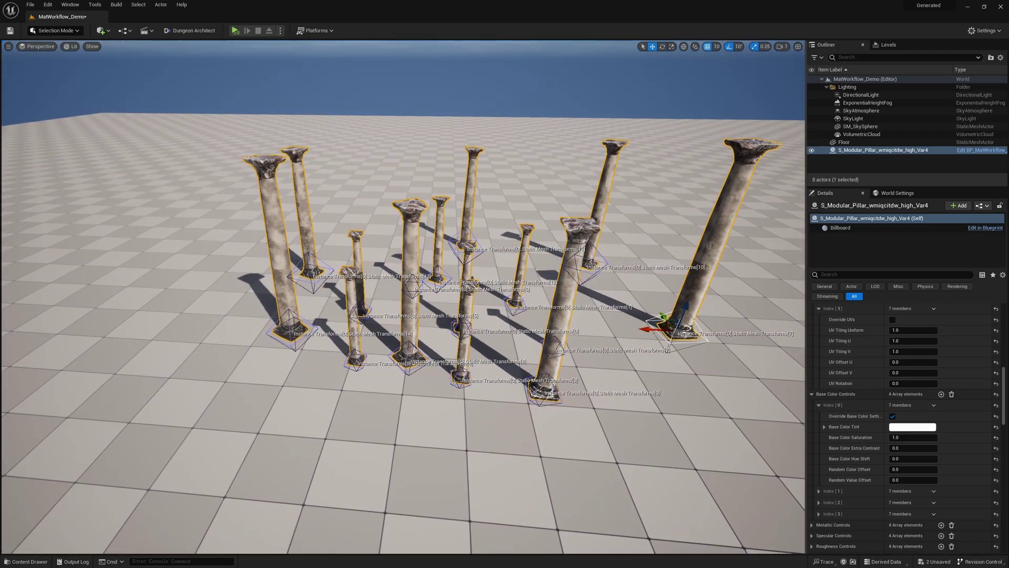
{"action": "left_click", "coordinate": [459, 377]}
{"action": "key", "text": "e"}
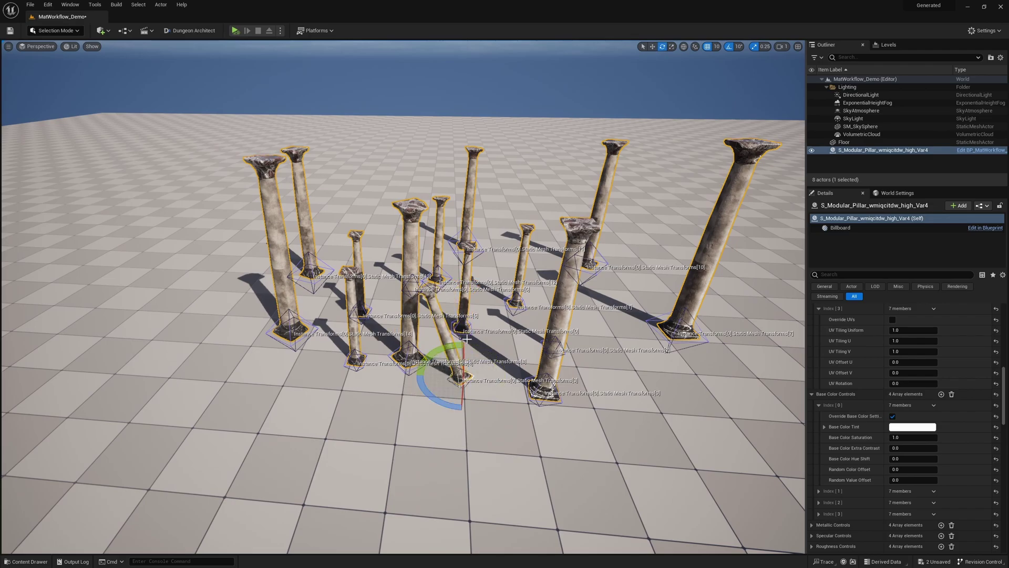
Duplicate the whole pillar blueprint and place the copy on the floor beside the original group.
{"action": "key", "text": "a"}
{"action": "right_click_drag", "start_coordinate": [467, 339], "coordinate": [565, 339]}
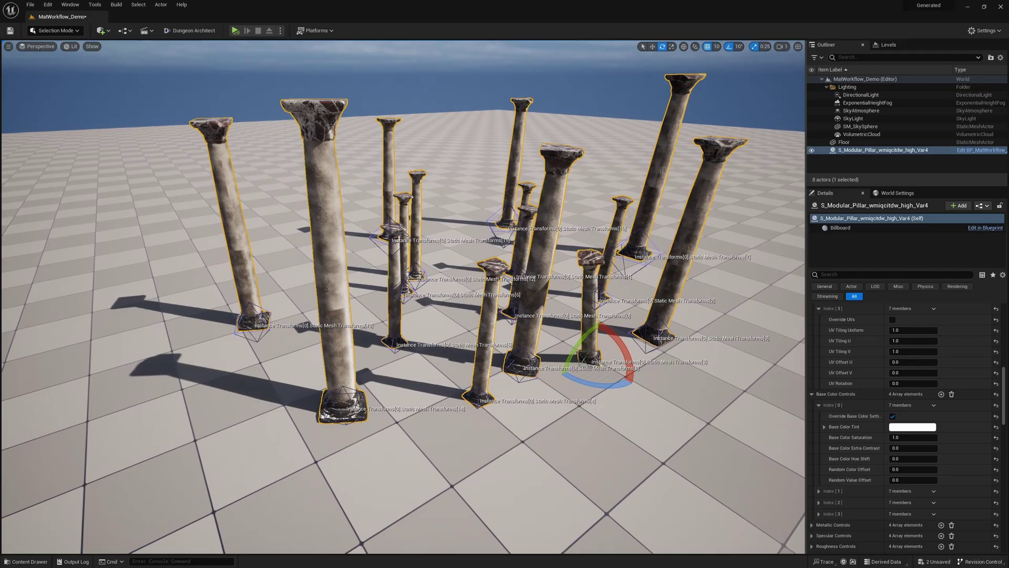
{"action": "key", "text": "w"}
{"action": "key", "text": "d"}
{"action": "mouse_move", "coordinate": [467, 370]}
{"action": "right_mouse_down"}
{"action": "mouse_move", "coordinate": [489, 371]}
{"action": "mouse_move", "coordinate": [467, 370]}
{"action": "right_mouse_up"}
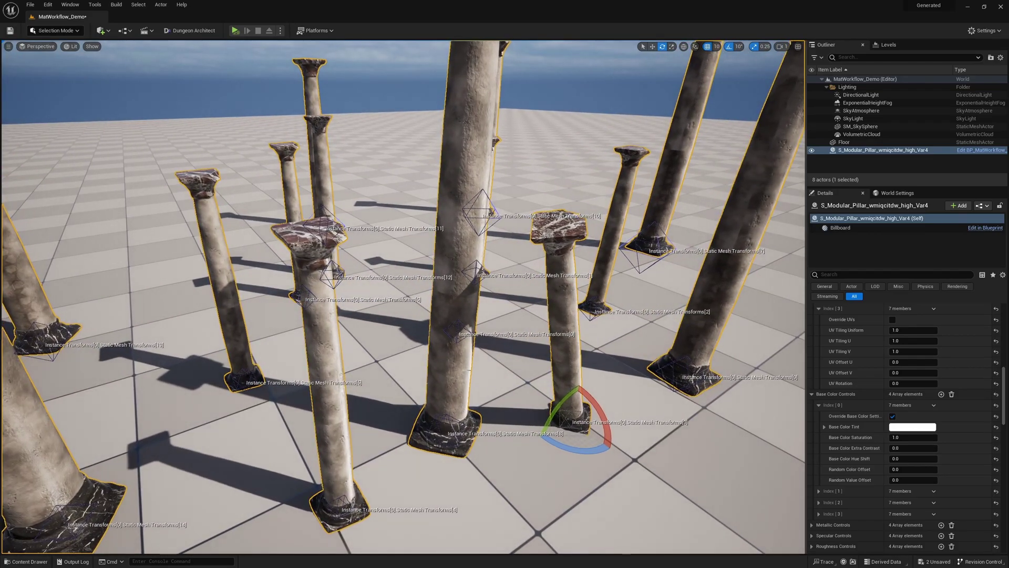
{"action": "left_click", "coordinate": [492, 449]}
{"action": "left_click", "coordinate": [468, 330]}
{"action": "key", "text": "s"}
{"action": "right_click_drag", "start_coordinate": [472, 328], "coordinate": [431, 328]}
{"action": "key", "text": "w"}
{"action": "left_click_drag", "start_coordinate": [471, 328], "coordinate": [638, 297]}
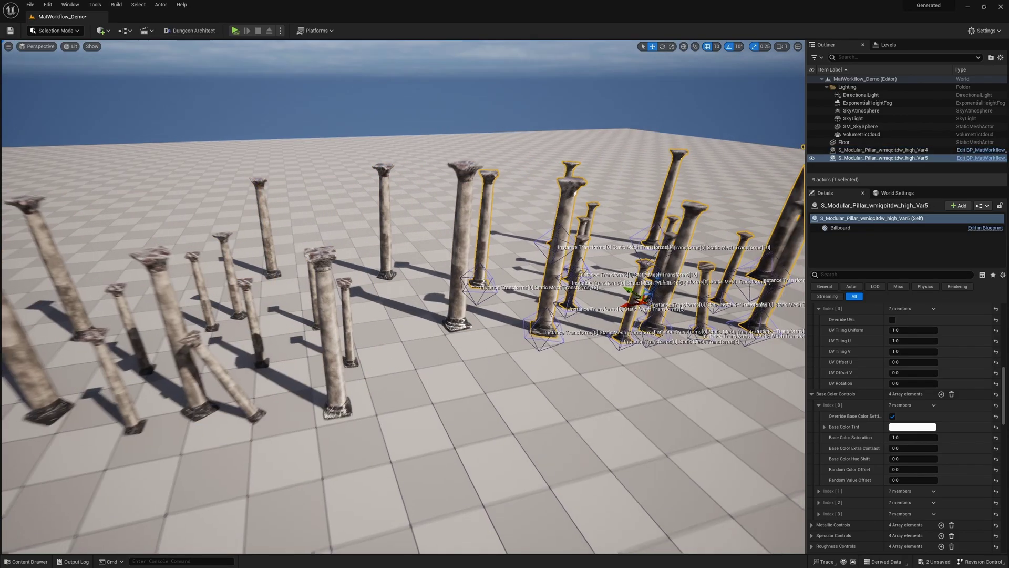
{"action": "right_click_drag", "start_coordinate": [639, 297], "coordinate": [473, 295]}
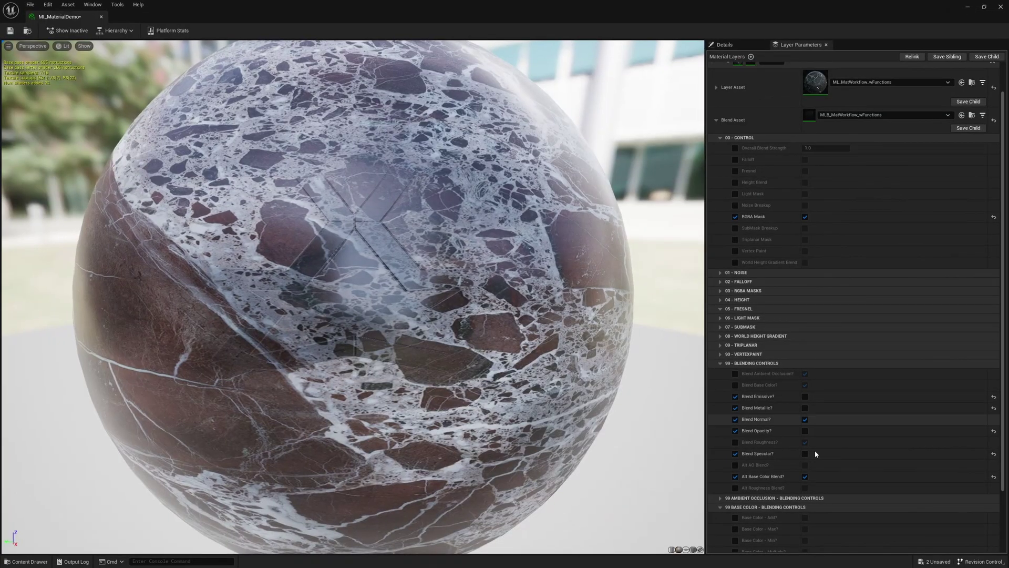
In the MI_MaterialDemo material instance, collapse the Bottom layer and expand the Background layer's parameters.
{"action": "scroll", "coordinate": [783, 277], "scroll_direction": "up", "scroll_amount": 5}
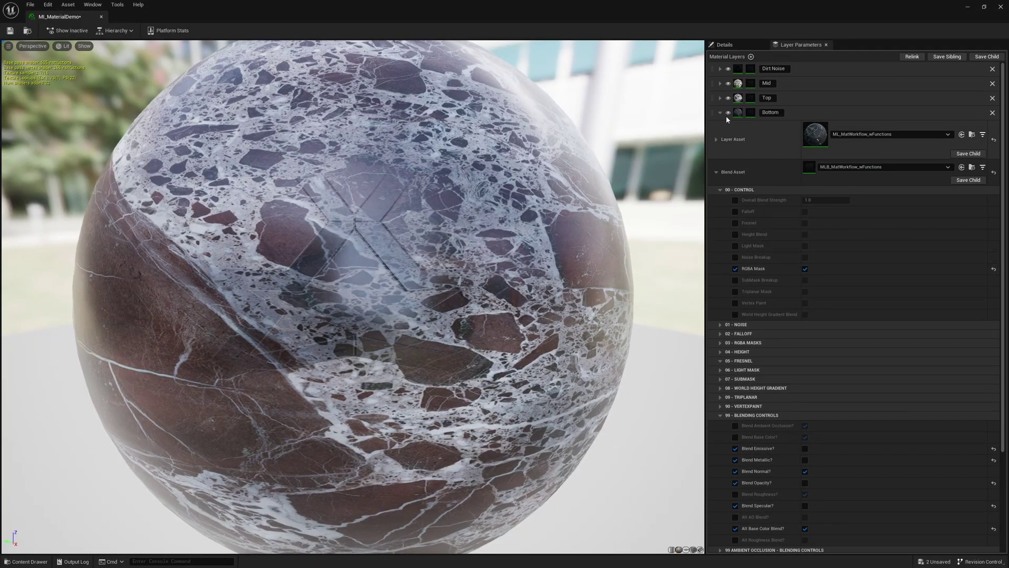
{"action": "left_click", "coordinate": [721, 112]}
{"action": "left_click", "coordinate": [720, 128]}
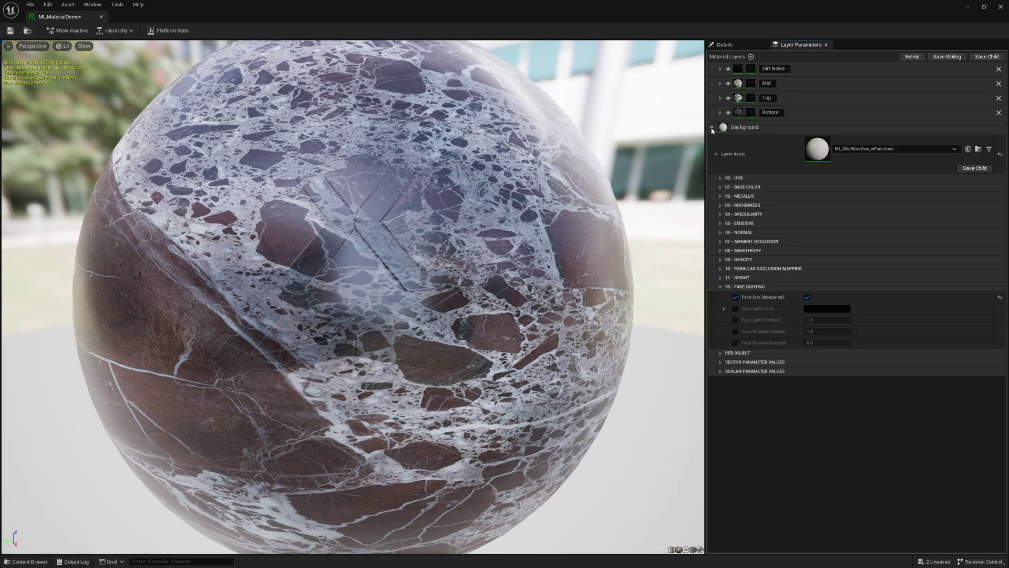